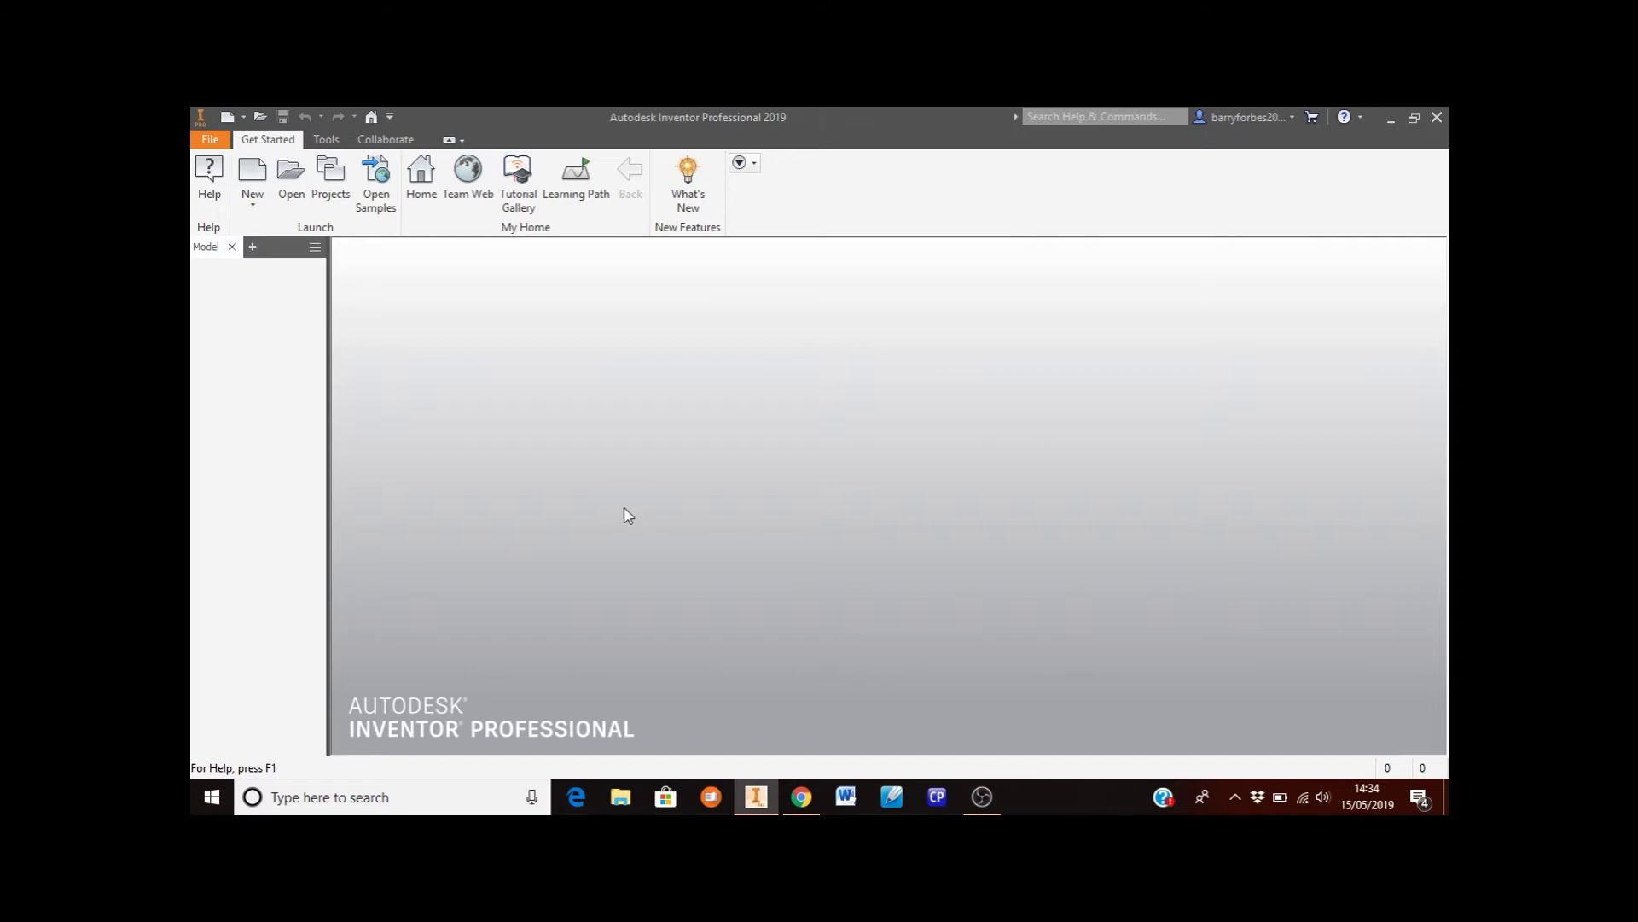
Create a new part from the metric Standard (mm).ipt template and maximise its document window
left_click(258, 175)
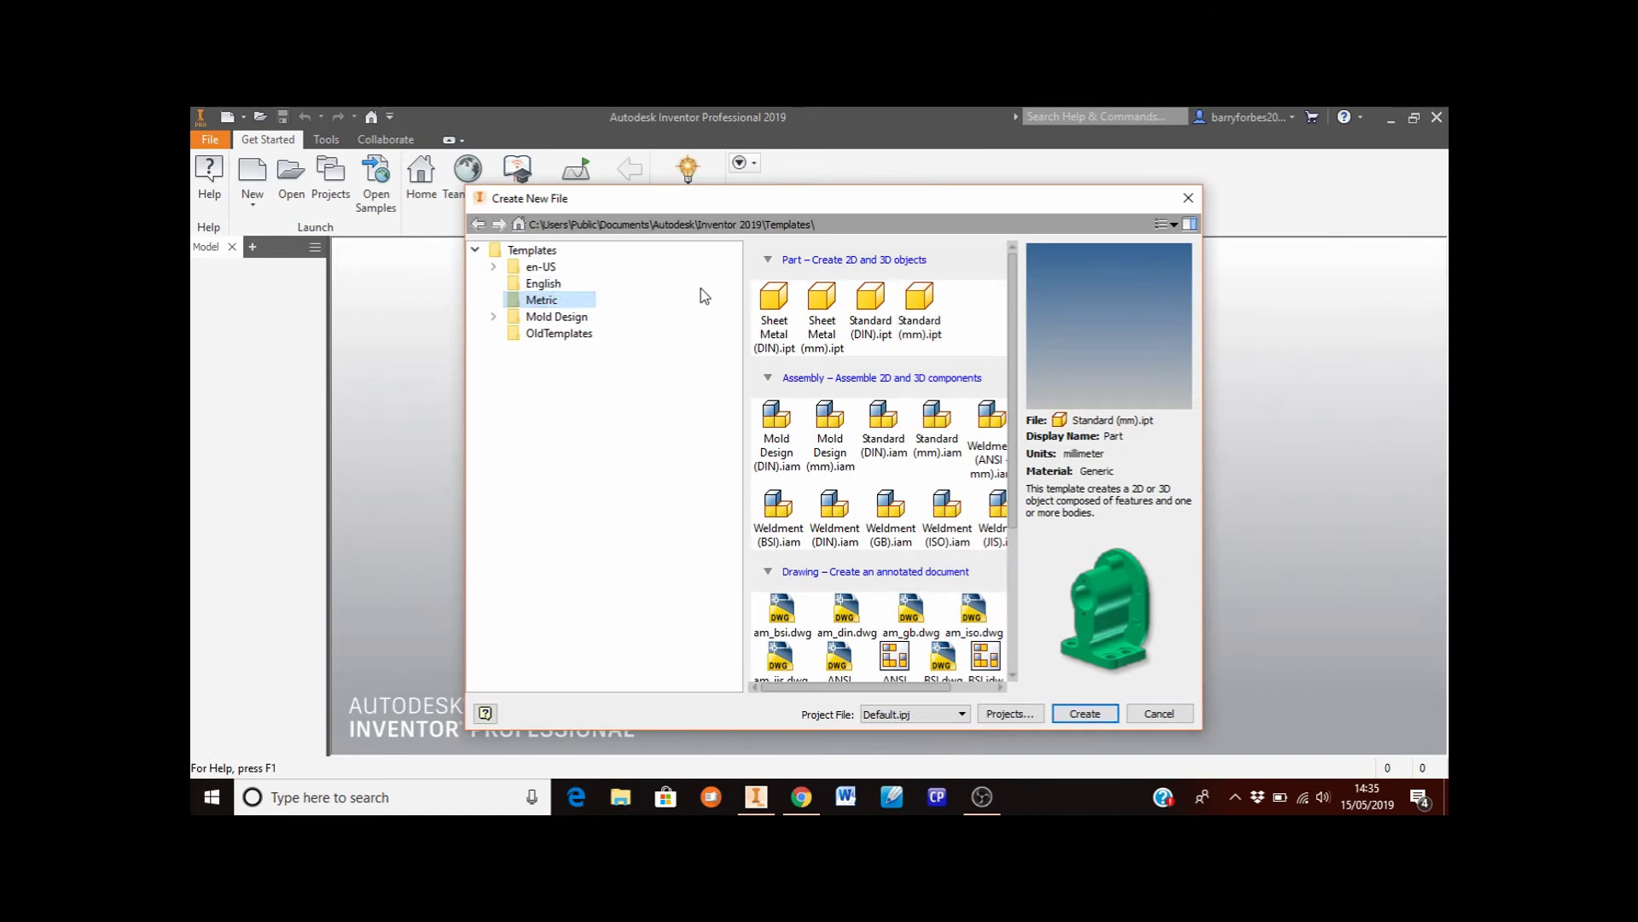
left_click(919, 310)
left_click(1080, 709)
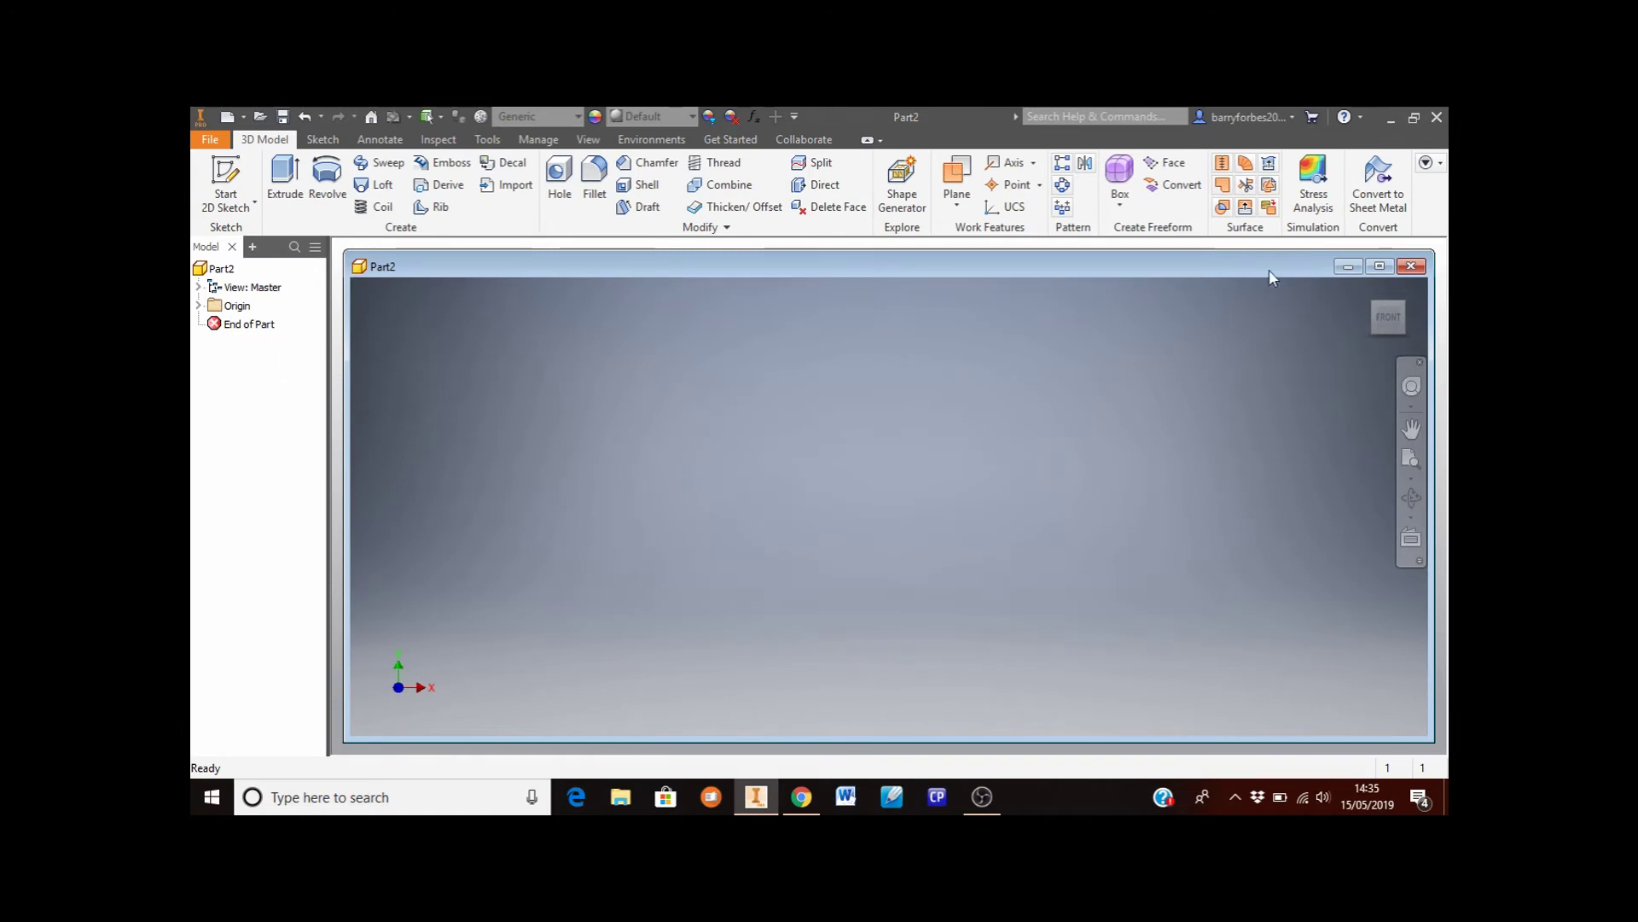
left_click(1385, 267)
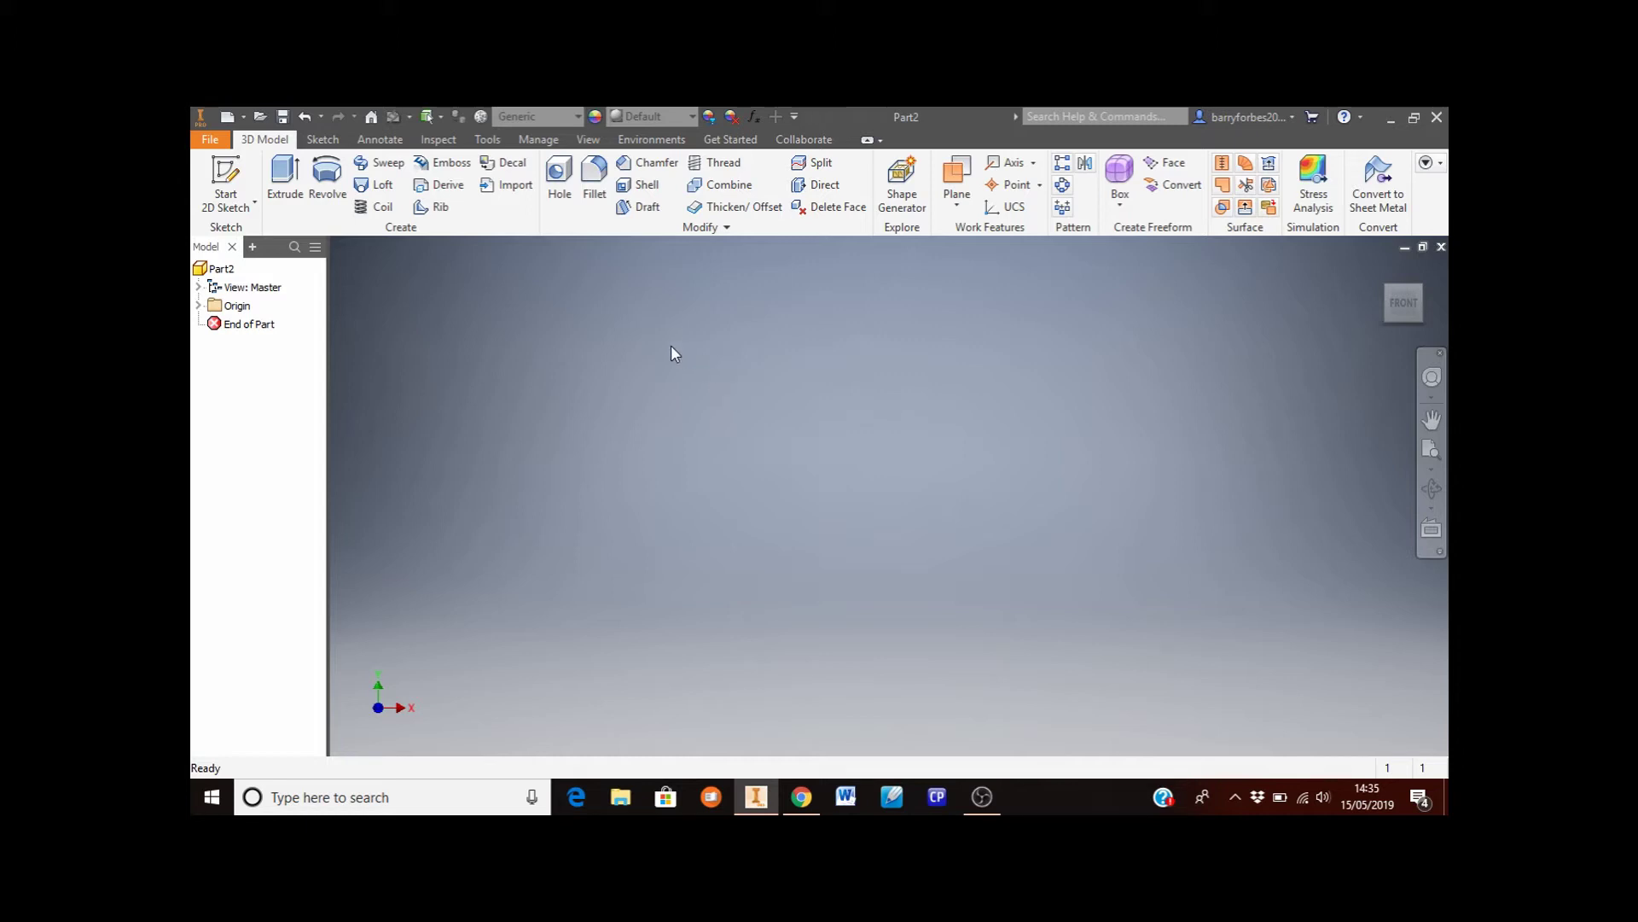
Start a sketch on the front XY plane and draw a rectangle about 20 mm wide with its lower-left corner at the origin
left_click(232, 171)
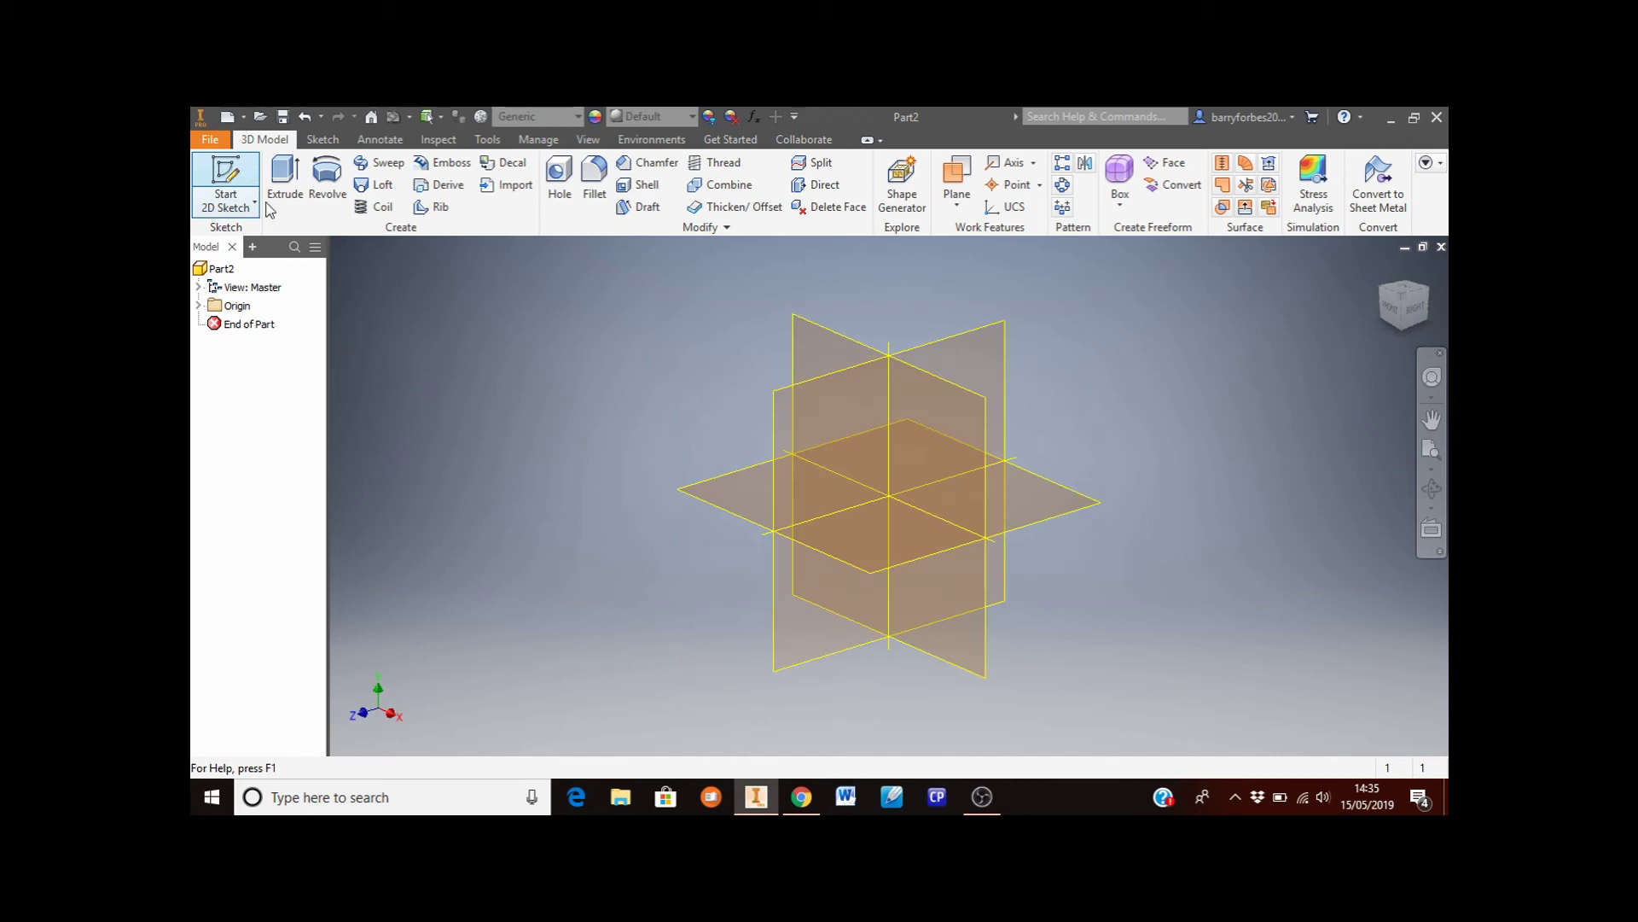
left_click(819, 329)
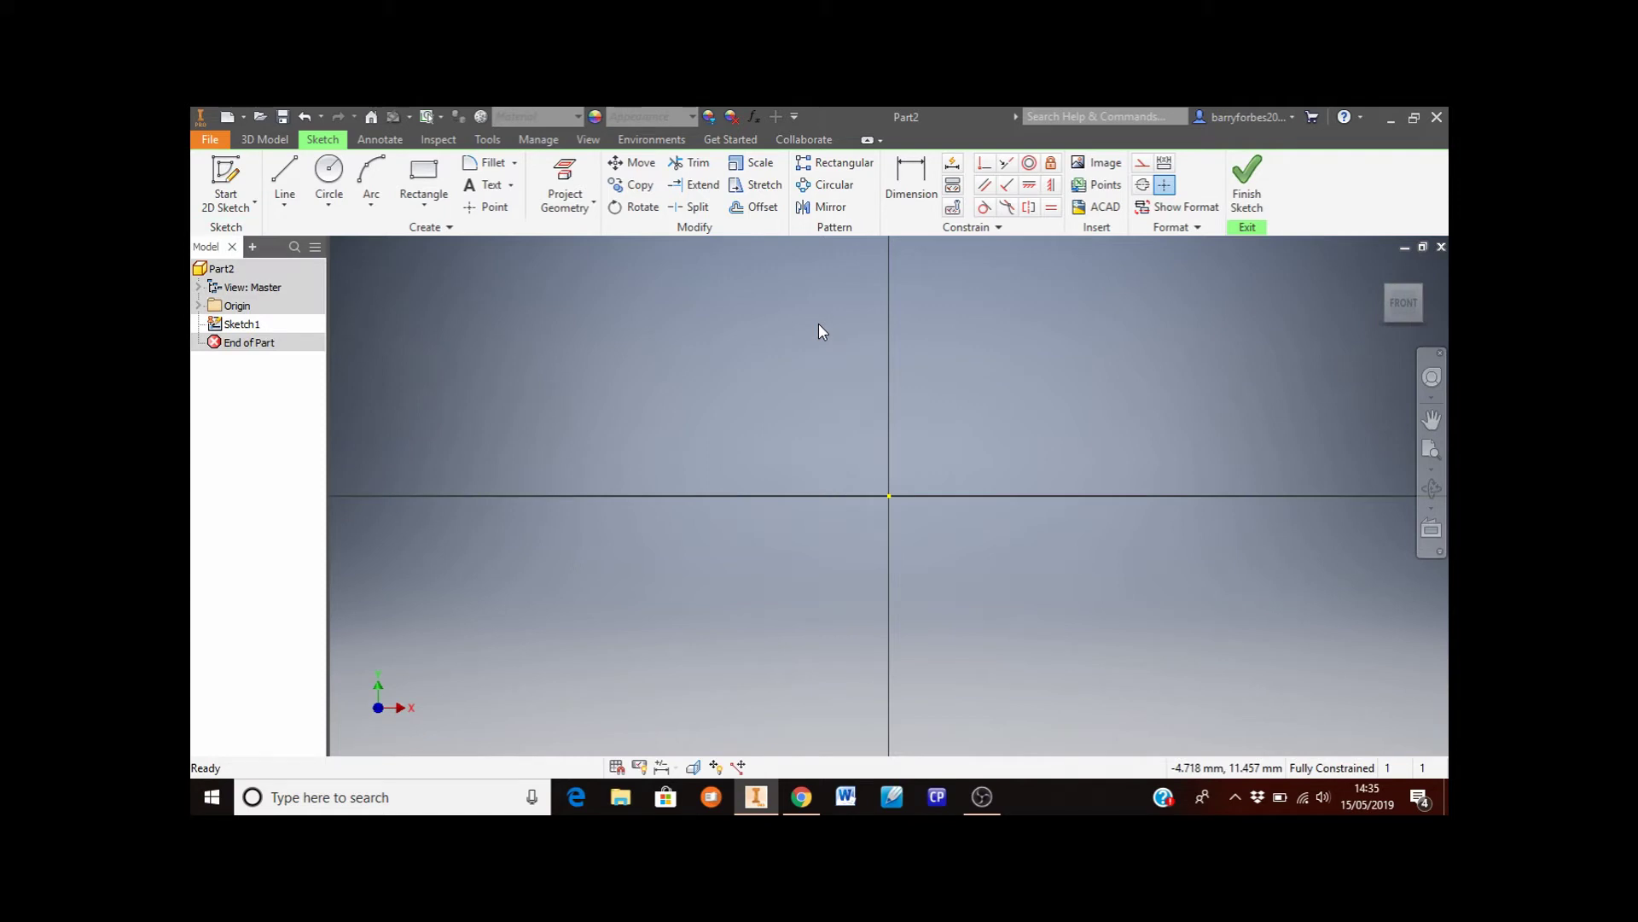
left_click(427, 179)
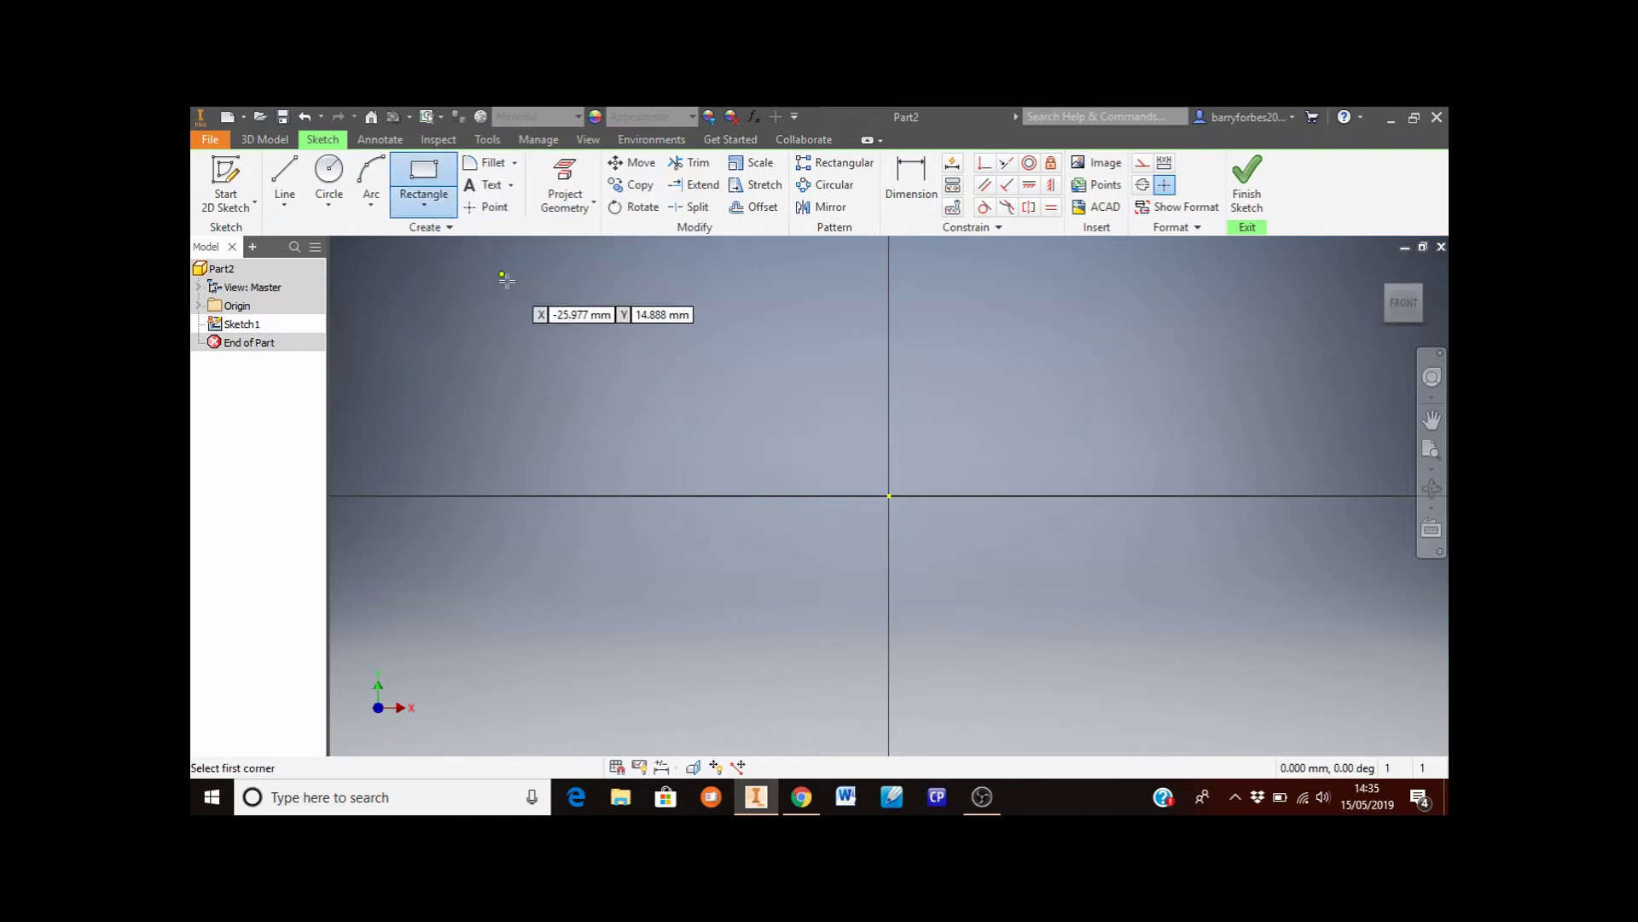
left_click(888, 495)
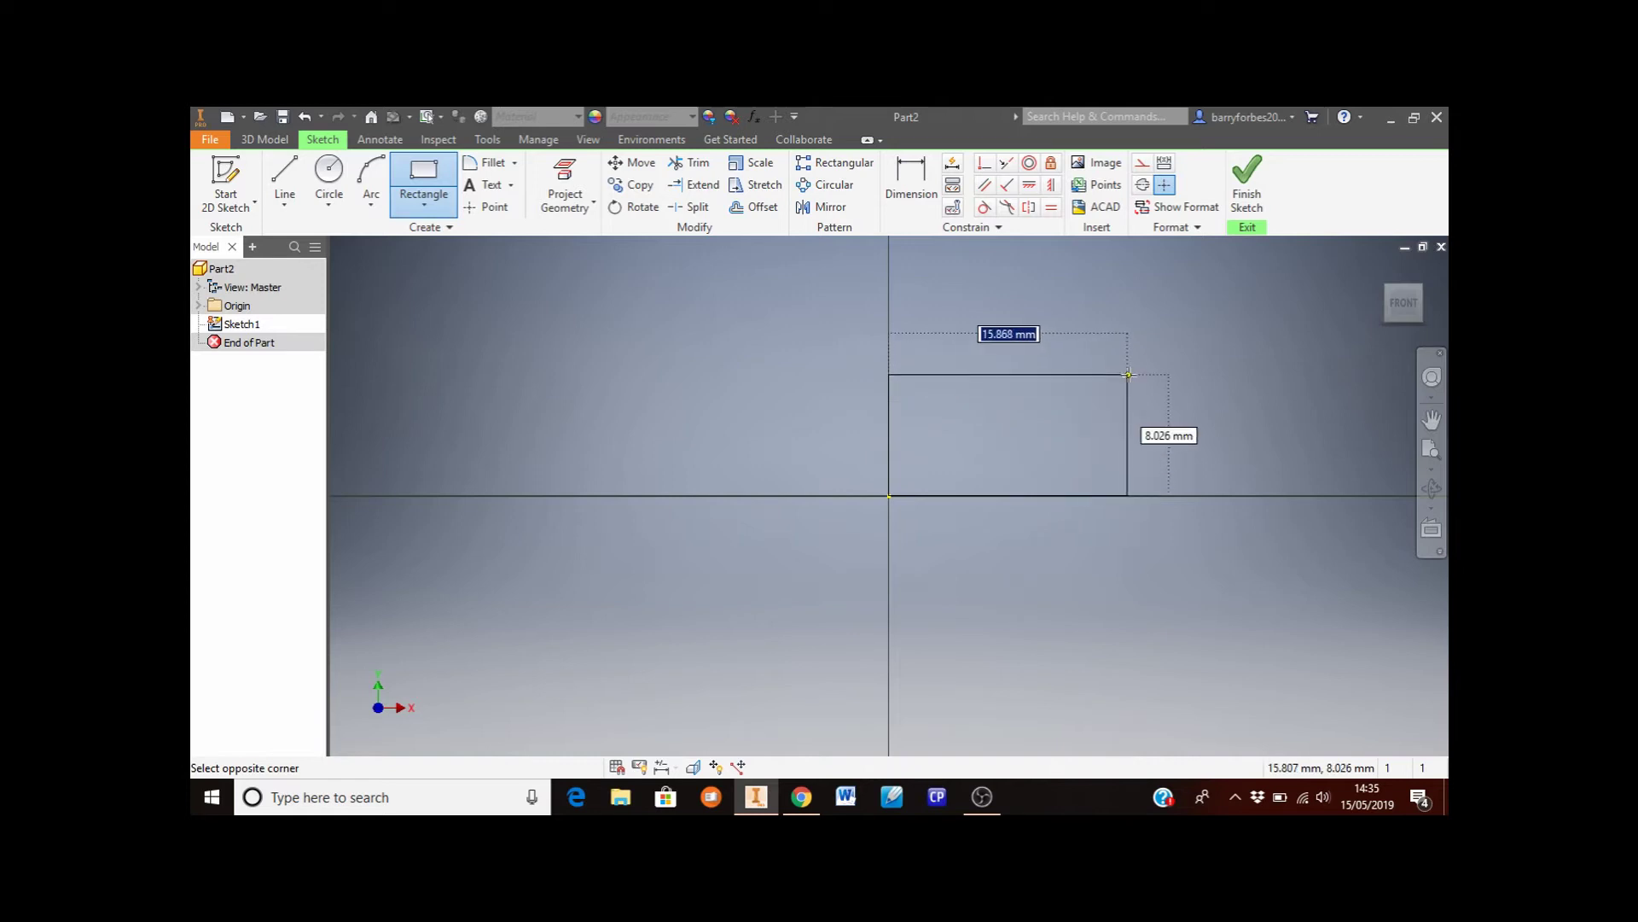
left_click(1184, 350)
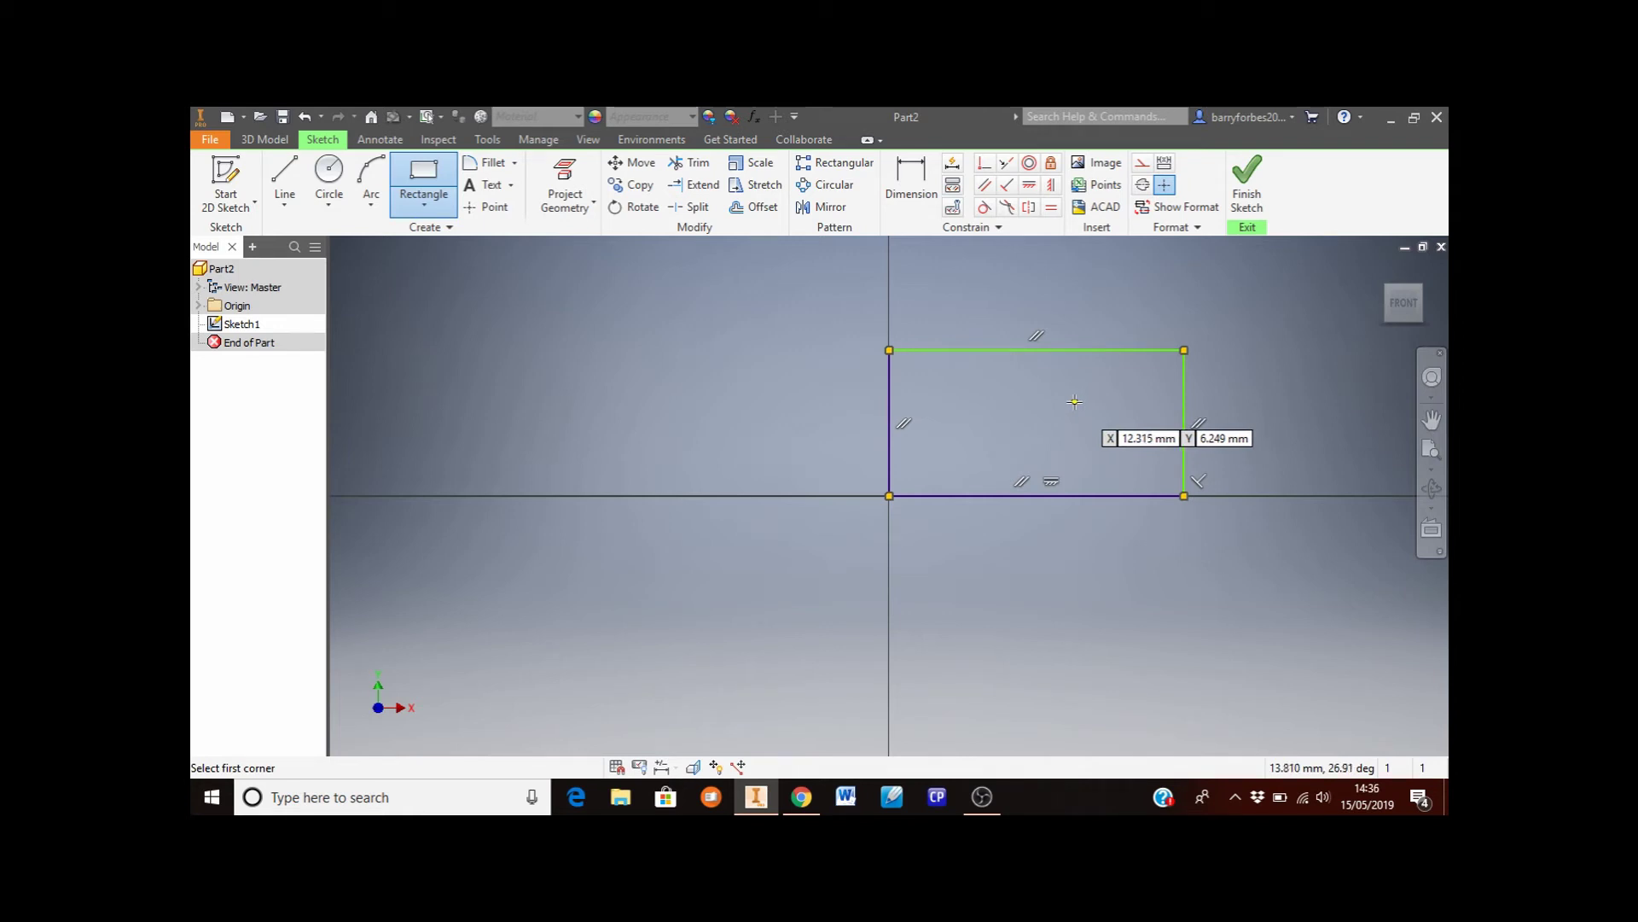
Dimension the rectangle's top edge and set its width to 710 mm
left_click(929, 201)
left_click(942, 348)
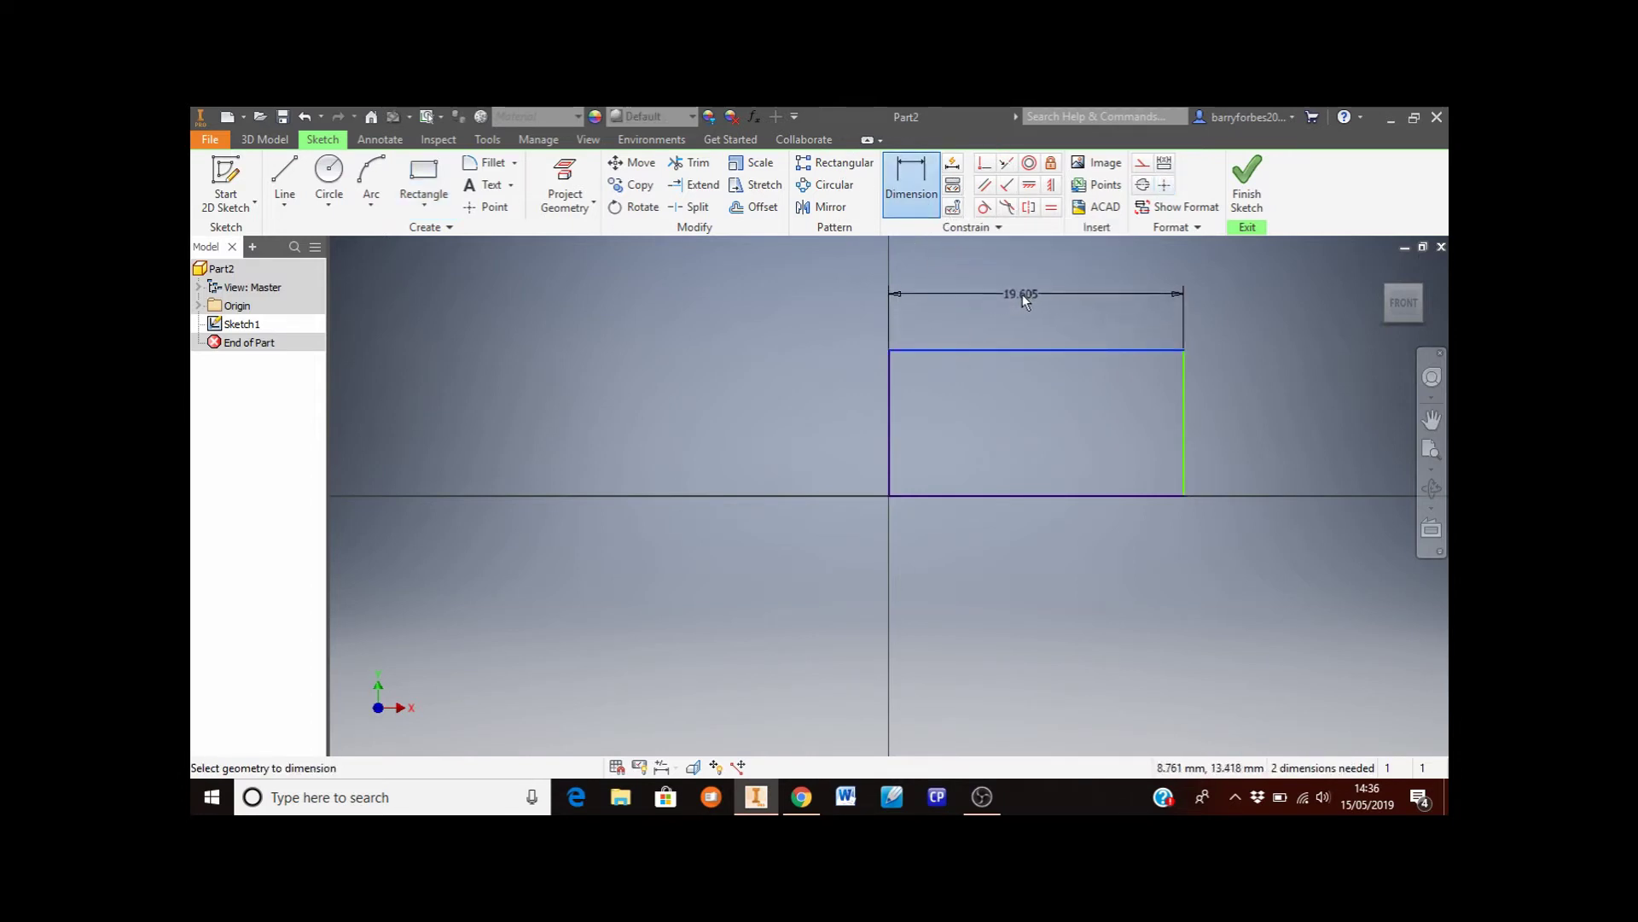
left_click(1022, 294)
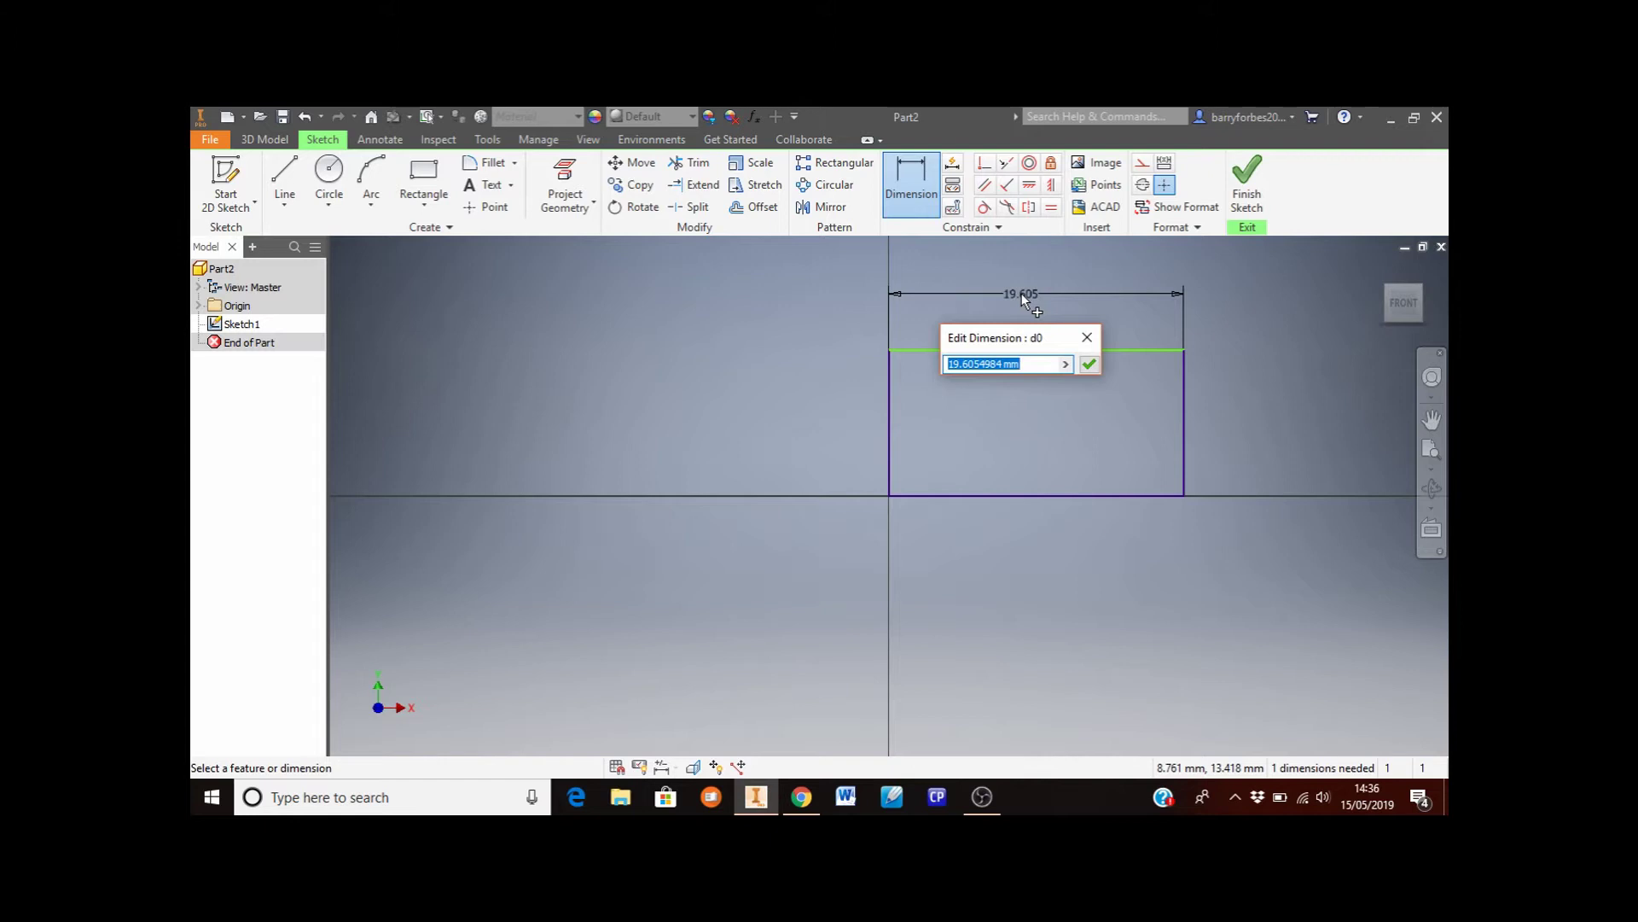
type("710")
key("Return")
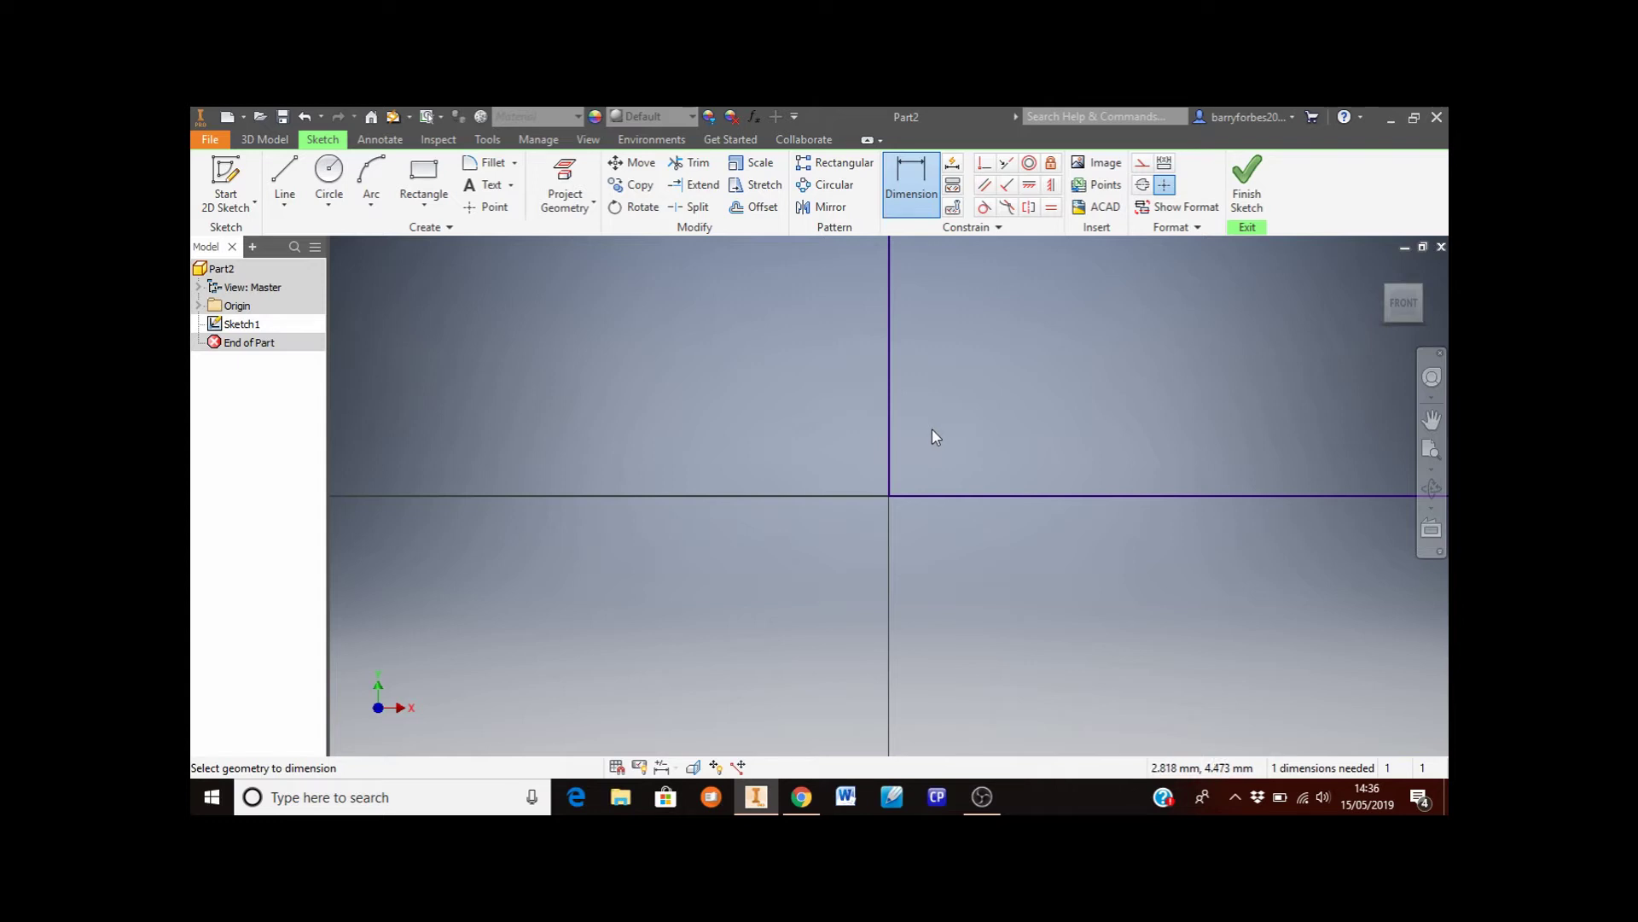
Dimension the rectangle's left edge and set its height to 400 mm
scroll(567, 662, "up", 2)
scroll(495, 687, "up", 3)
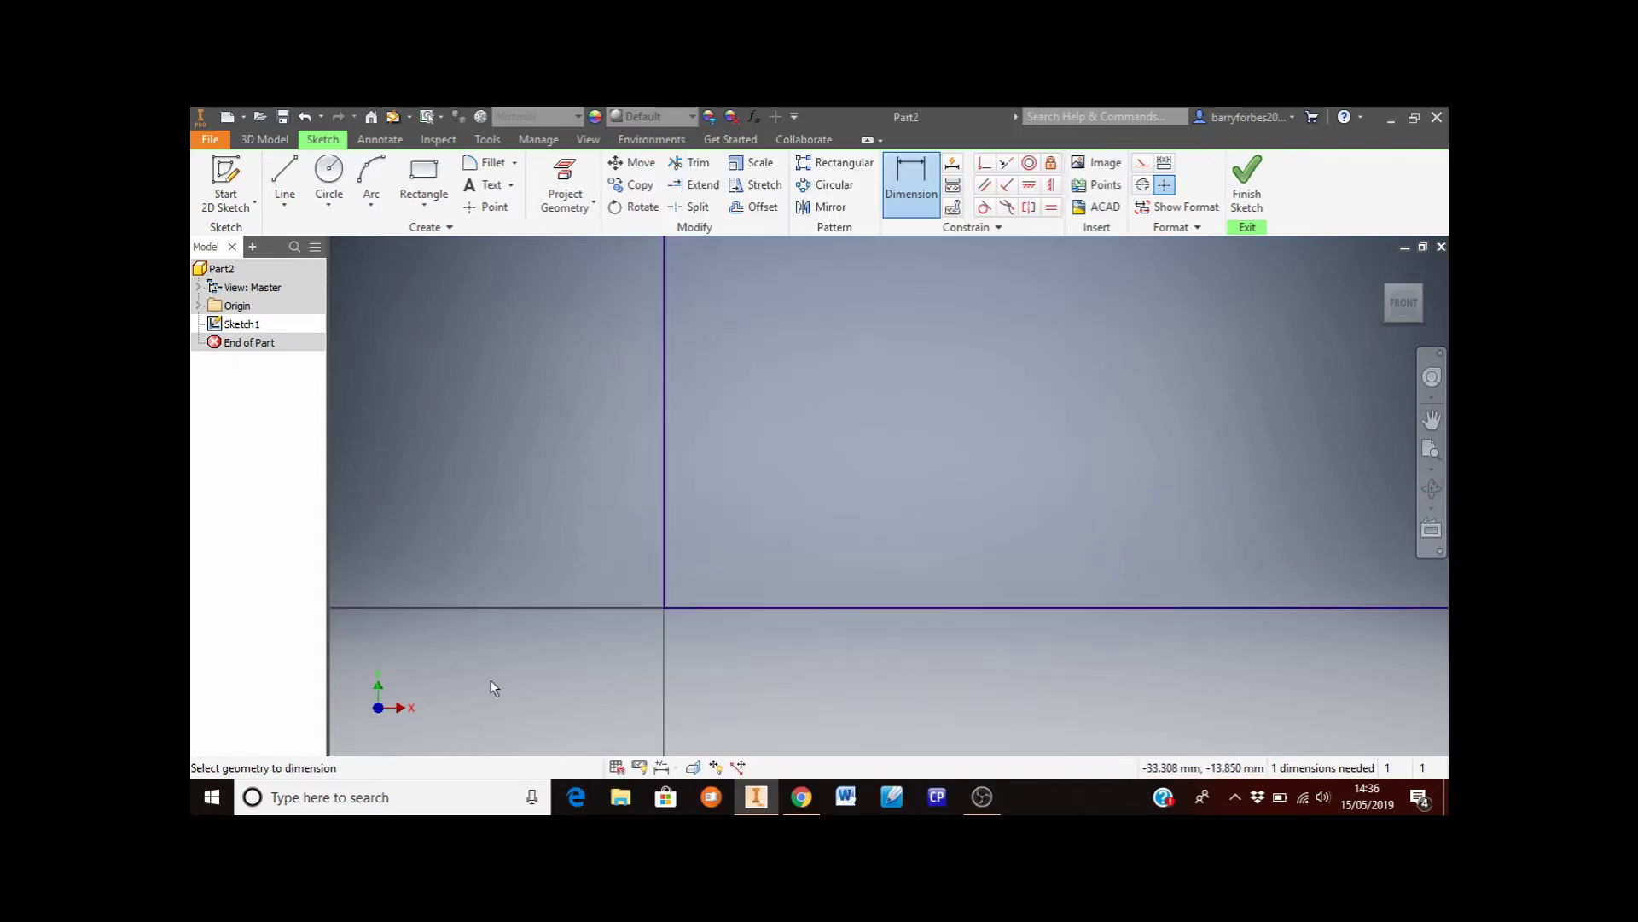
scroll(493, 688, "up", 2)
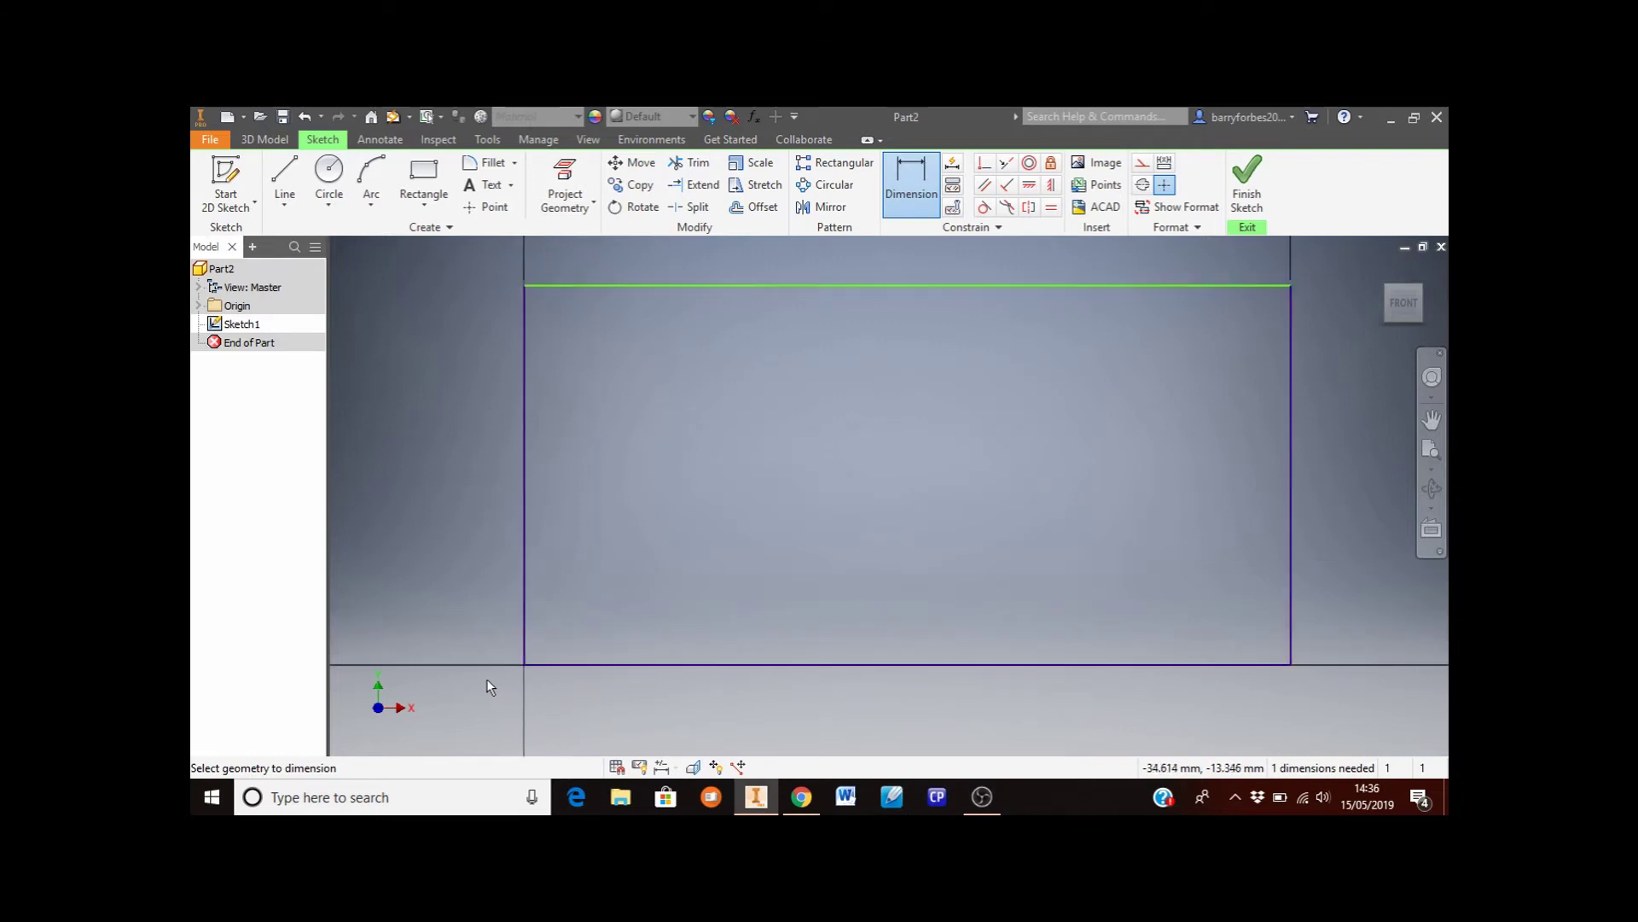
scroll(487, 683, "down", 5)
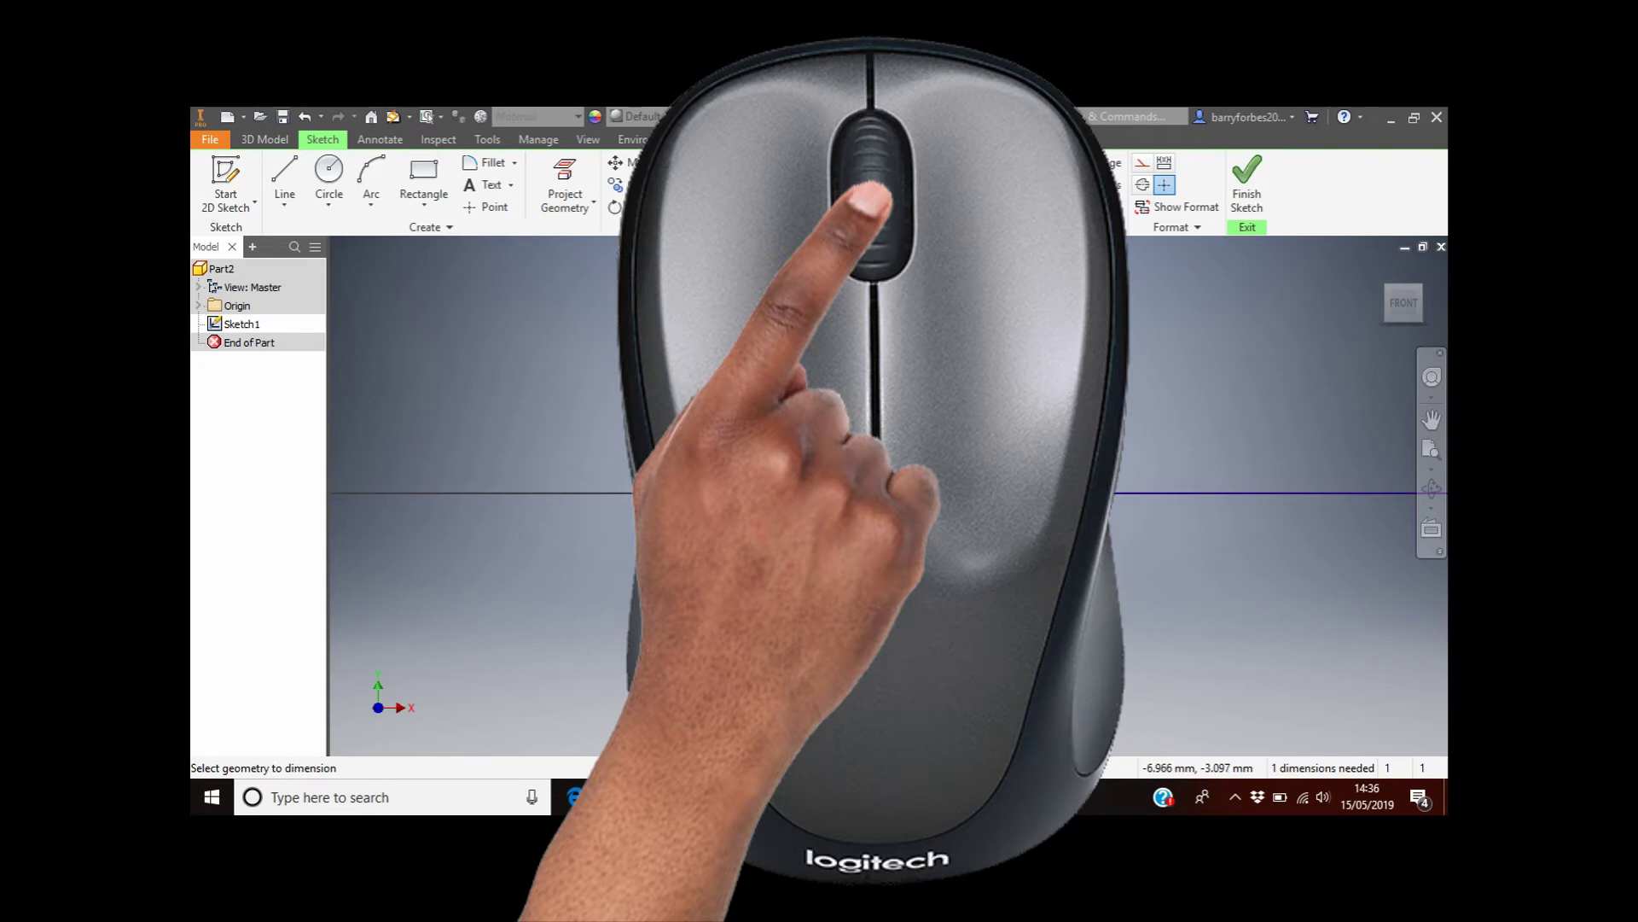
scroll(894, 538, "up", 4)
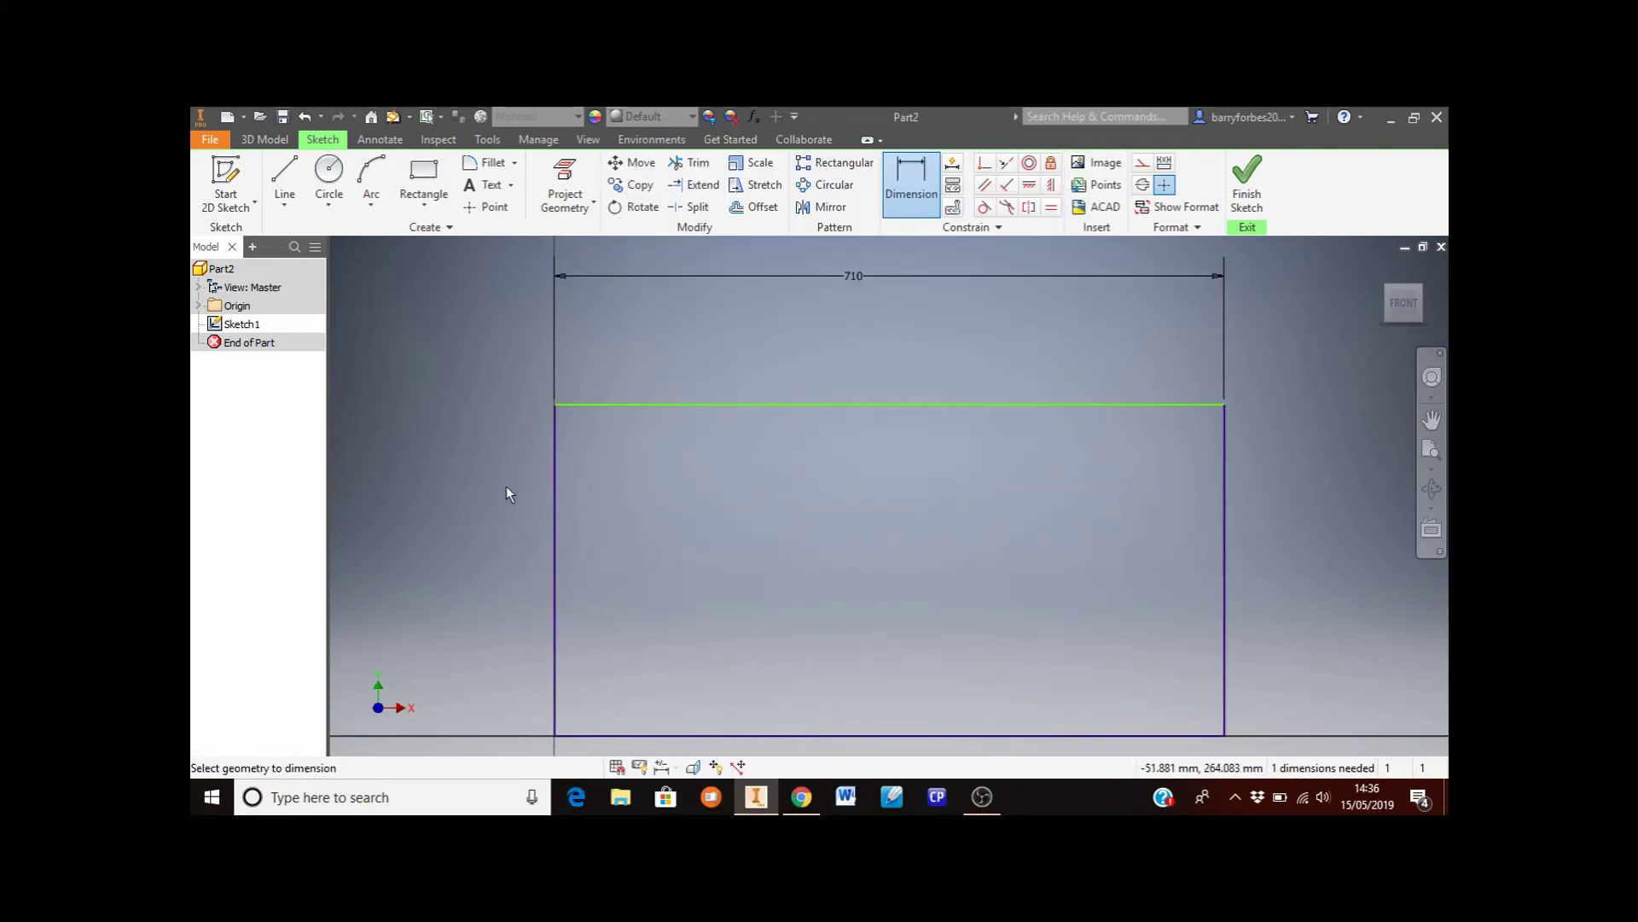
left_click(554, 458)
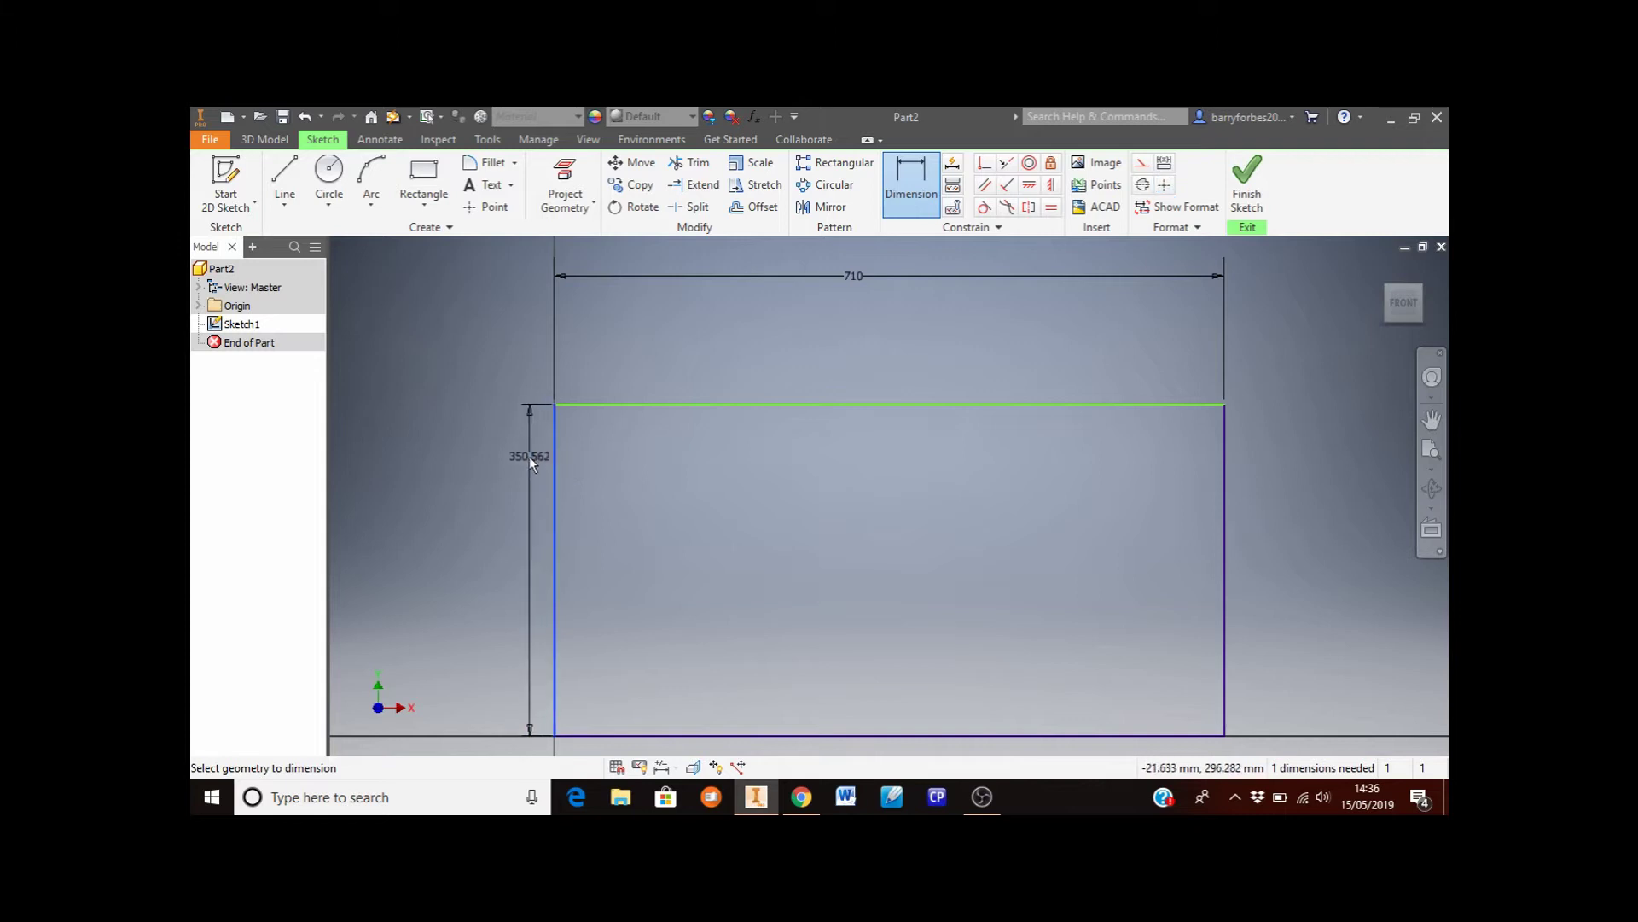
left_click(457, 501)
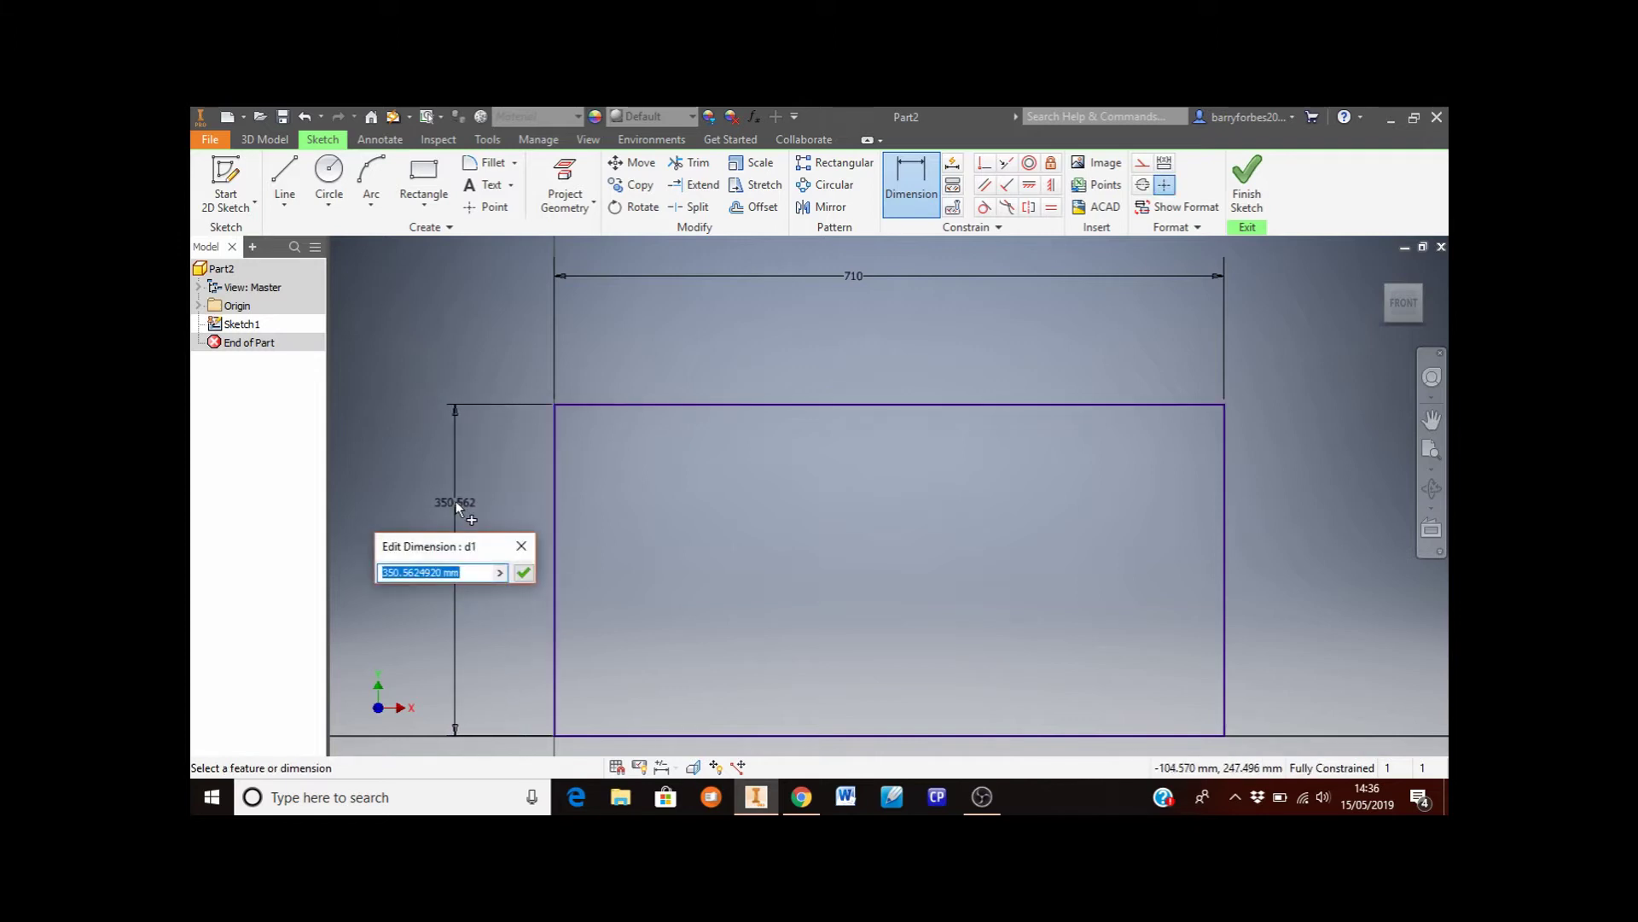
type("400")
key("Return")
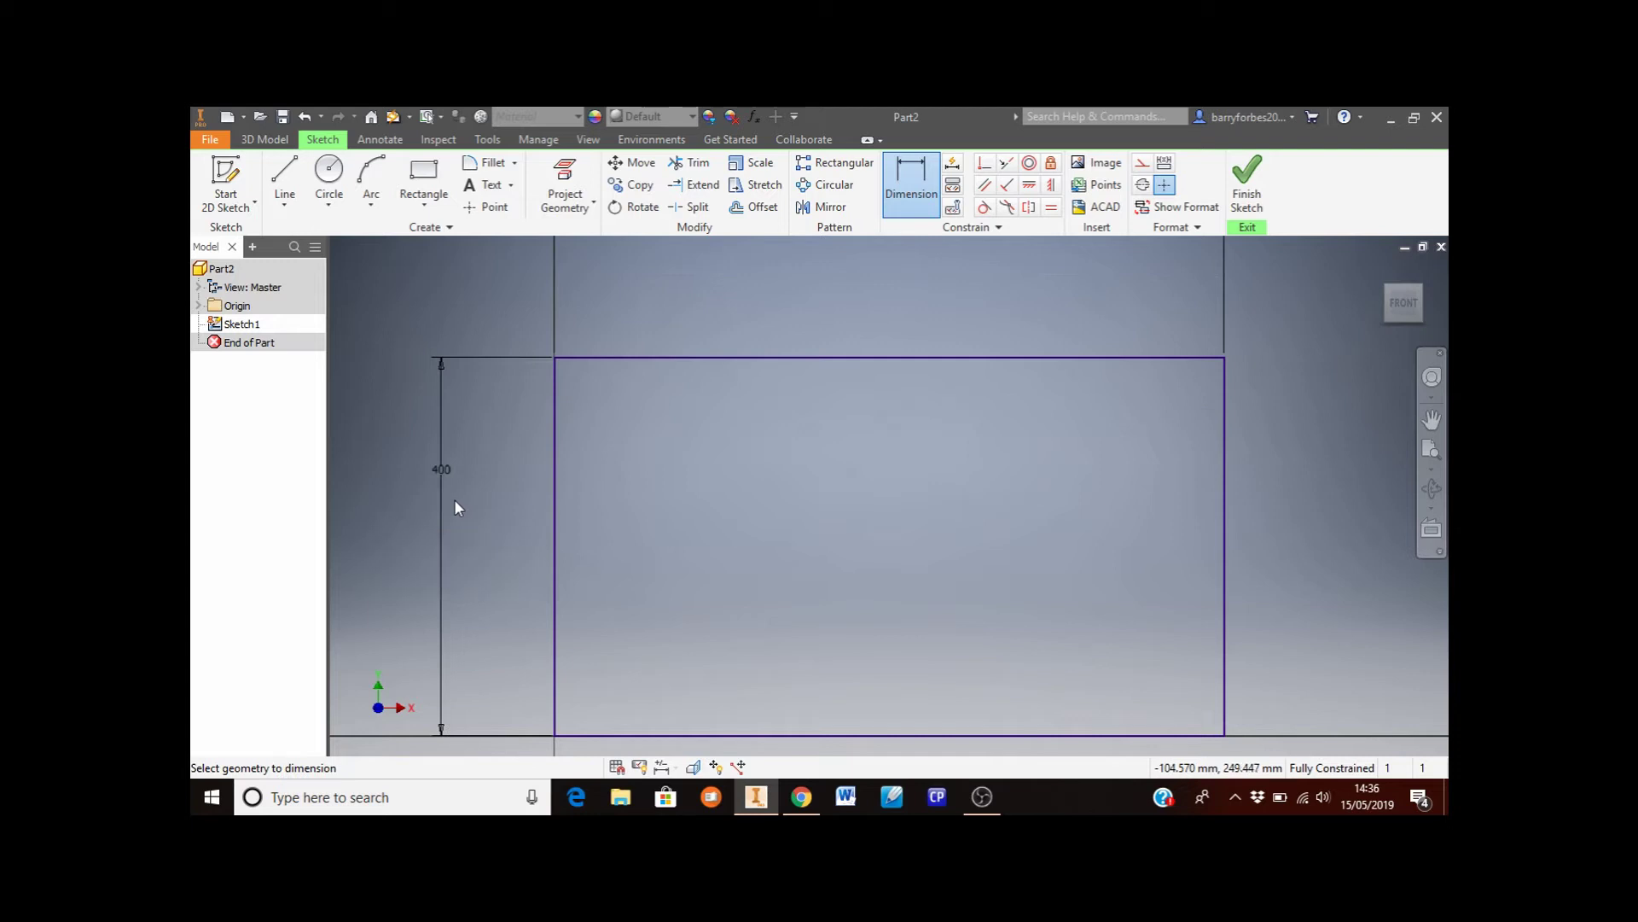
key("Home")
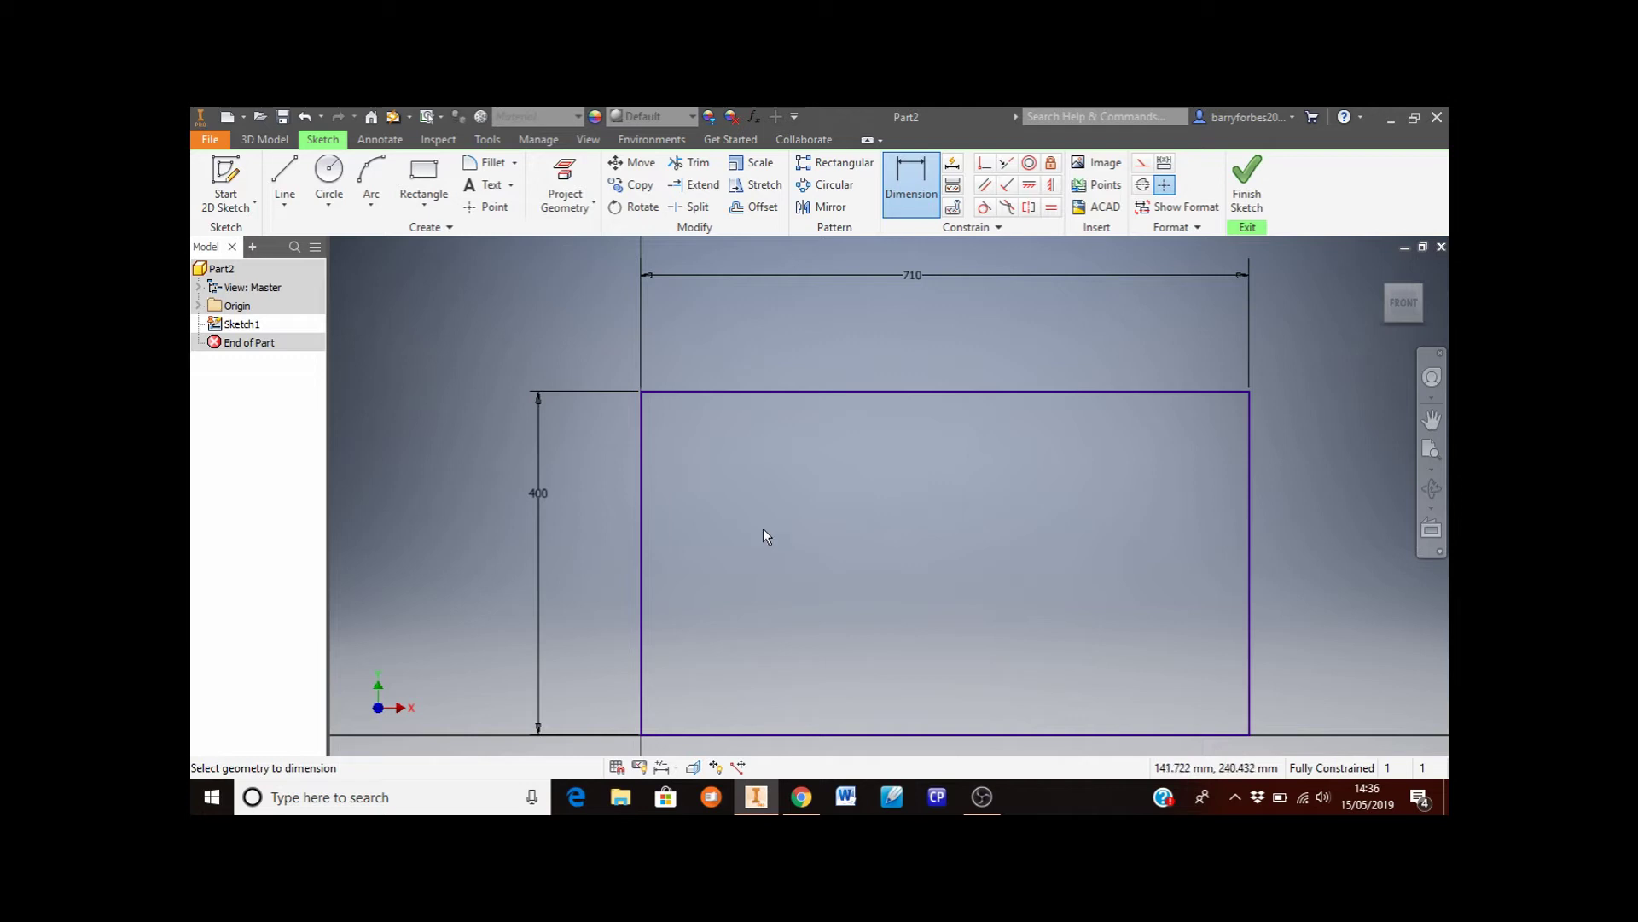
Finish the sketch and extrude the 710 x 400 mm rectangle by 15 mm into a solid board
left_click(1255, 196)
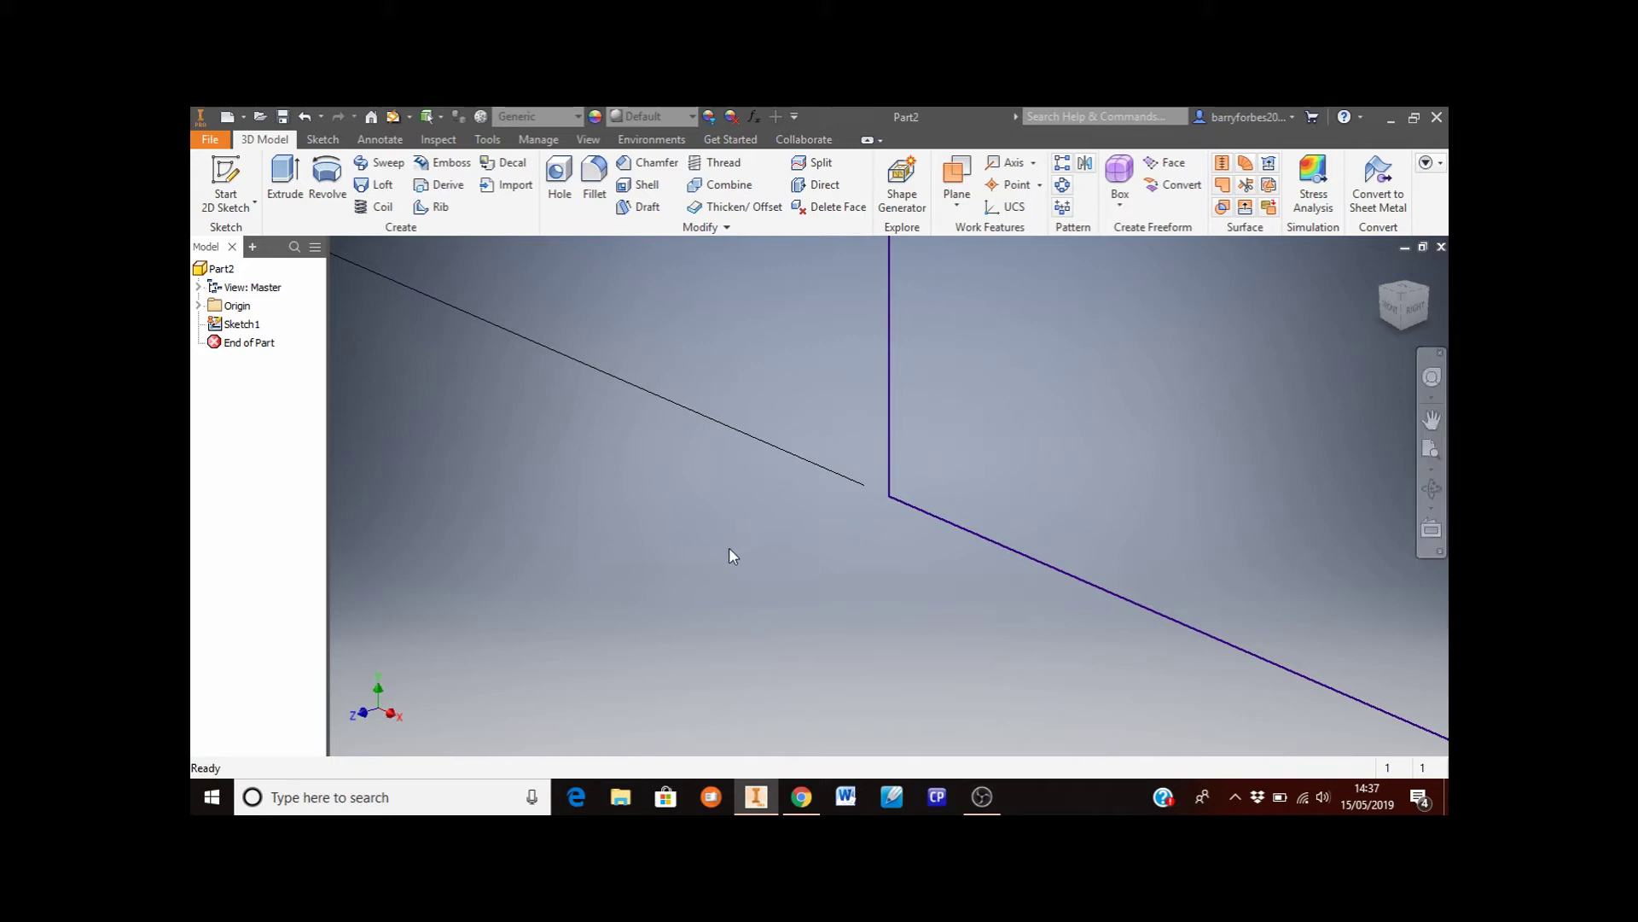
key("Home")
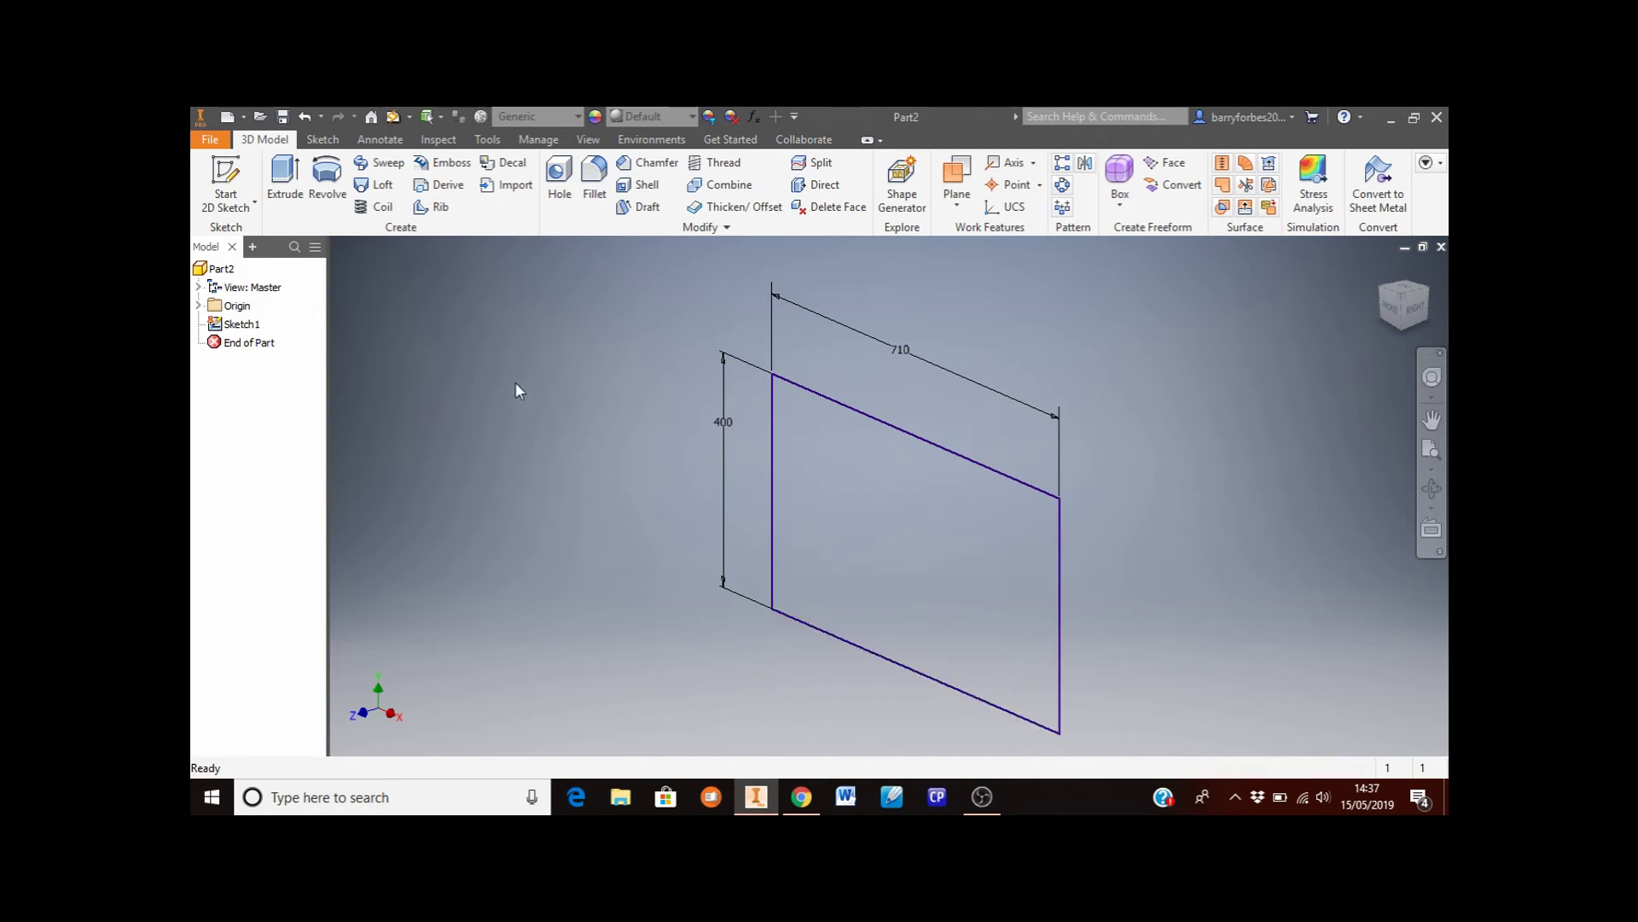
left_click(287, 179)
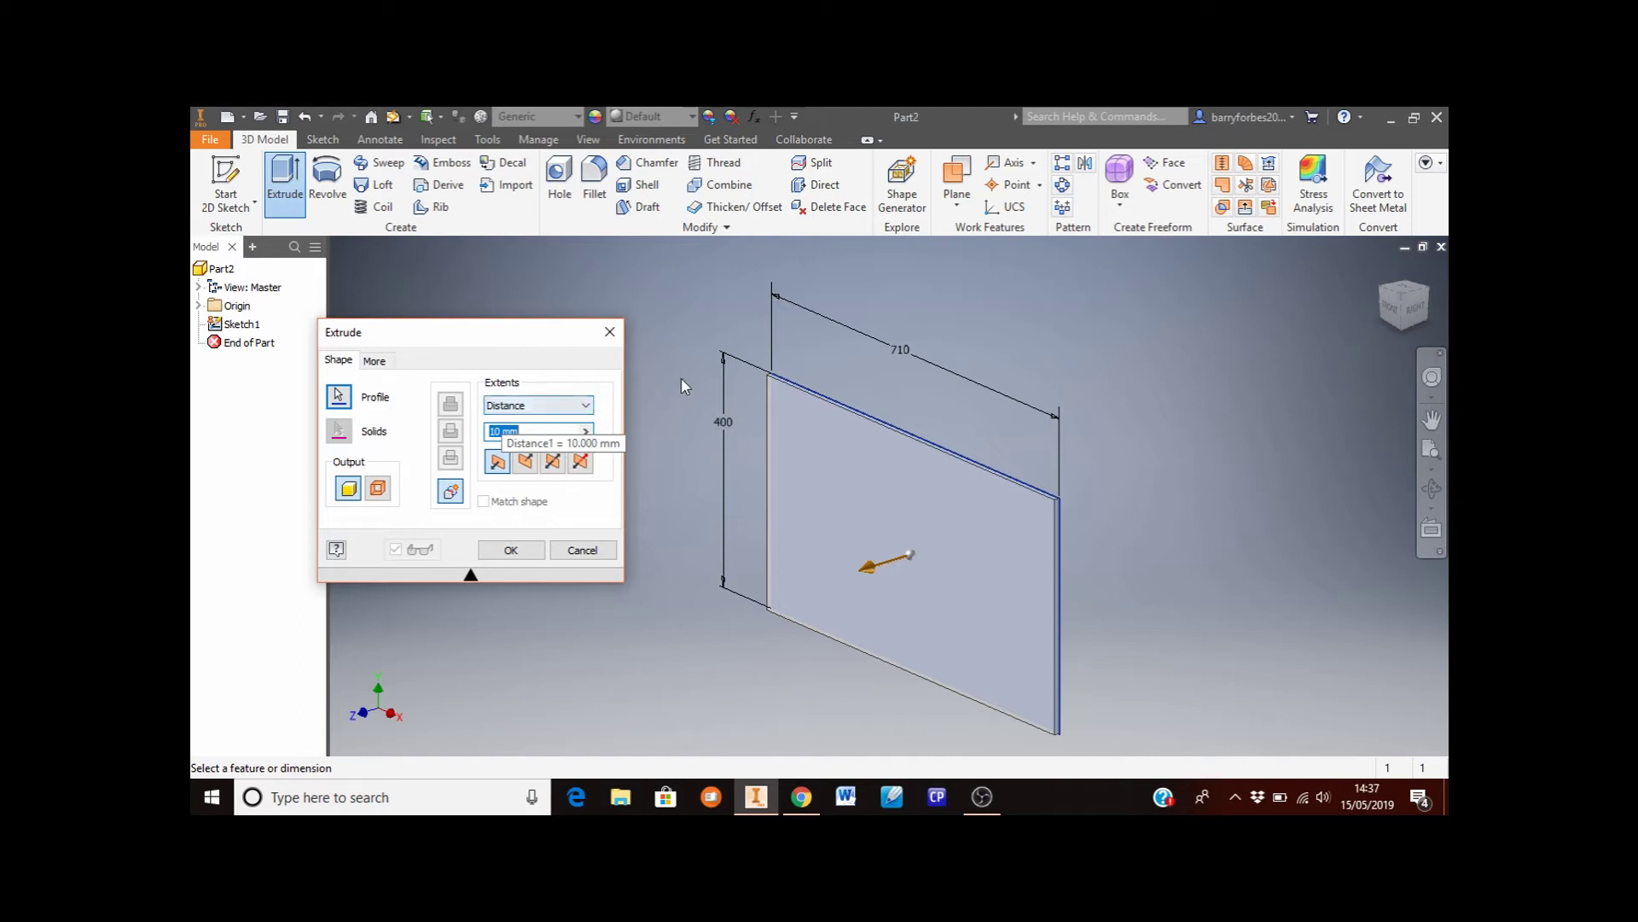
type("15")
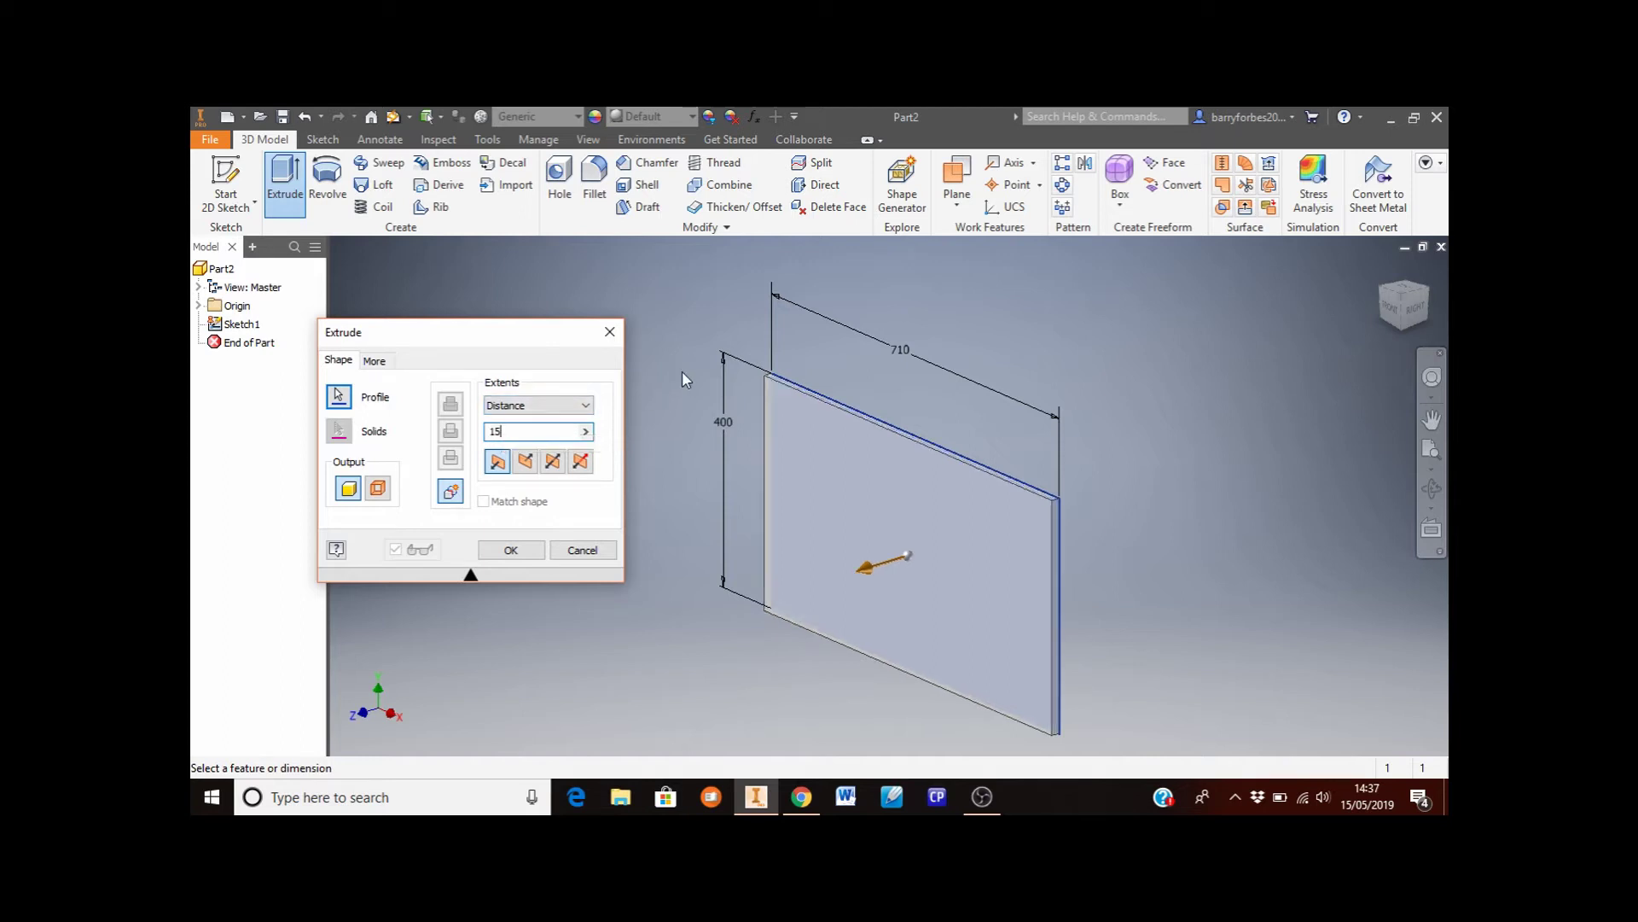
left_click(511, 550)
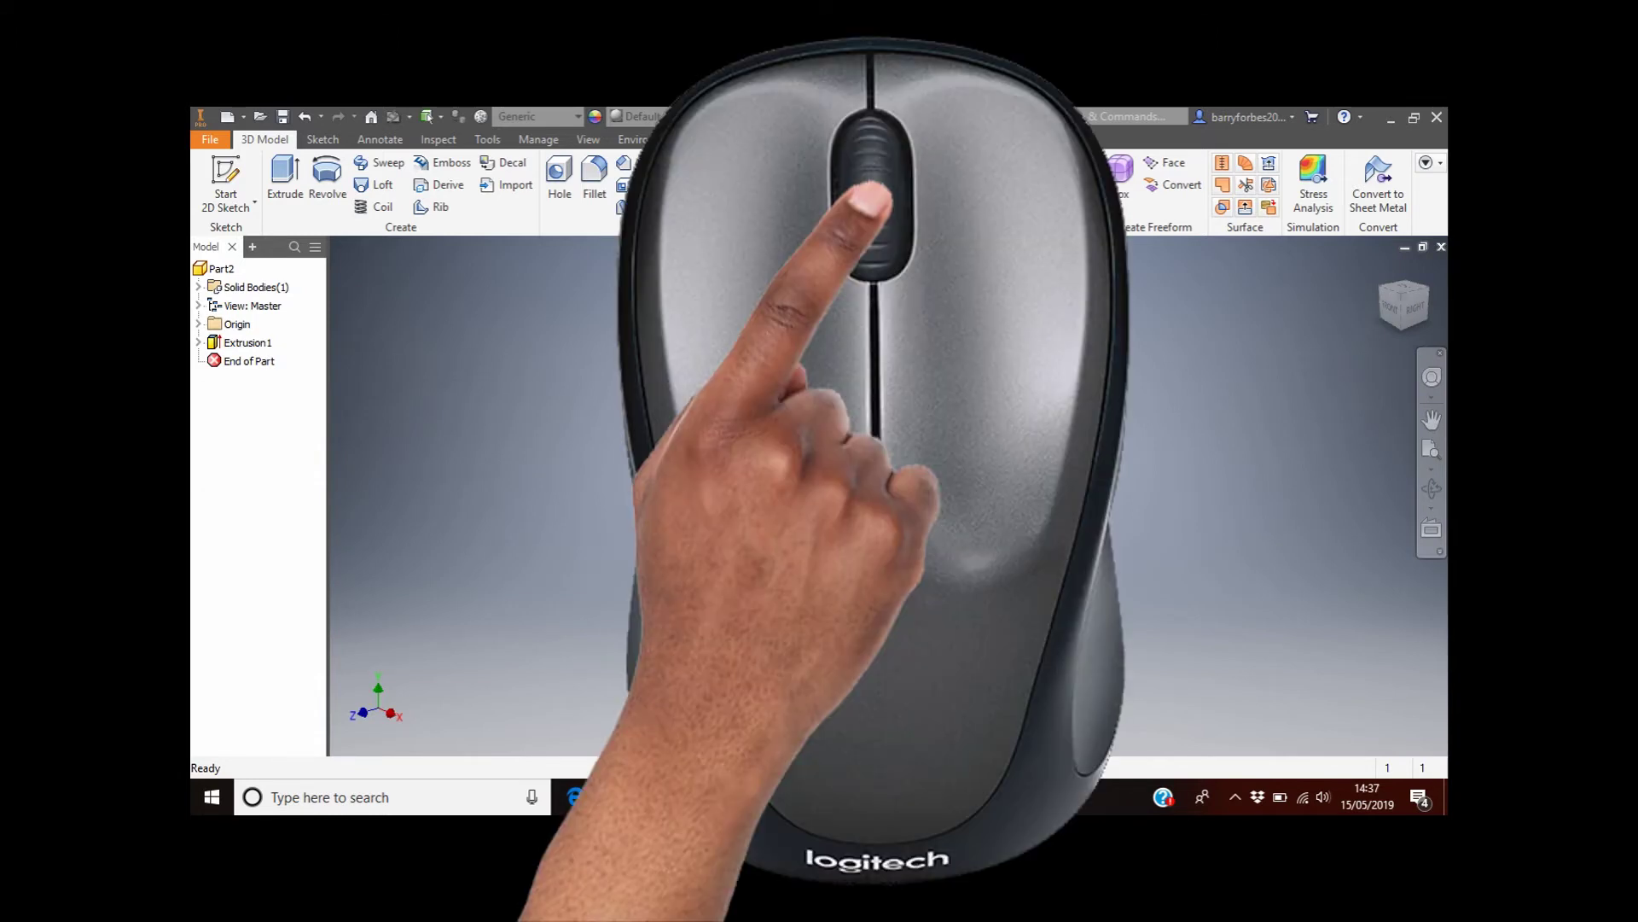
Start a new 2D sketch on the board's long, narrow bottom face, oriented horizontally
middle_click_drag(687, 670, 737, 598, "shift")
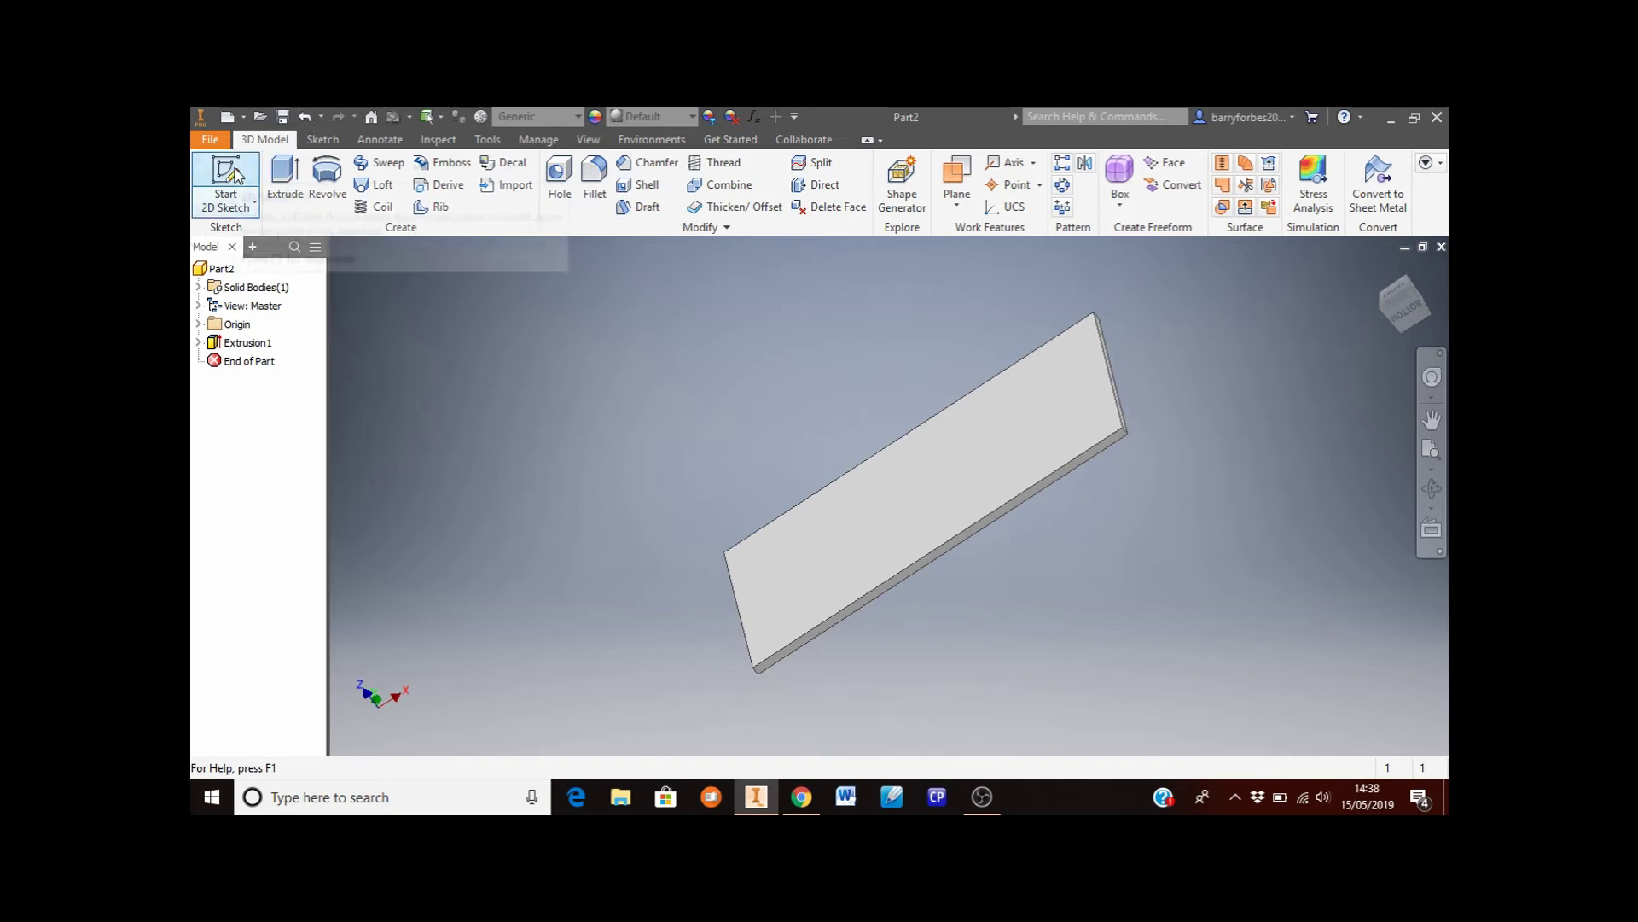
left_click(857, 607)
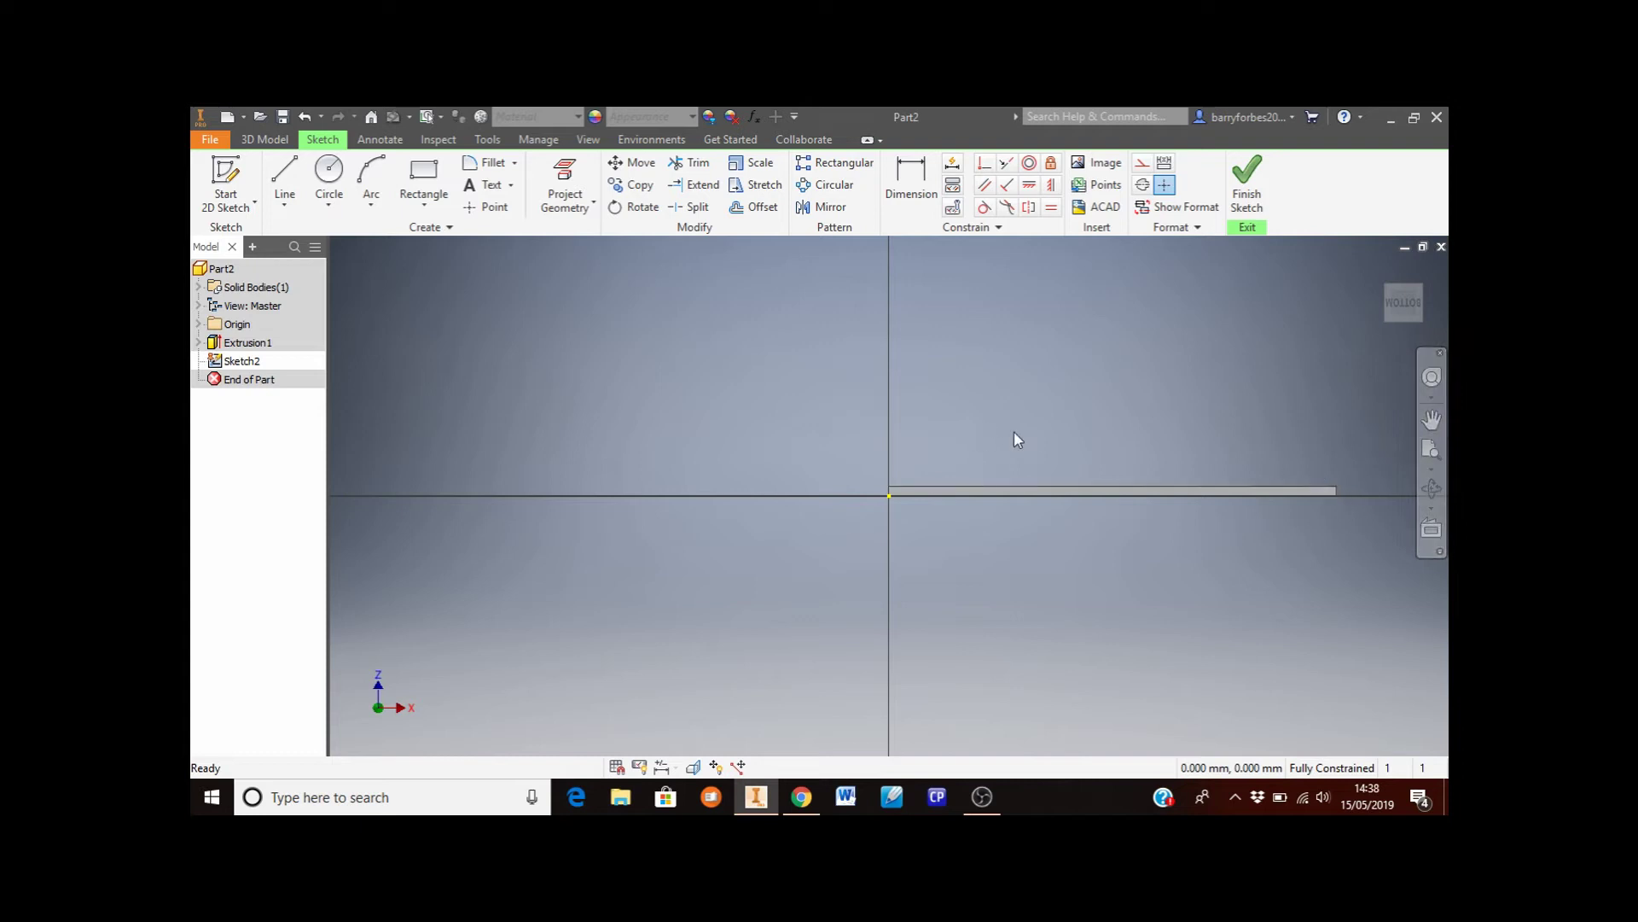
mouse_move(1388, 335)
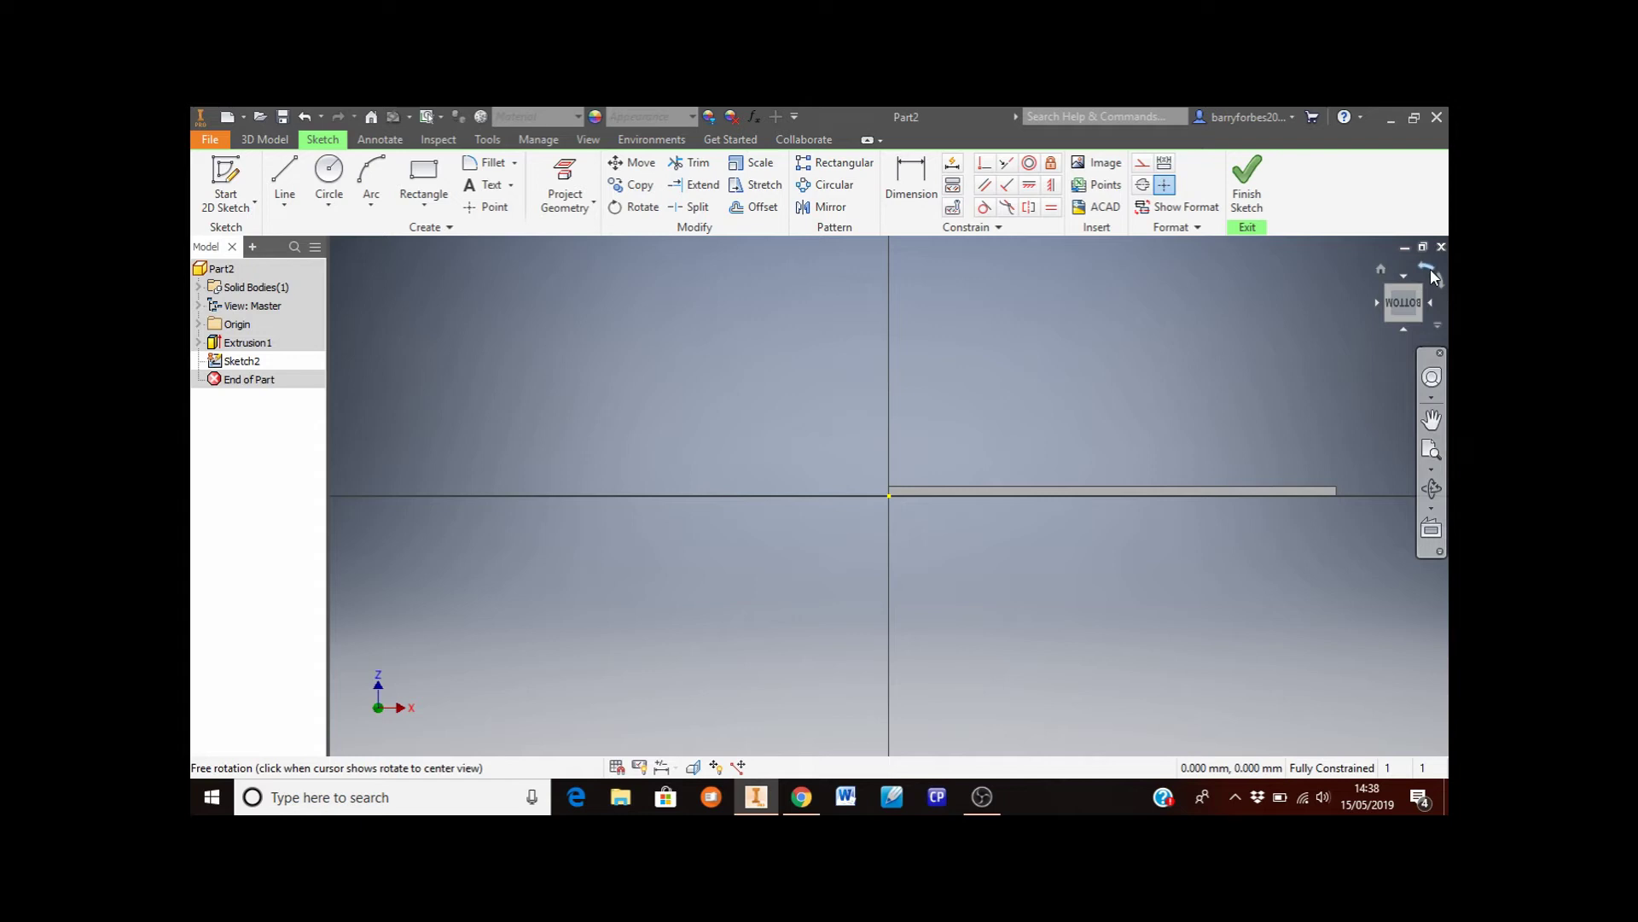
left_click(1425, 265)
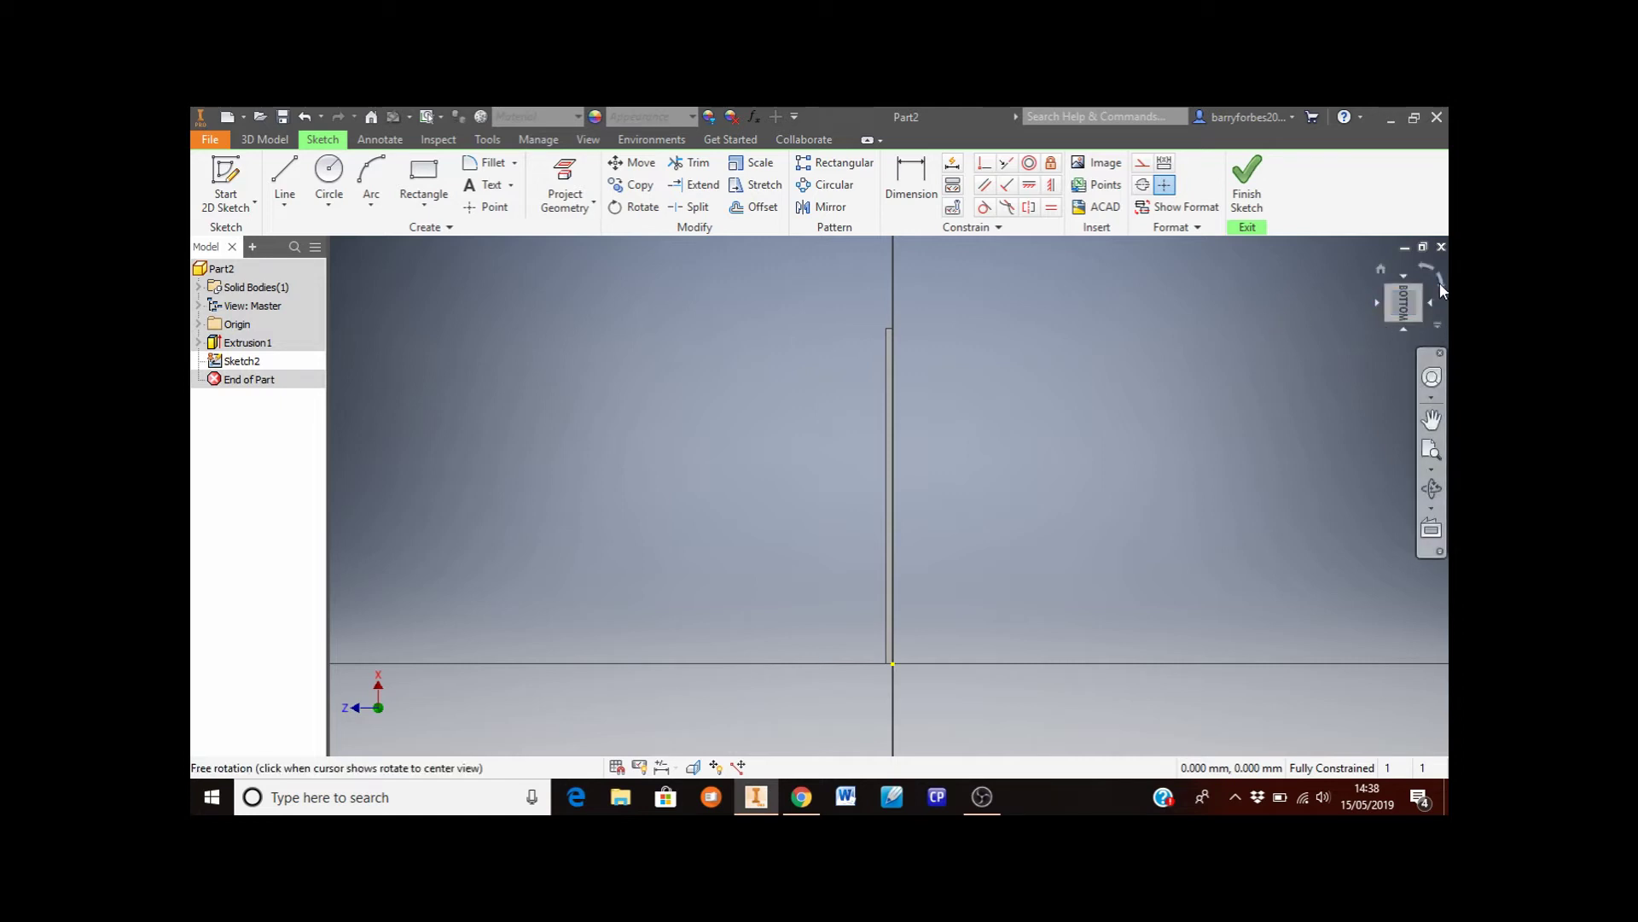
left_click(1441, 288)
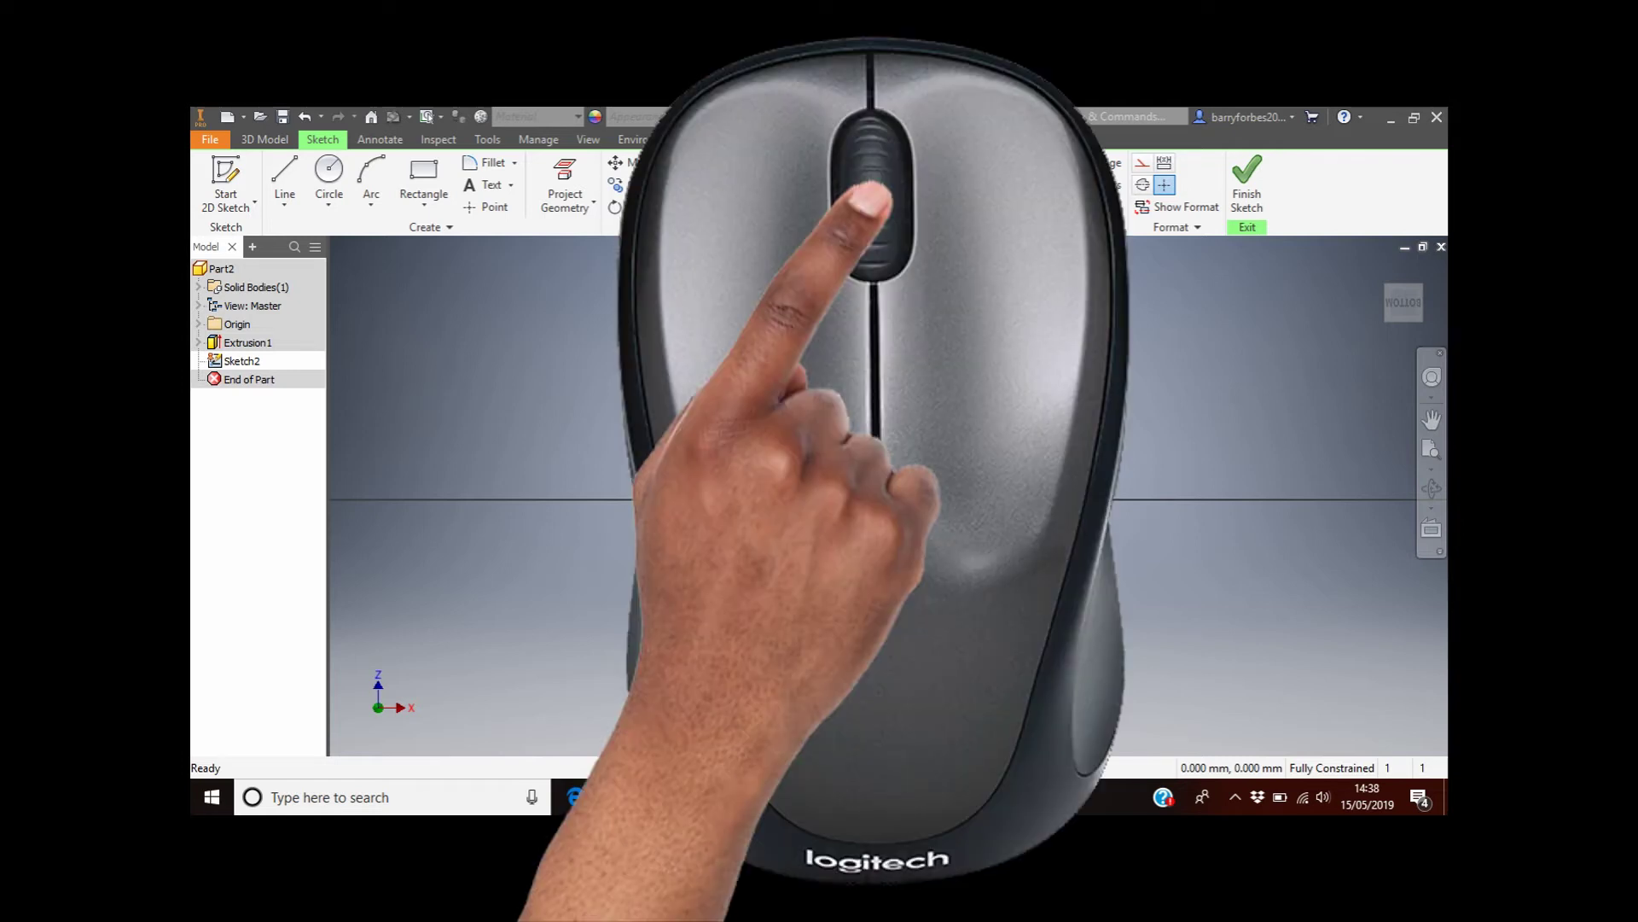
Draw a narrow rectangle within the board's bottom face, about 339 mm from its left end
scroll(905, 512, "down", 5)
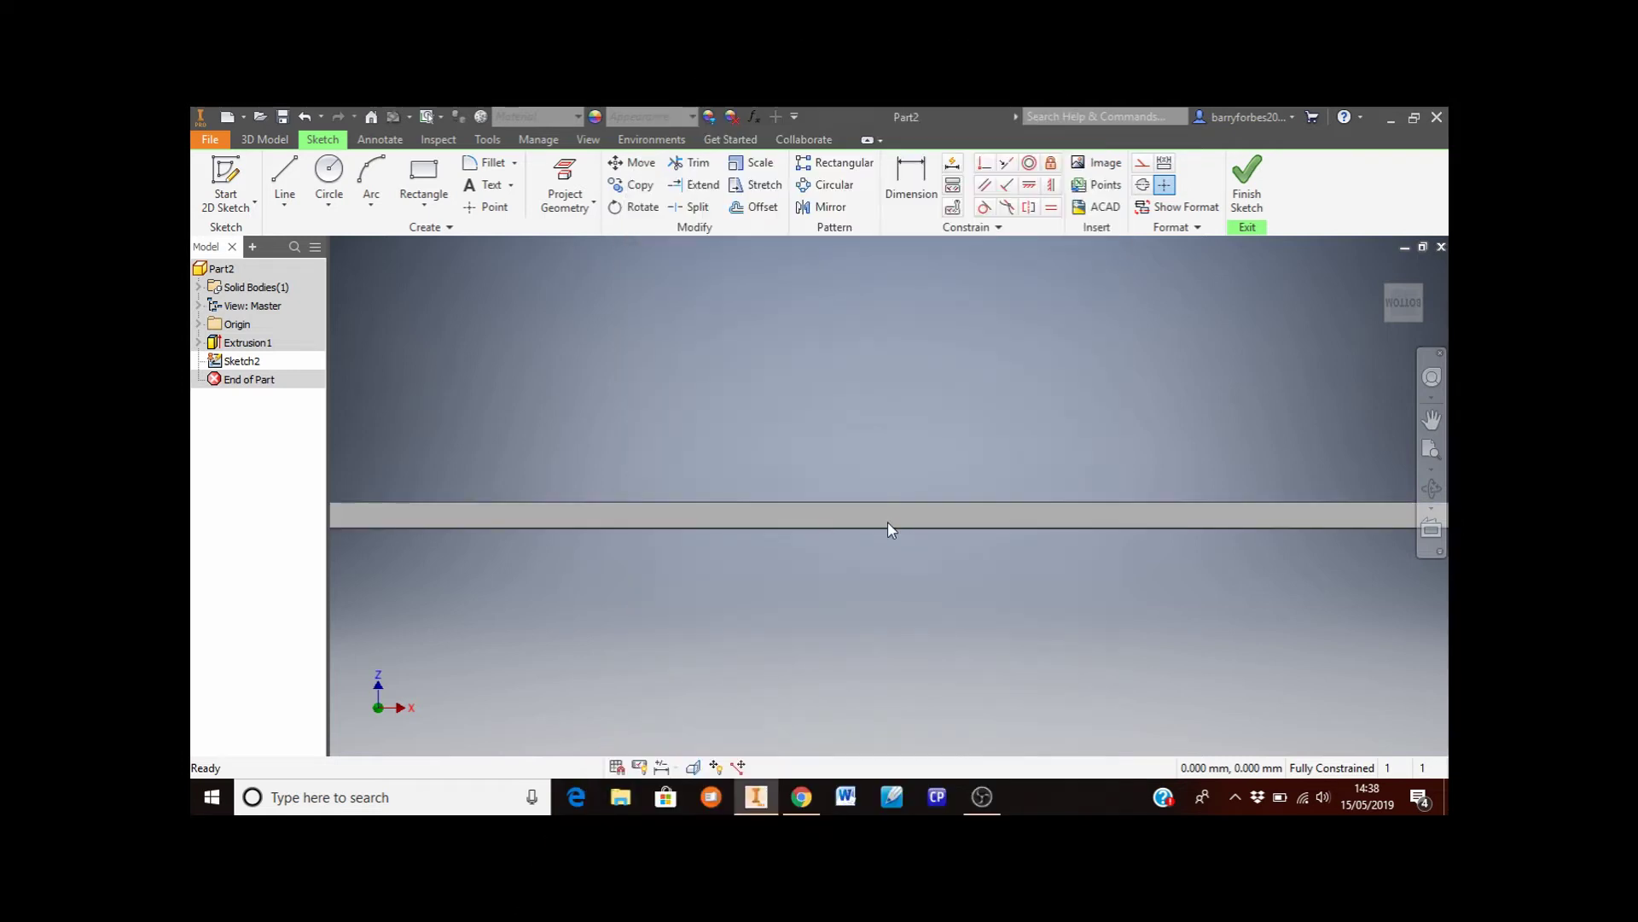
scroll(888, 529, "down", 2)
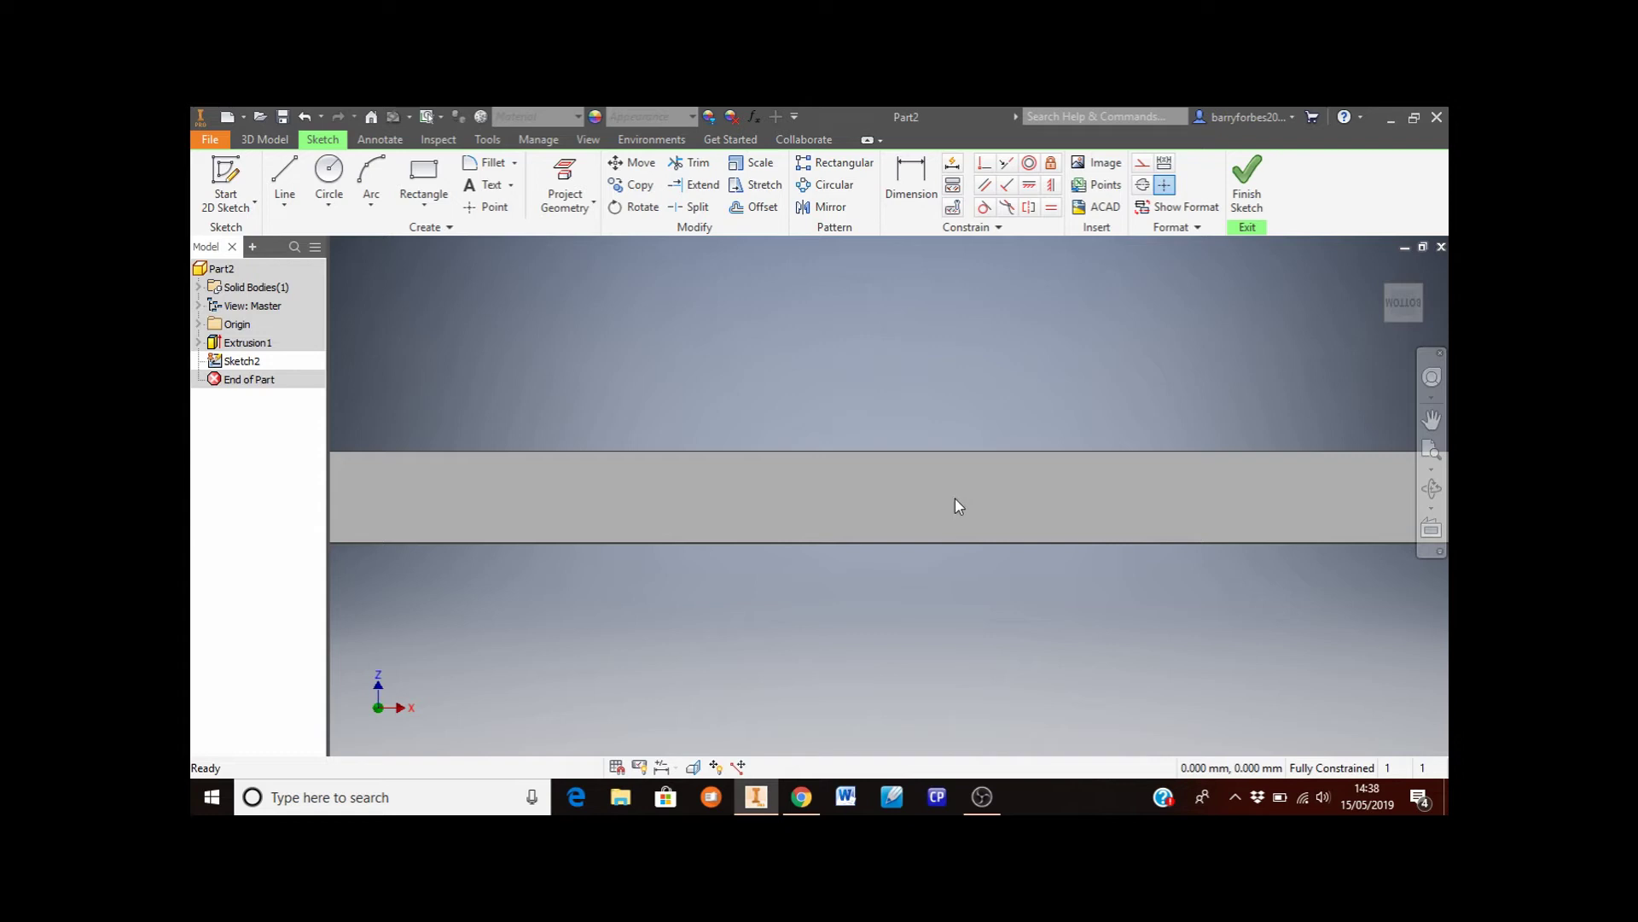
left_click(434, 181)
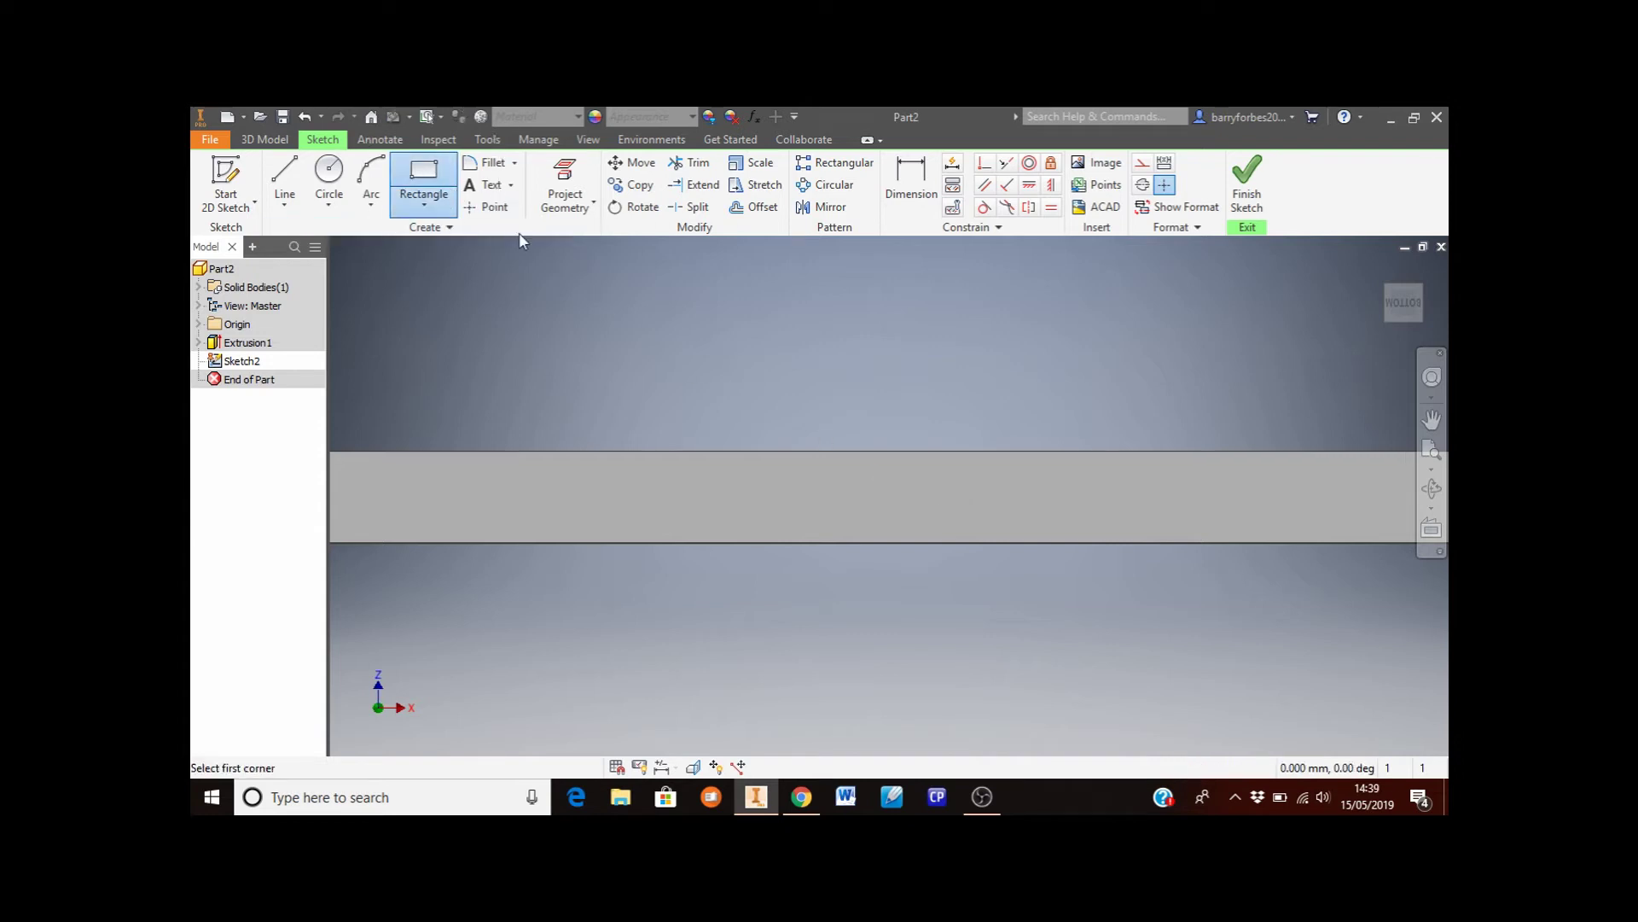
left_click(746, 476)
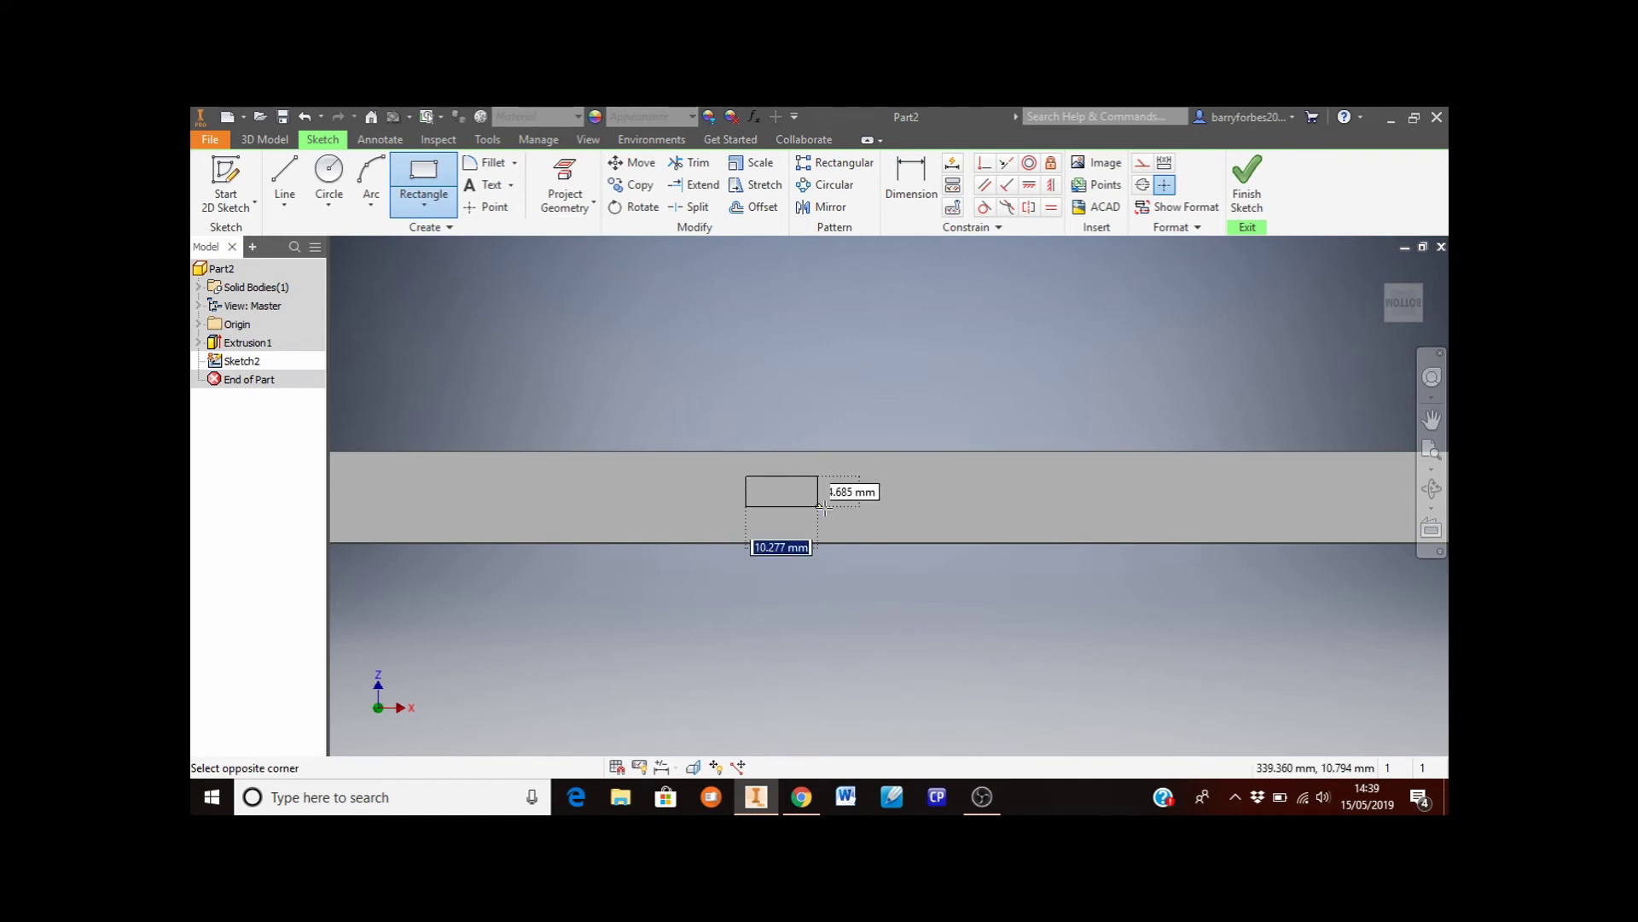
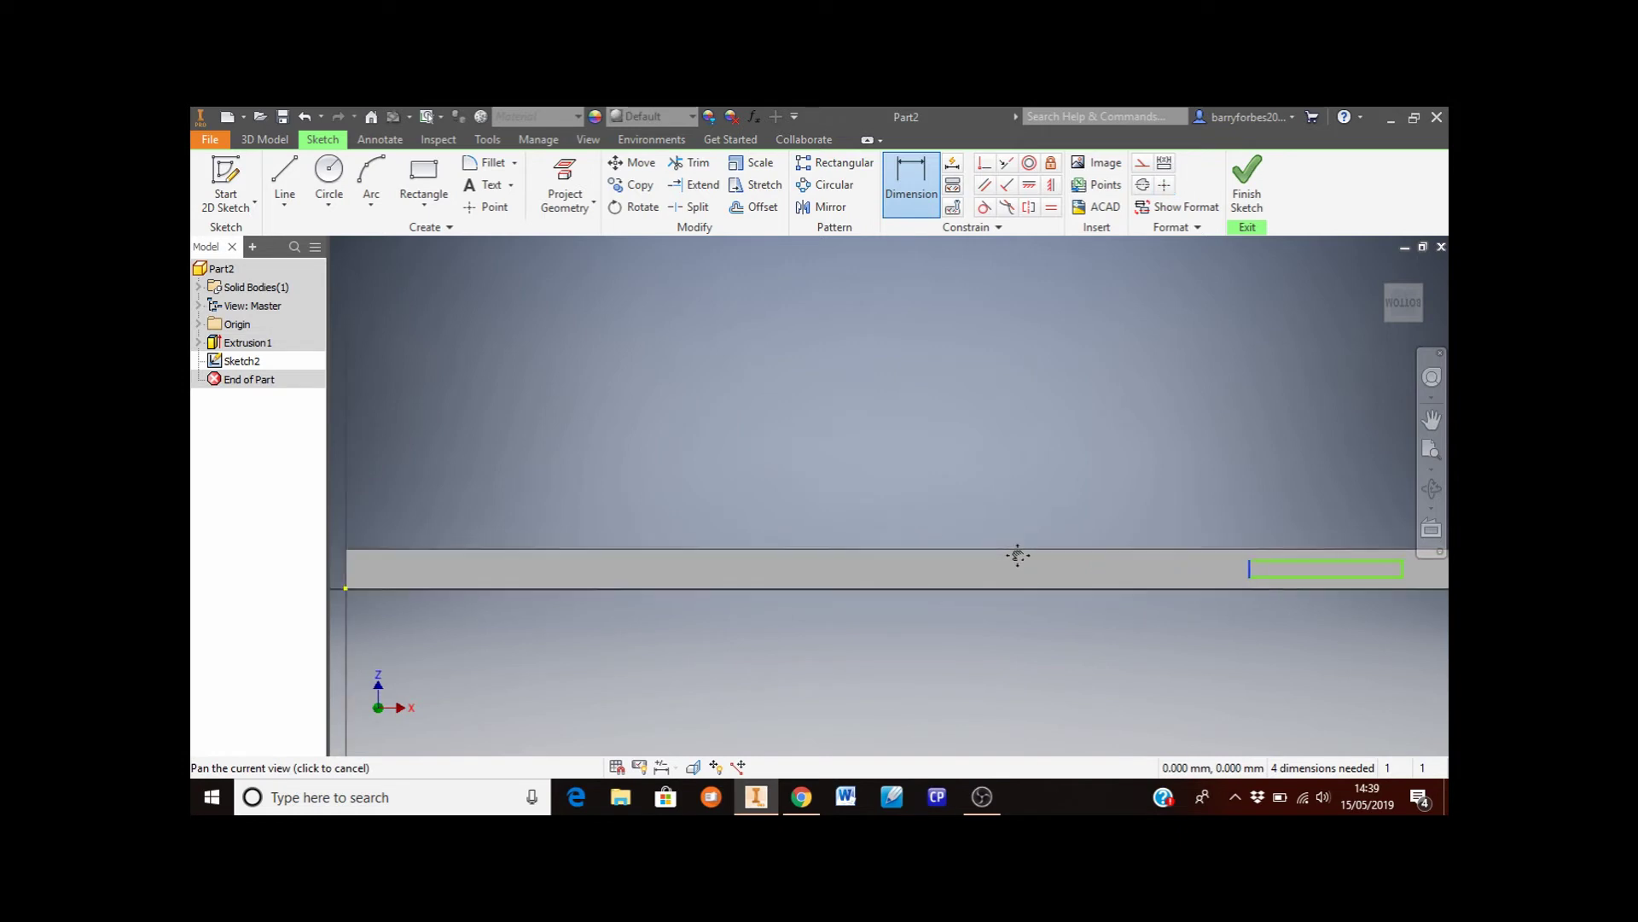
Dimension the distance from the board's left end to the rectangle's left edge as 305 mm
left_click(393, 553)
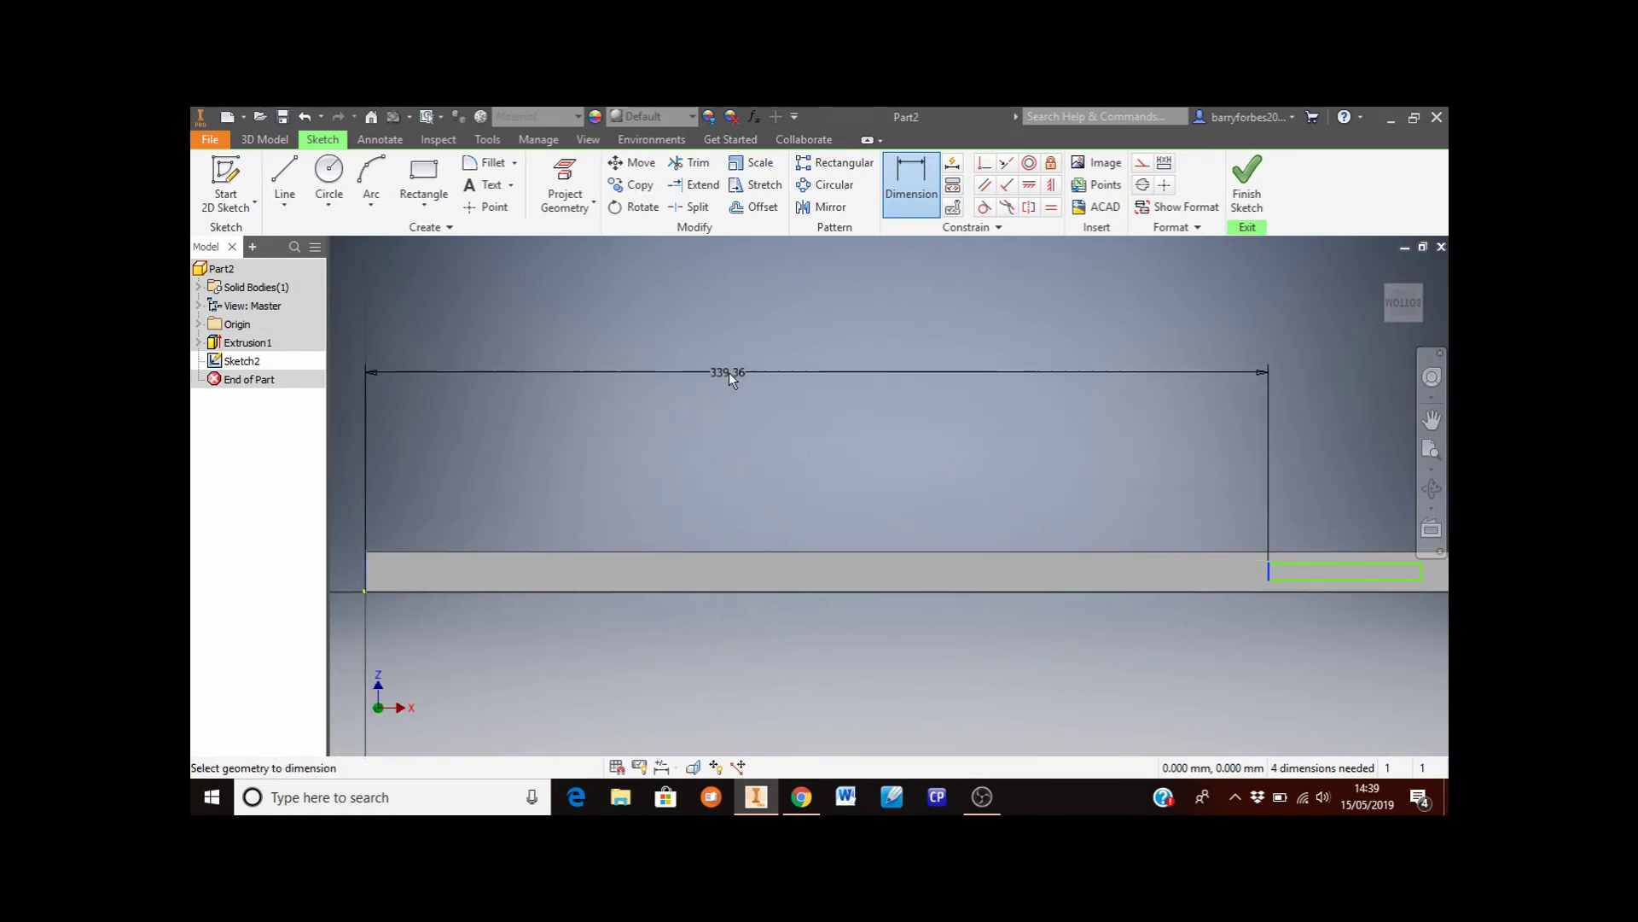
left_click(729, 372)
type("305")
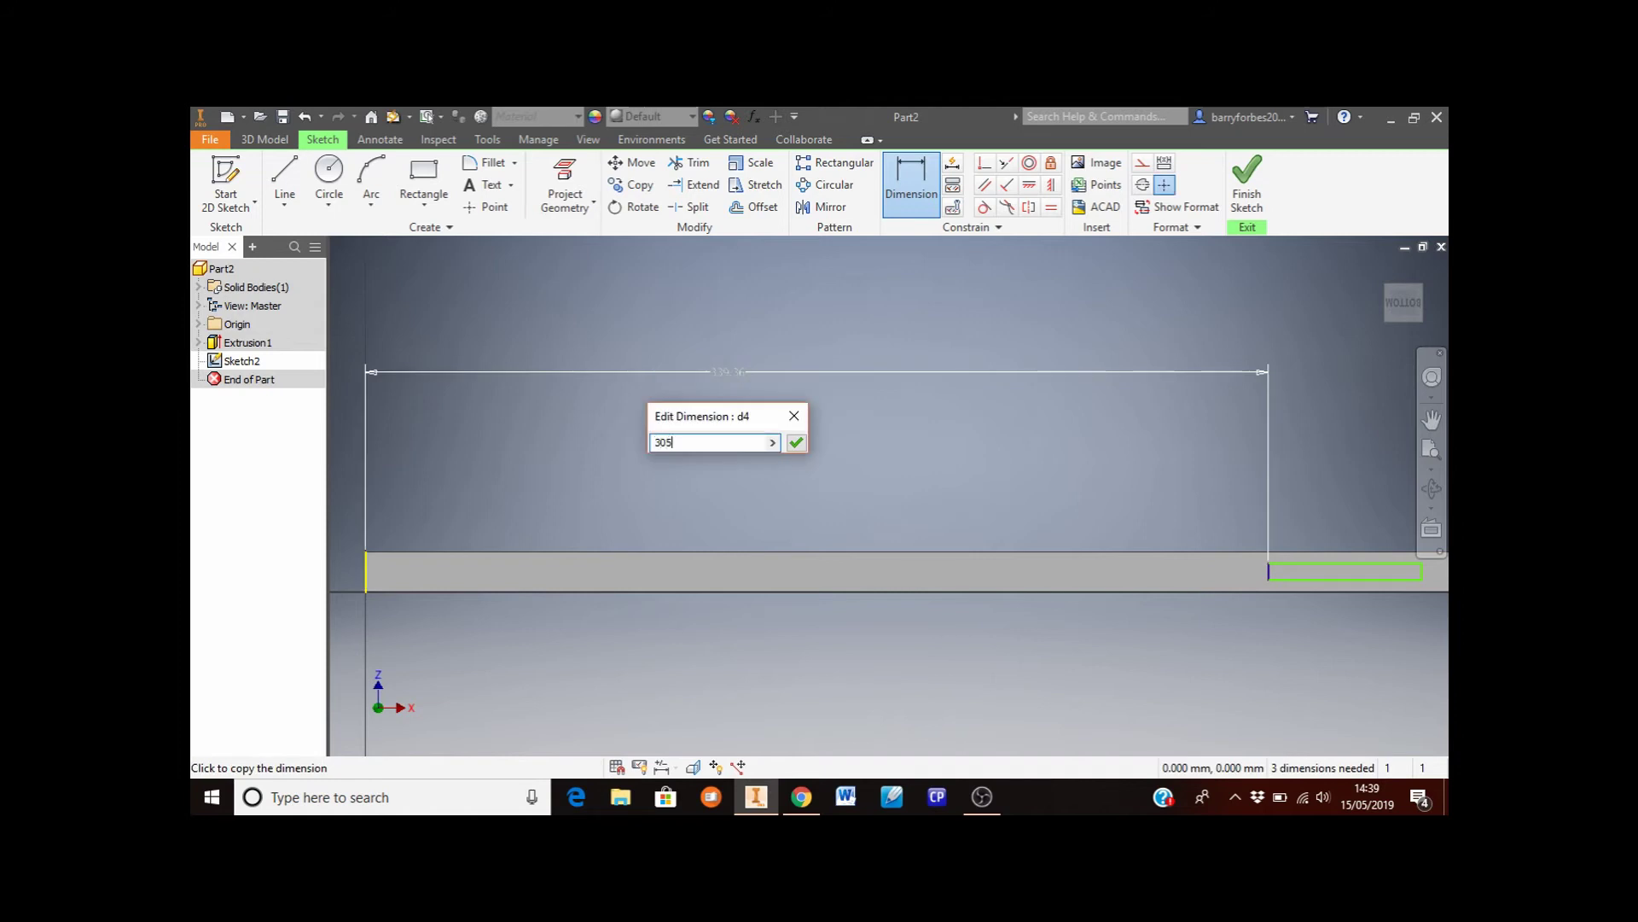
key("Return")
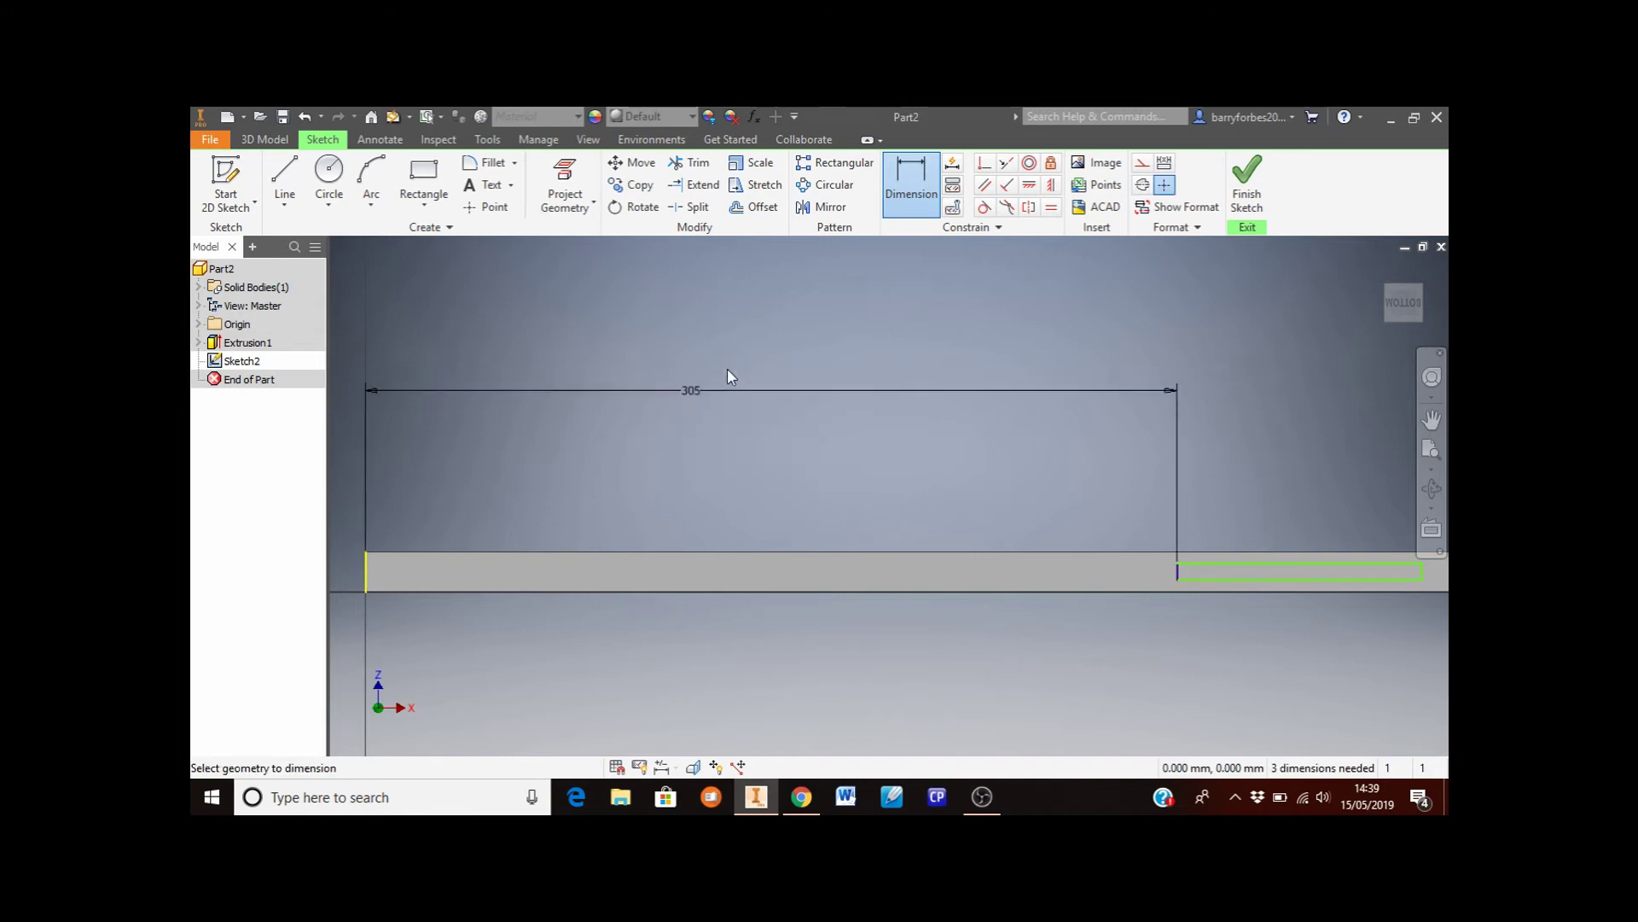
Set the length of the narrow rectangle on the bottom face to 100 mm
left_click(1226, 564)
left_click(1248, 433)
type("100")
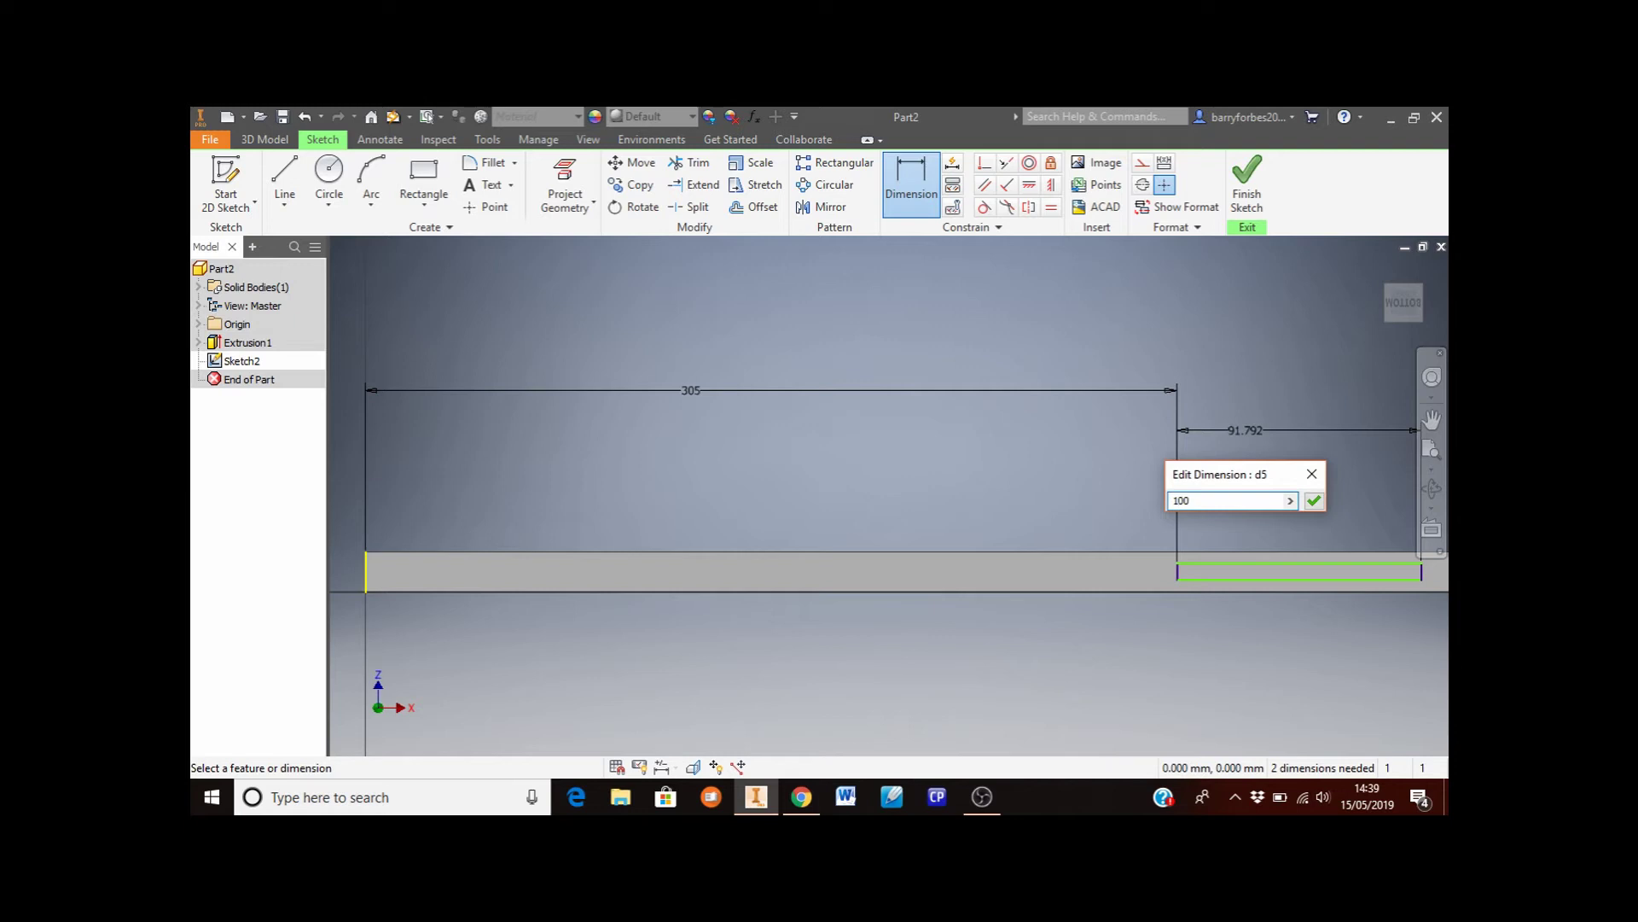
key("Return")
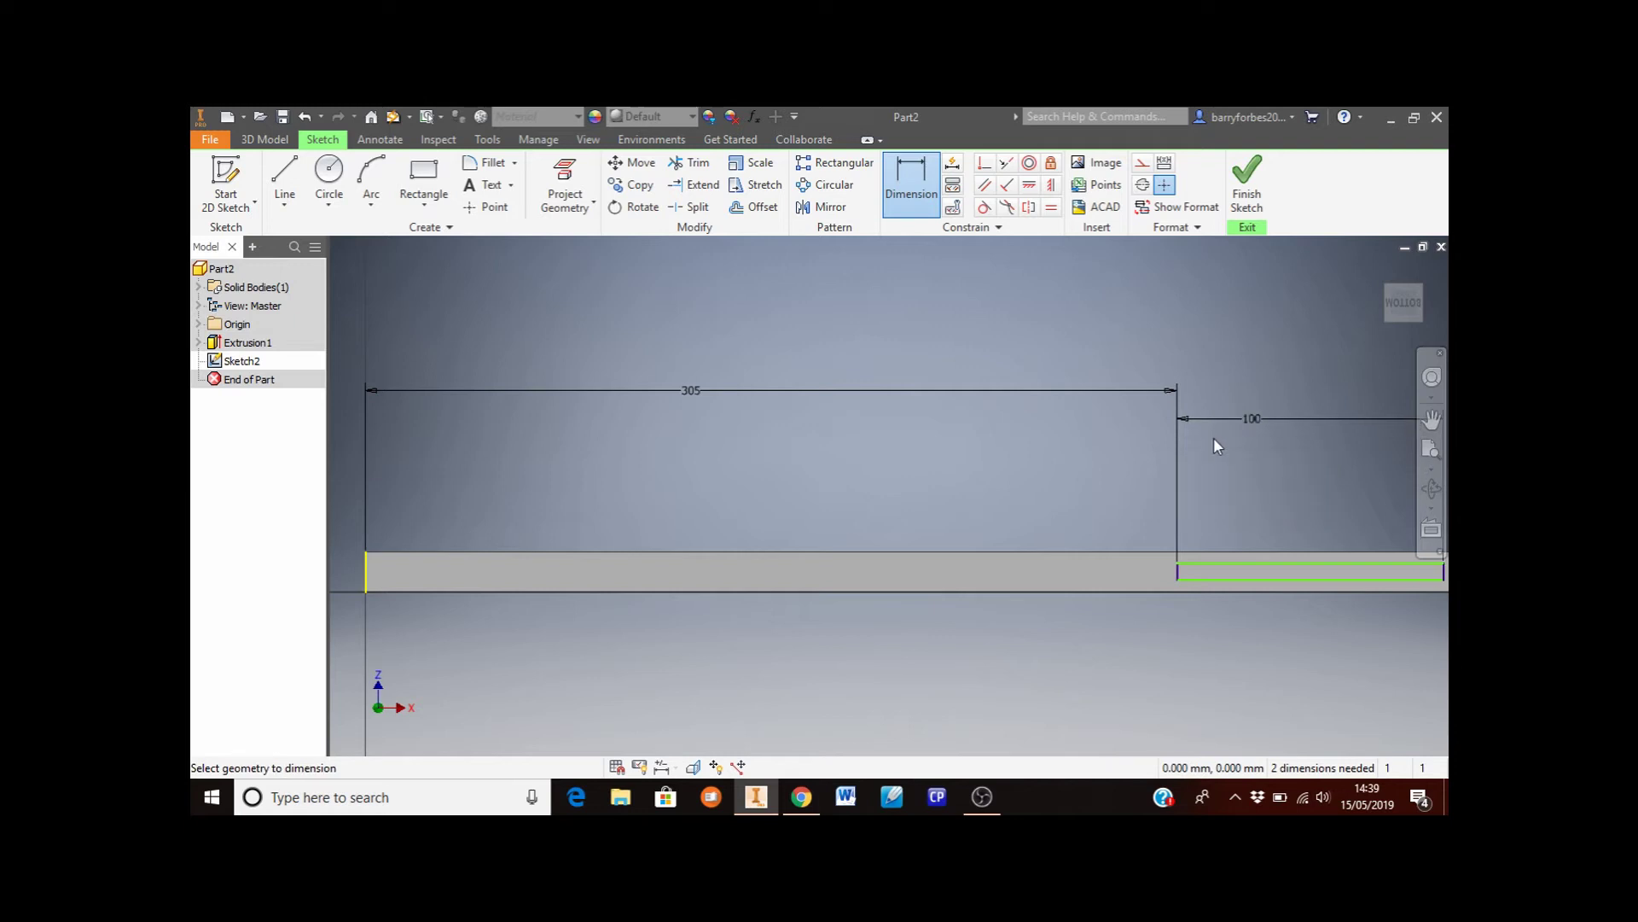
Set the gap between the rectangle's lower long edge and the face's lower edge to 2.5 mm
scroll(1405, 597, "up", 3)
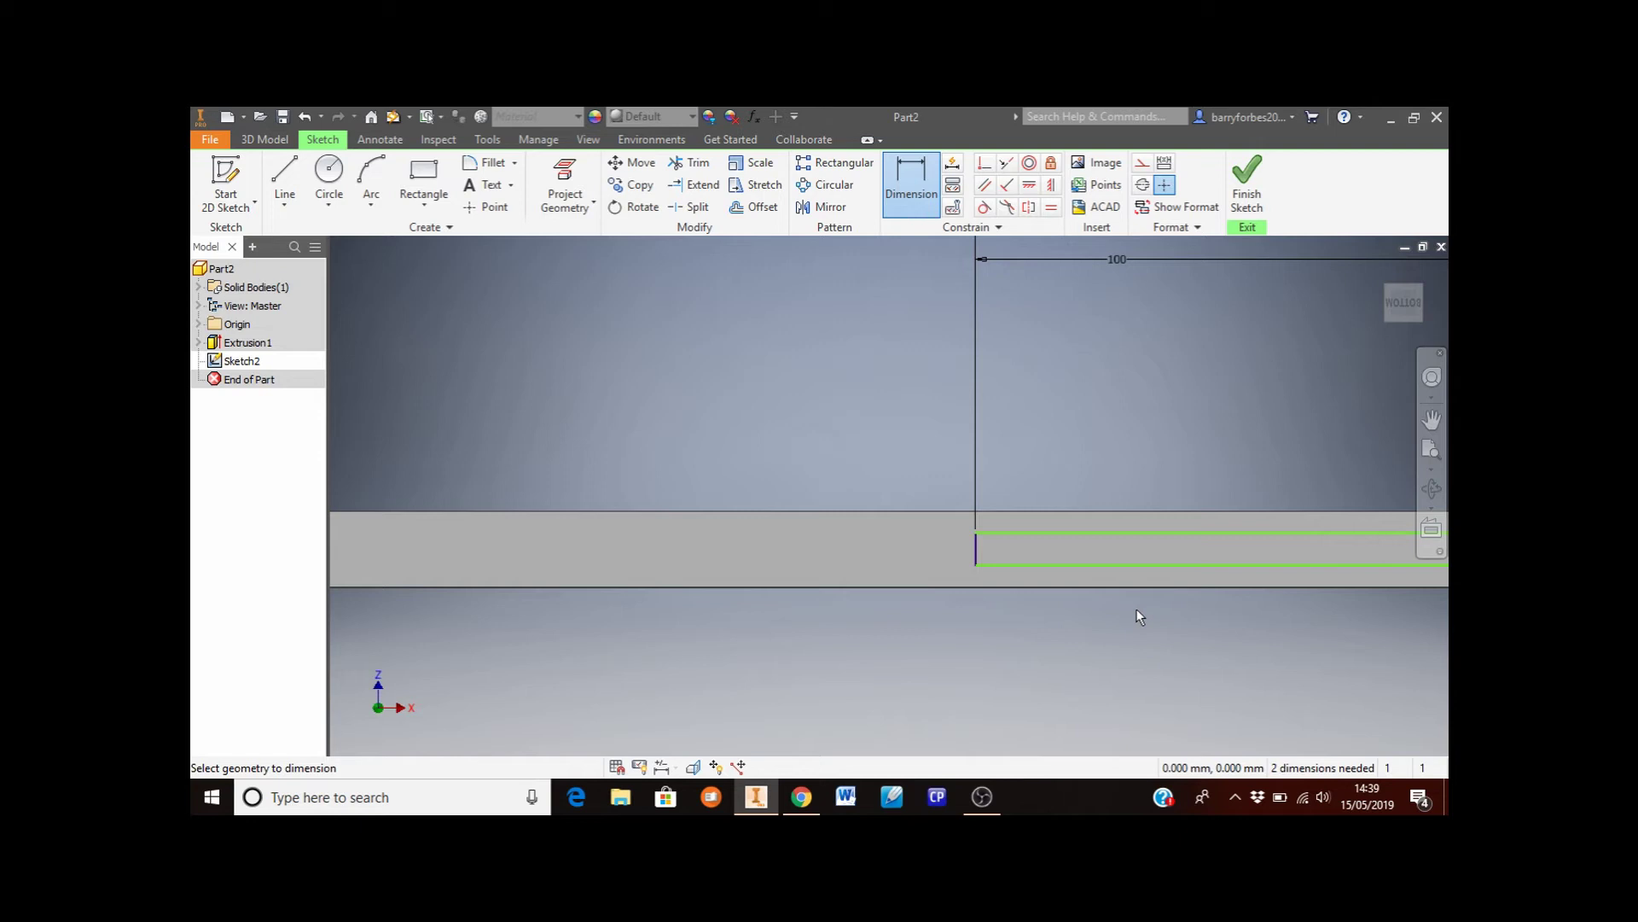
mouse_move(1135, 610)
middle_mouse_down()
mouse_move(785, 618)
mouse_move(795, 601)
middle_mouse_up()
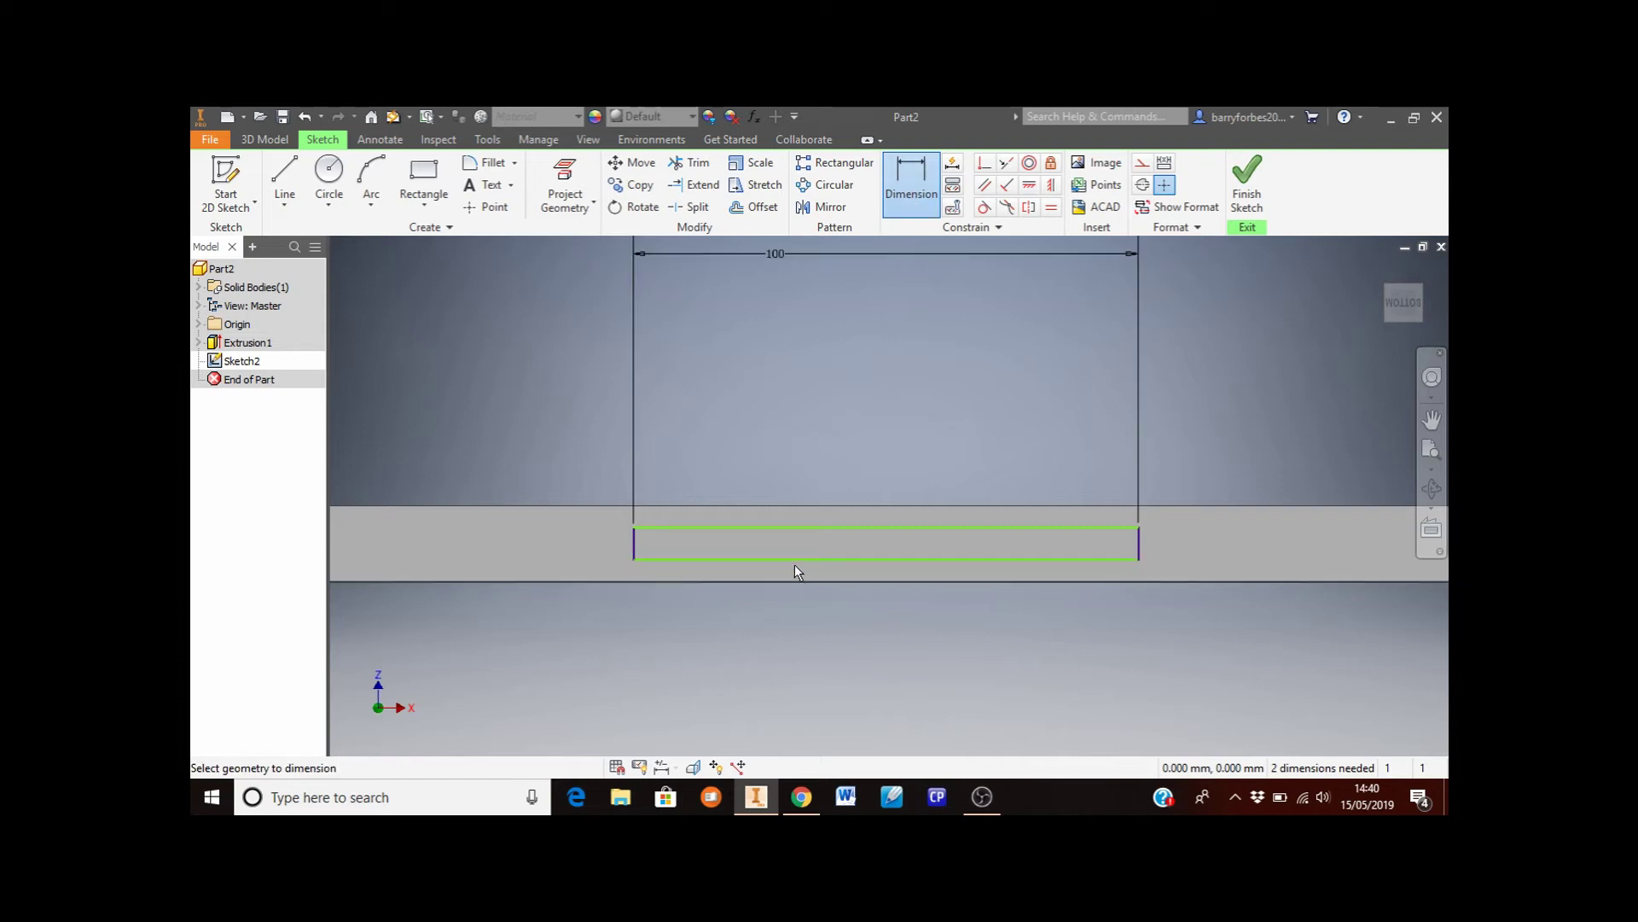
left_click(751, 560)
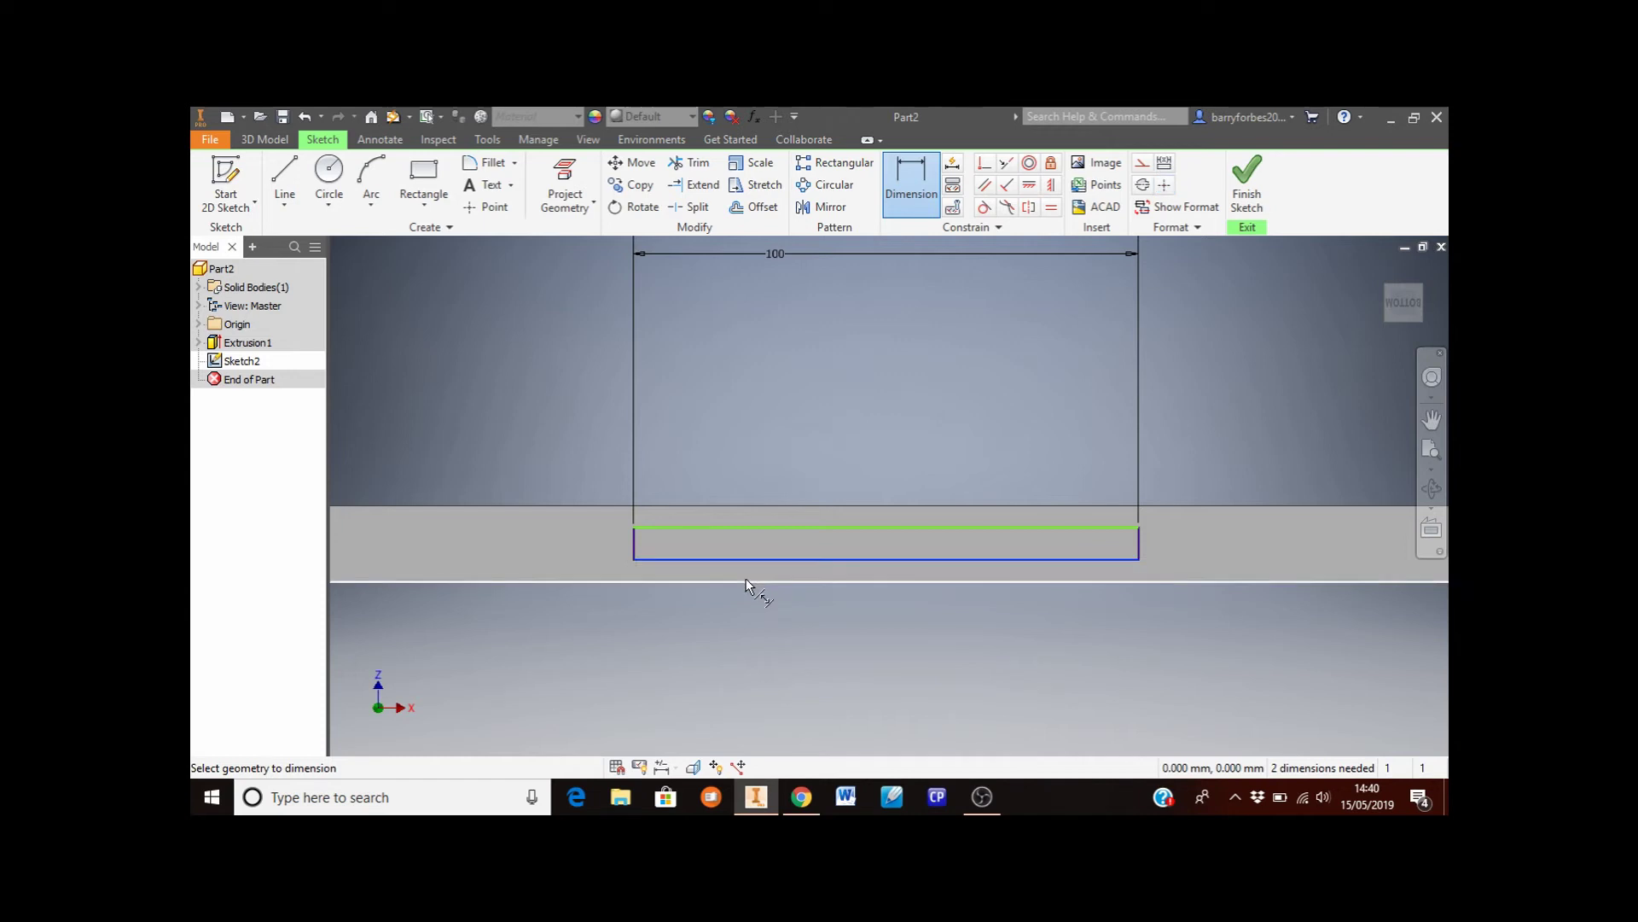
left_click(745, 581)
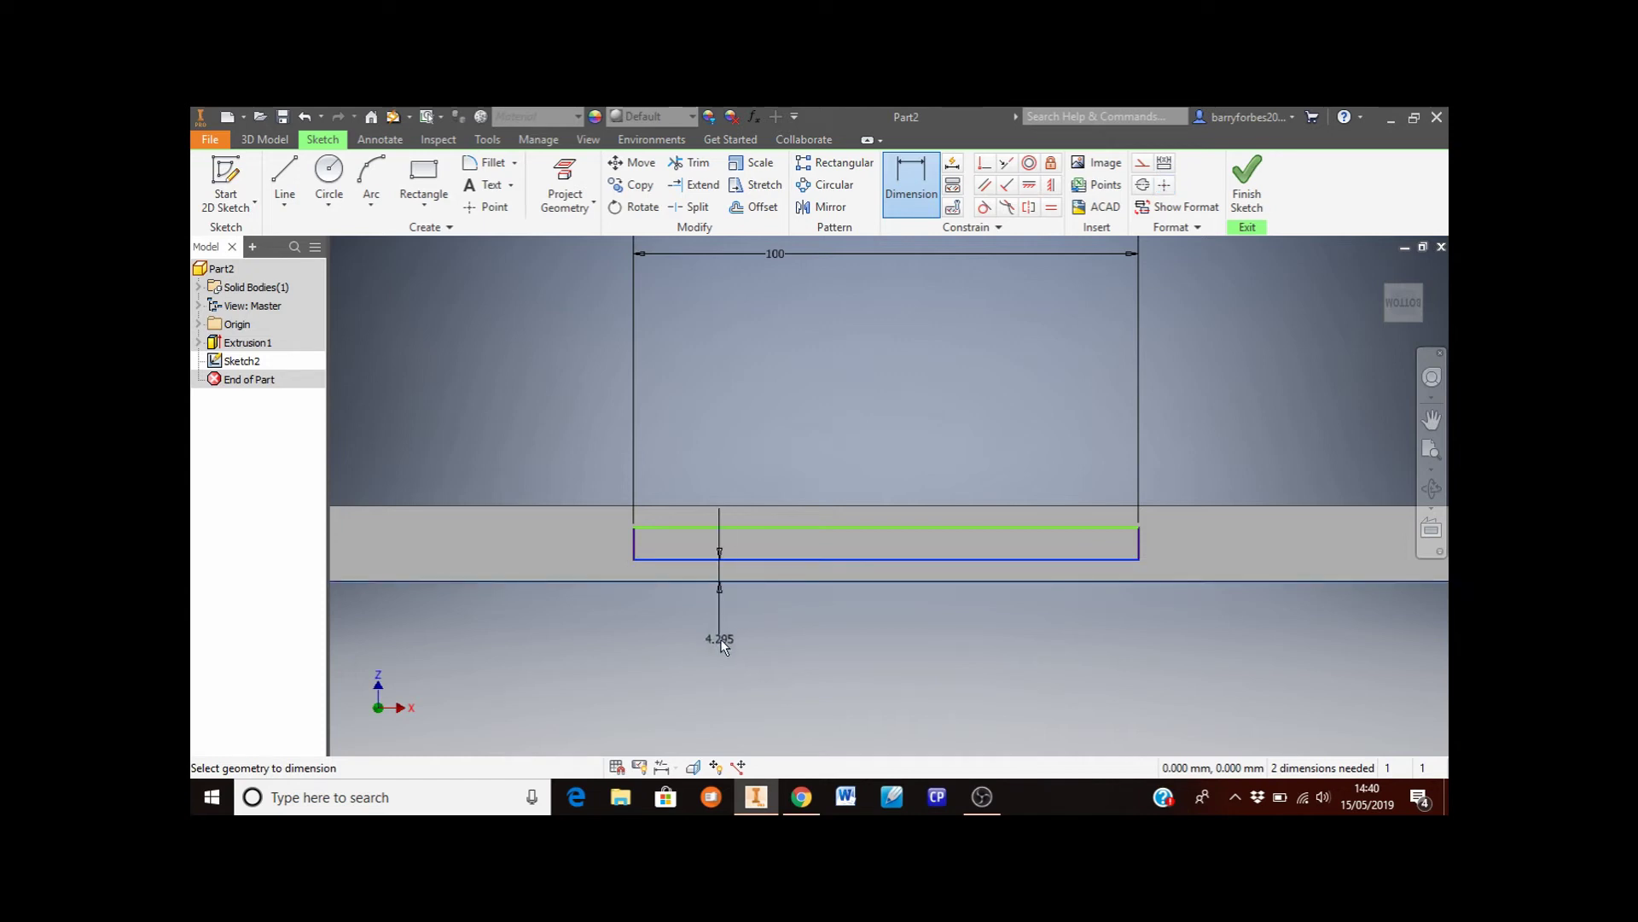
left_click(720, 639)
type("2.5")
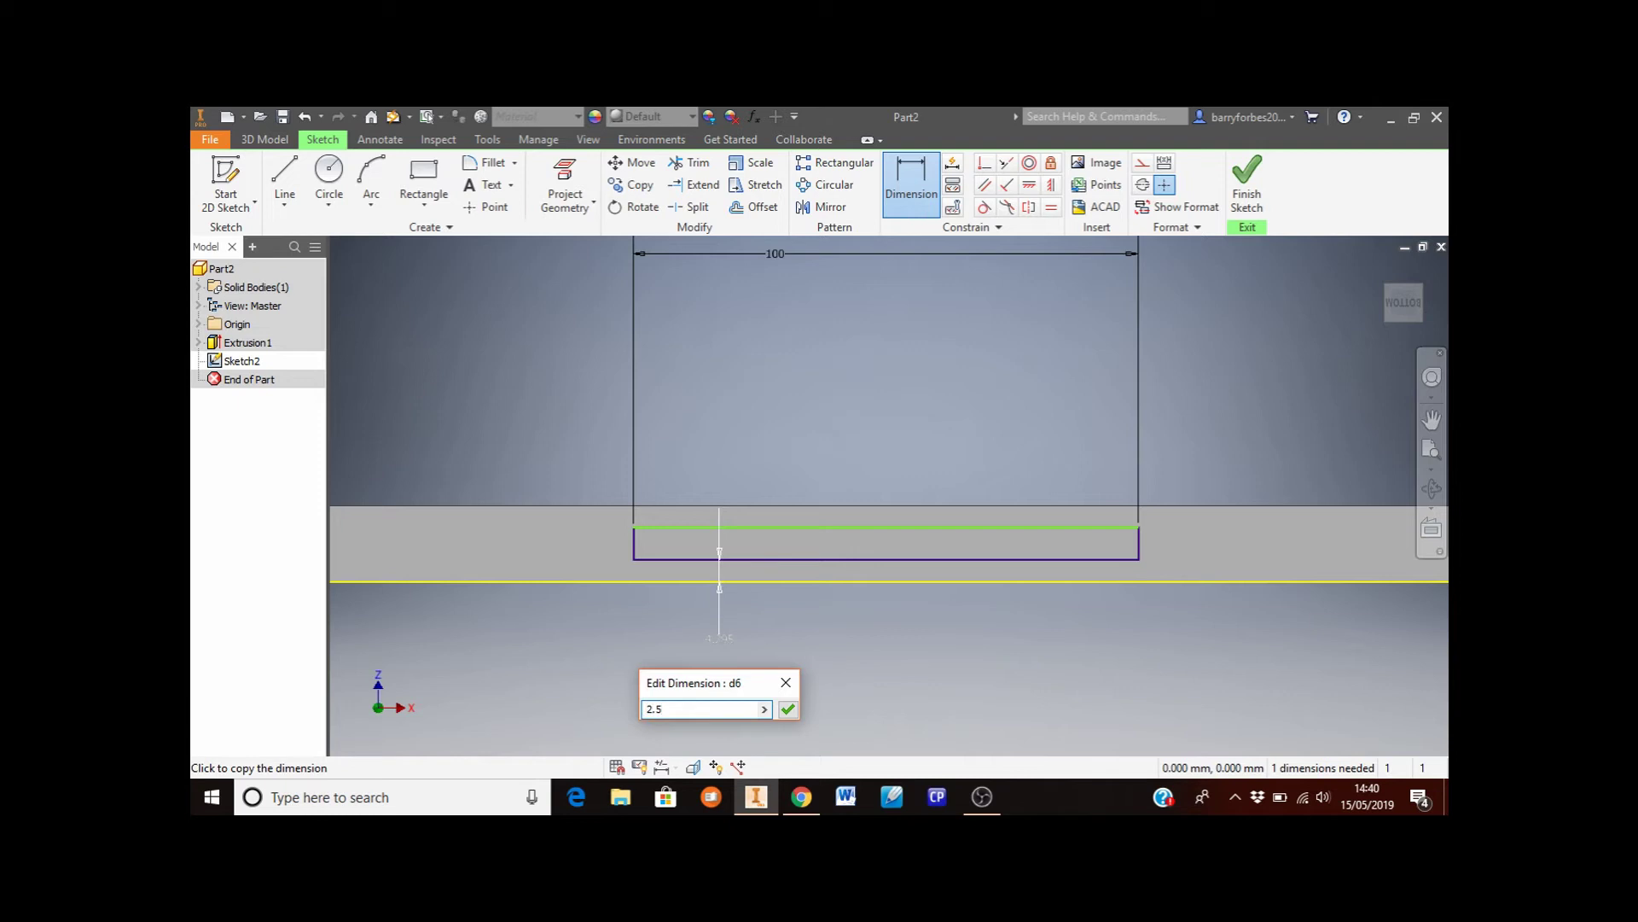
key("Return")
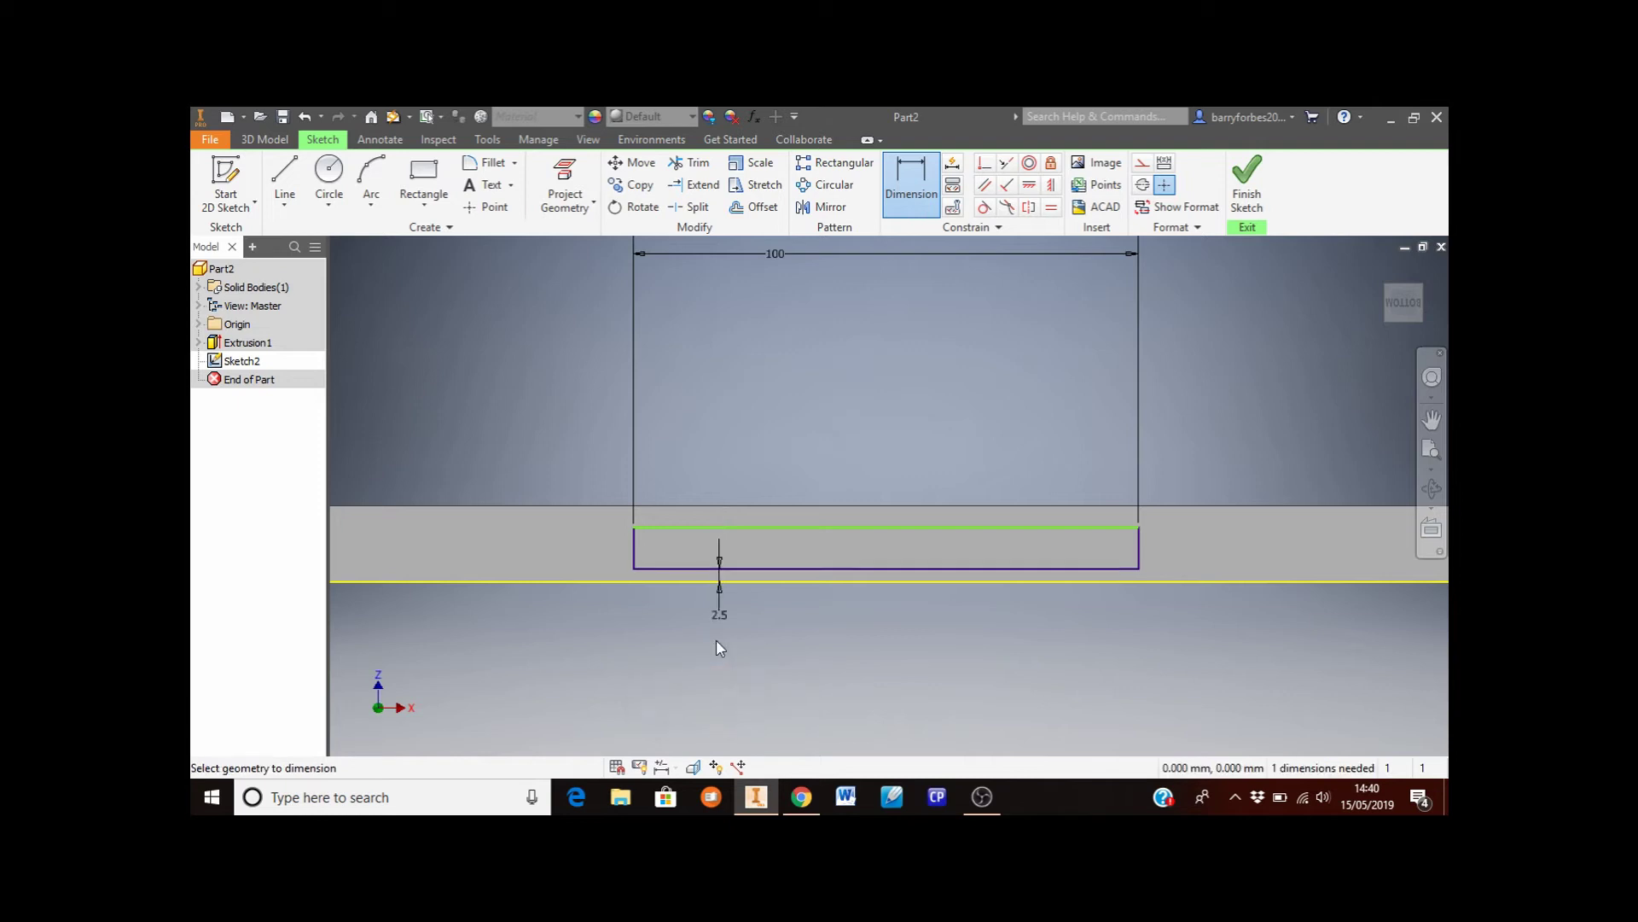
Dimension the rectangle's short side as 10 mm and finish the sketch
left_click(1140, 546)
left_click(1257, 553)
type("10")
key("Return")
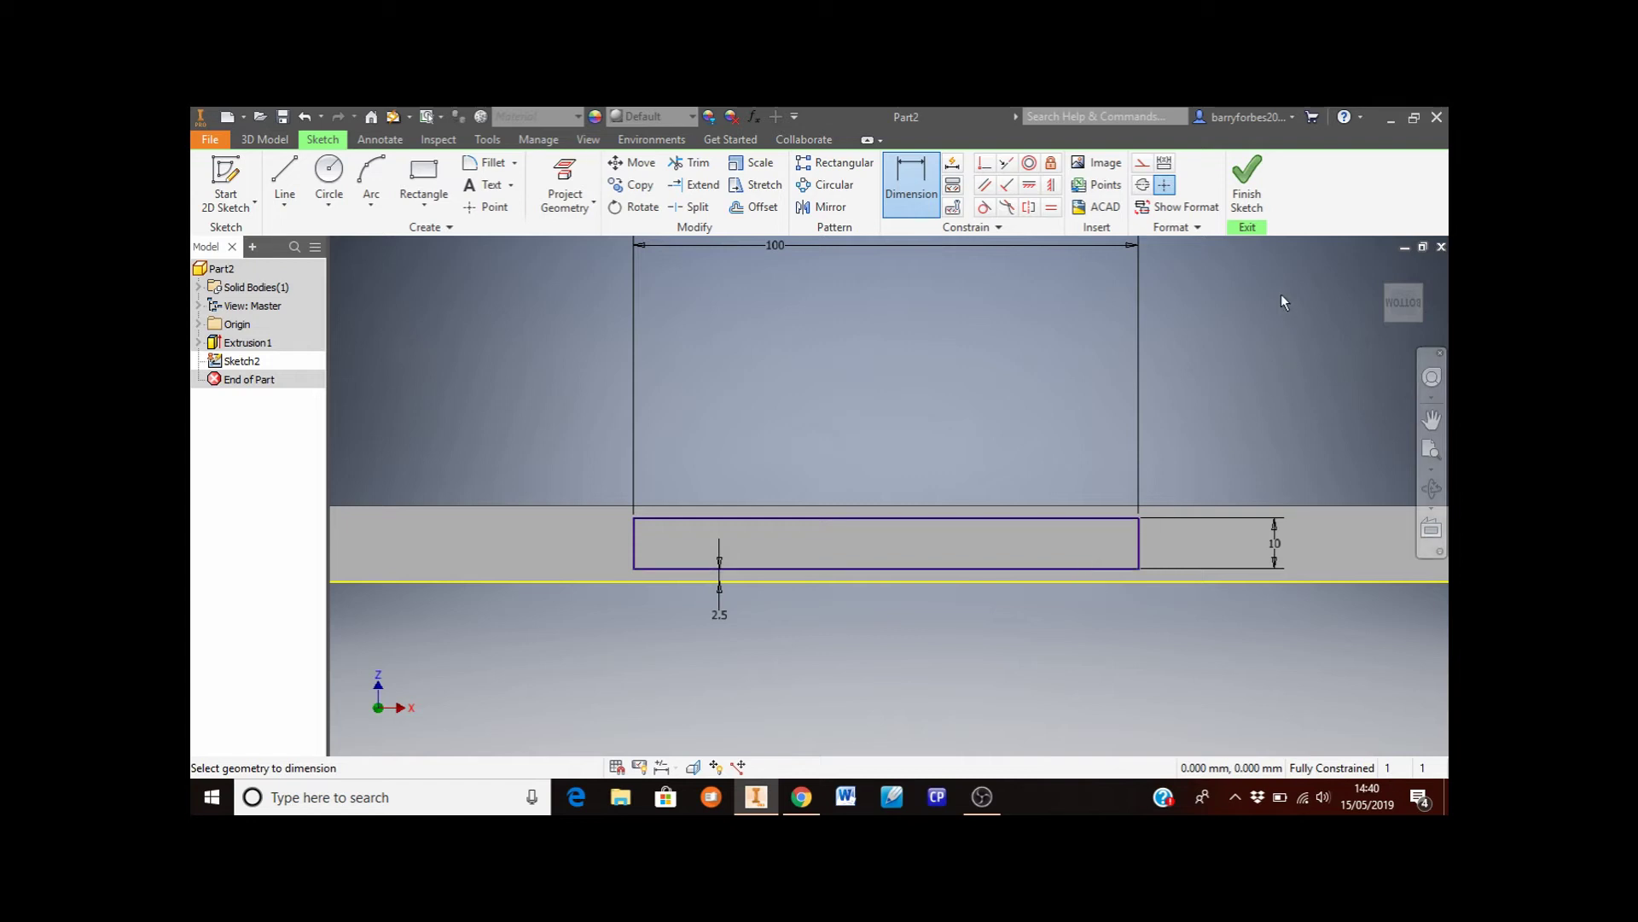
left_click(1260, 201)
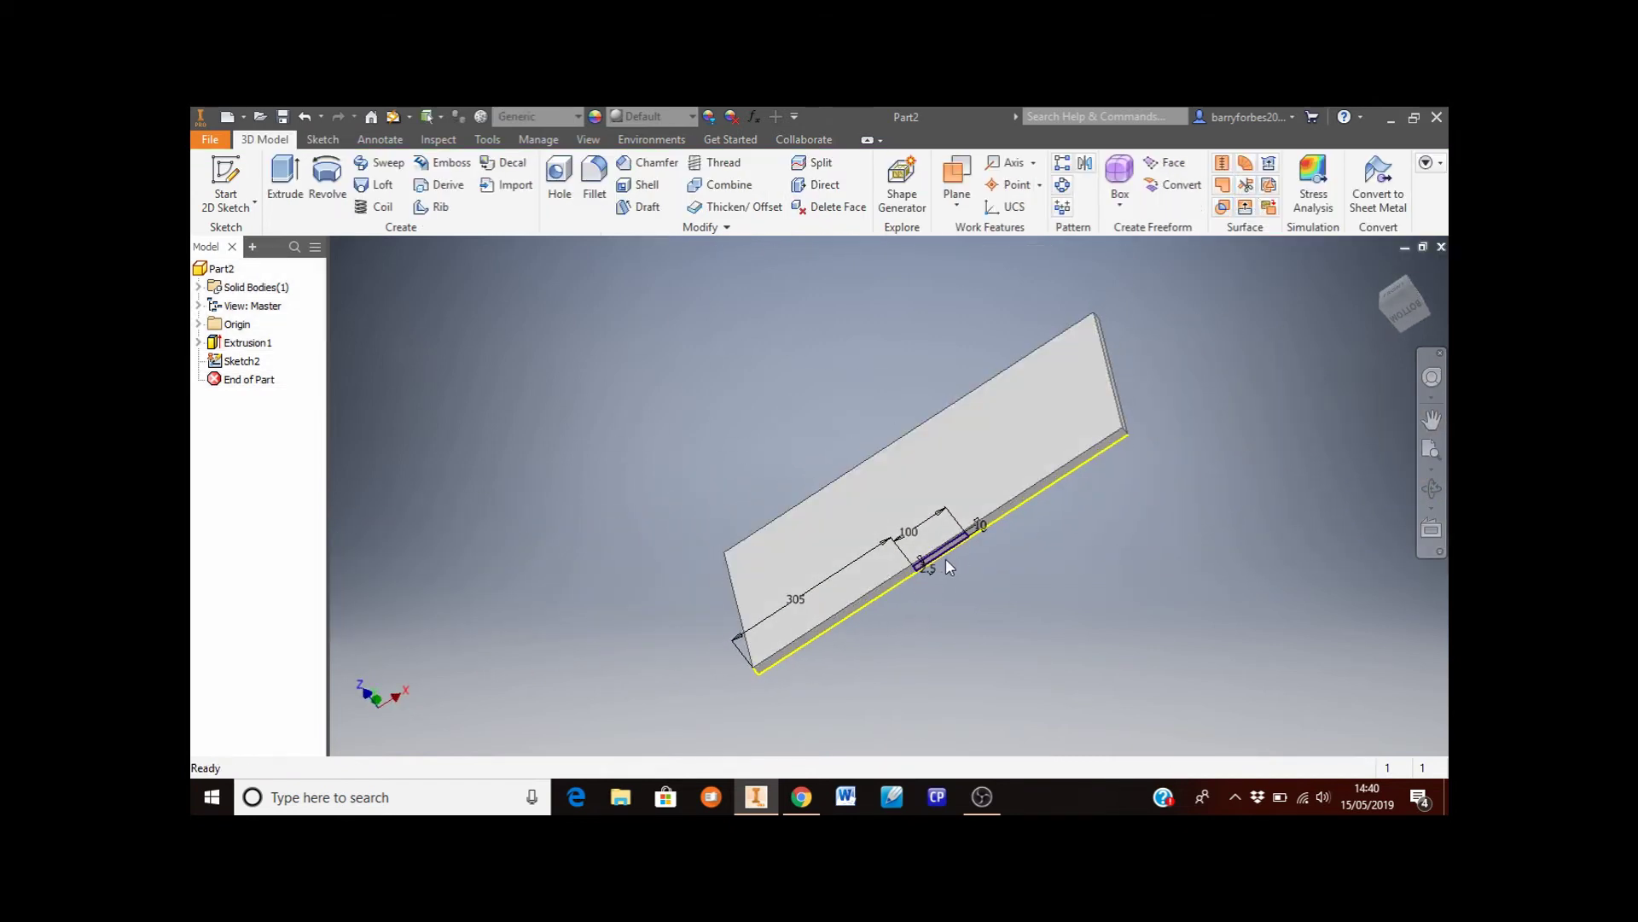
Extrude the 100 x 10 mm rectangle as a cut 5 mm deep into the board's bottom face
scroll(953, 564, "up", 5)
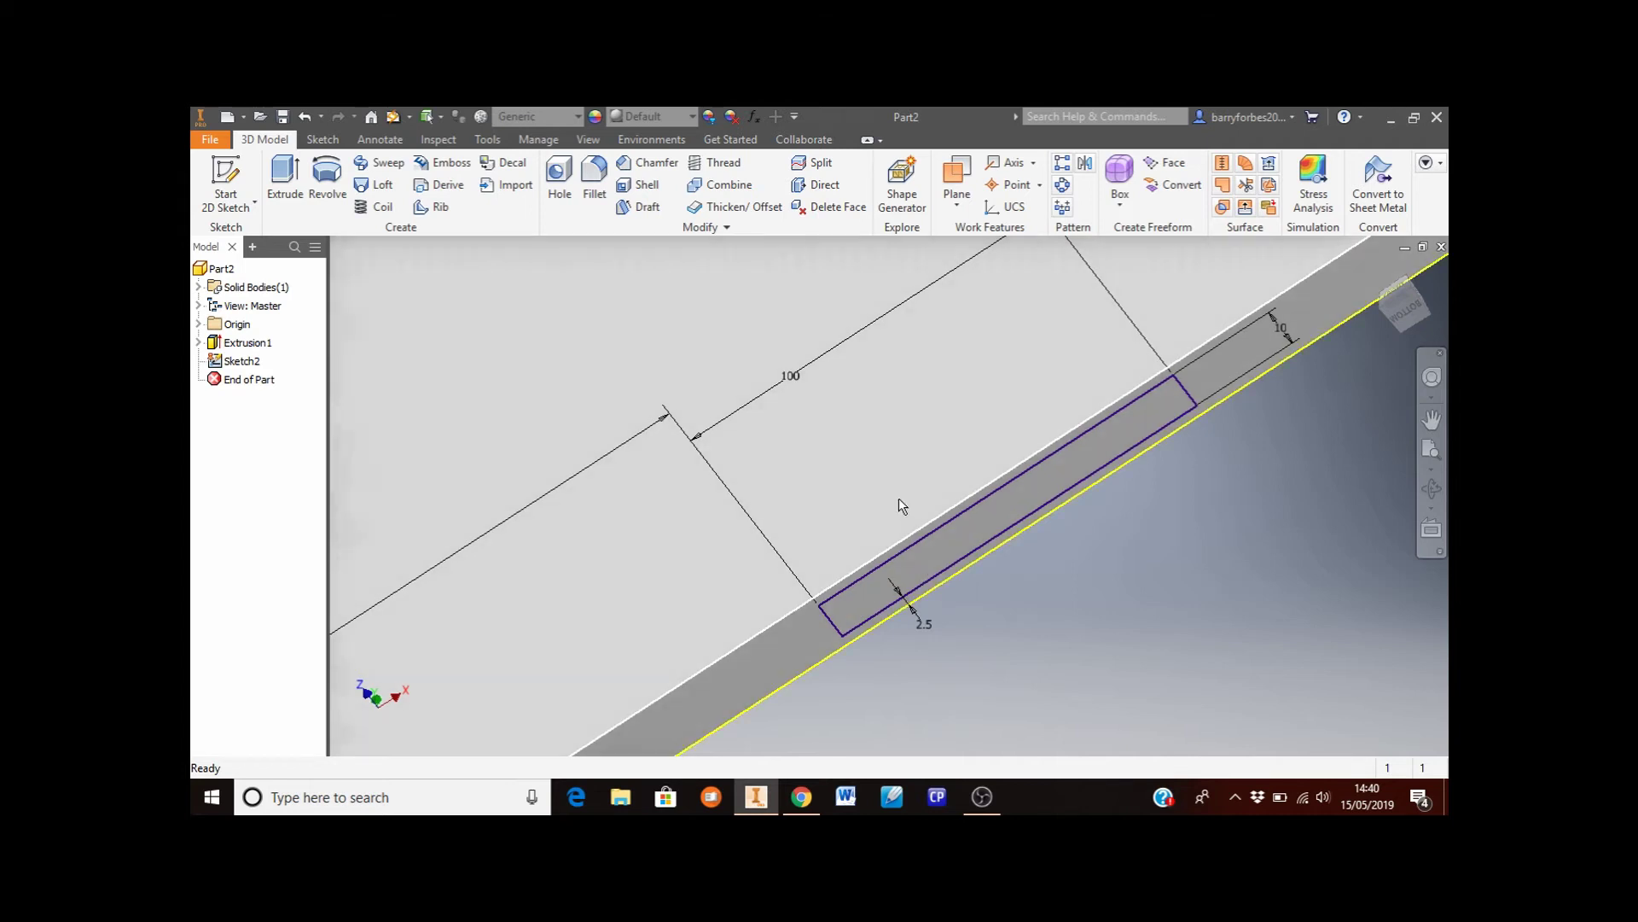
left_click(290, 192)
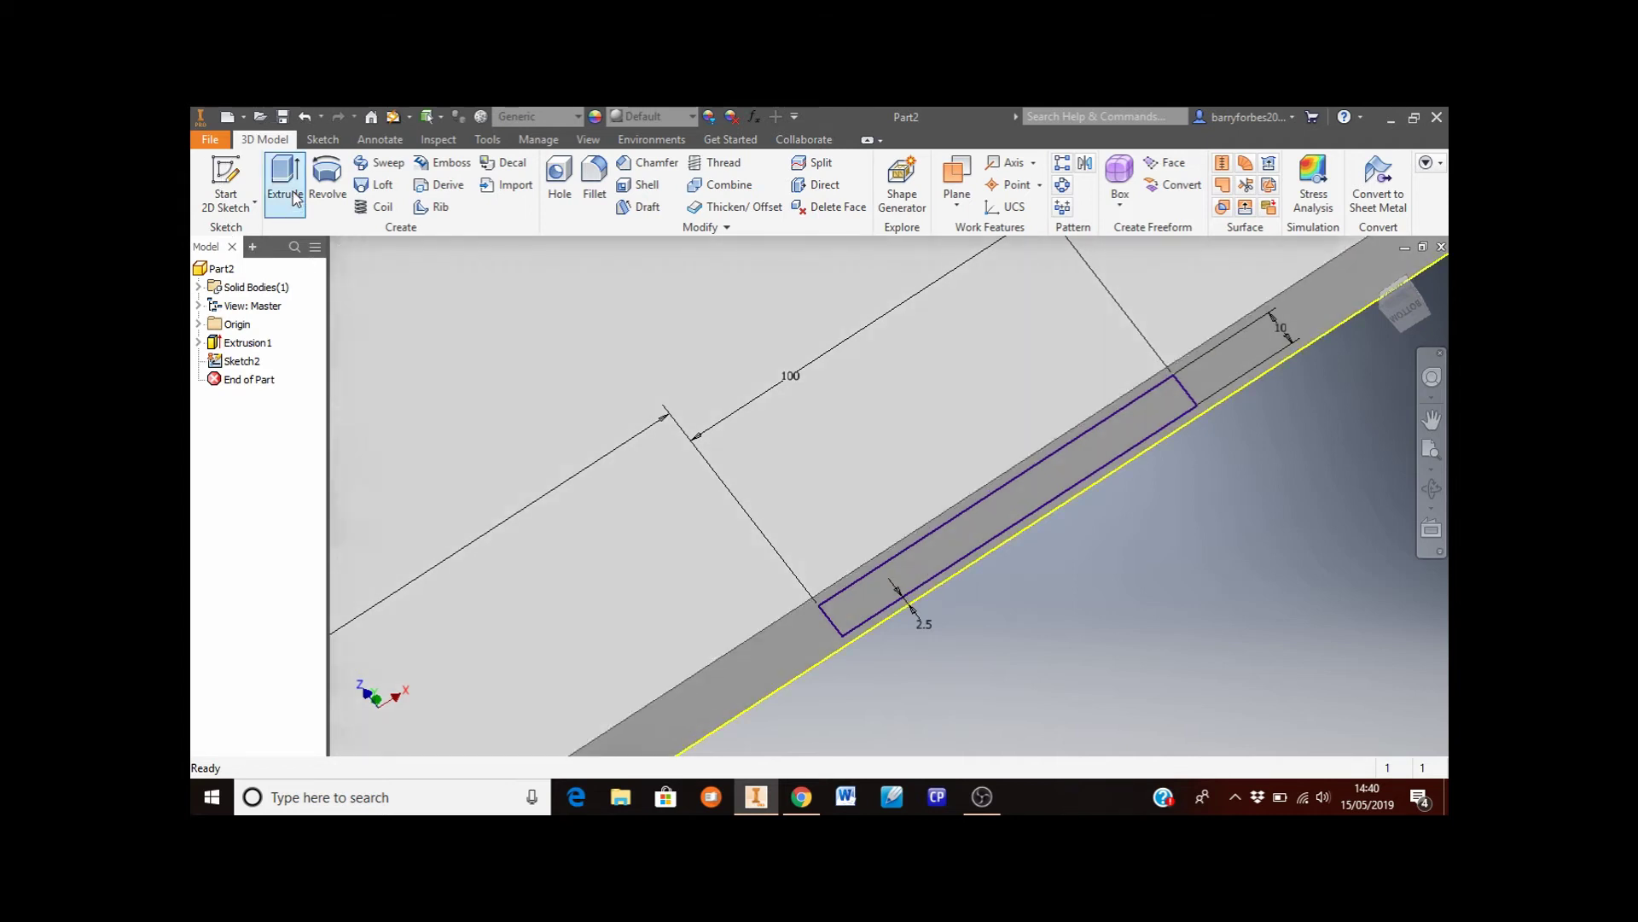
type("5")
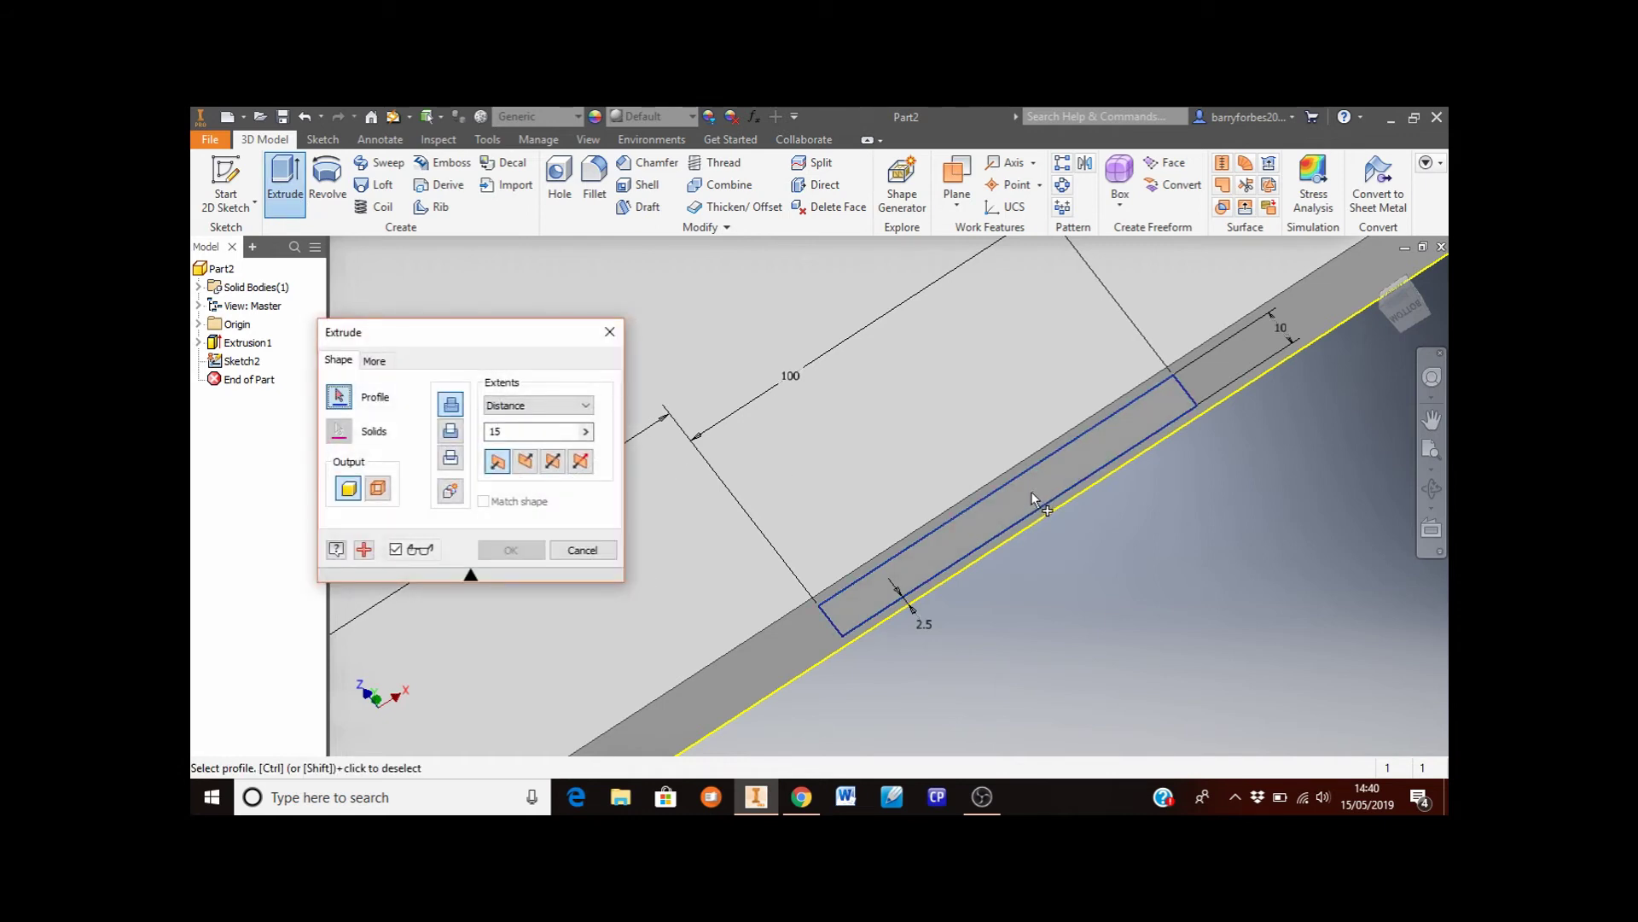
left_click(1032, 492)
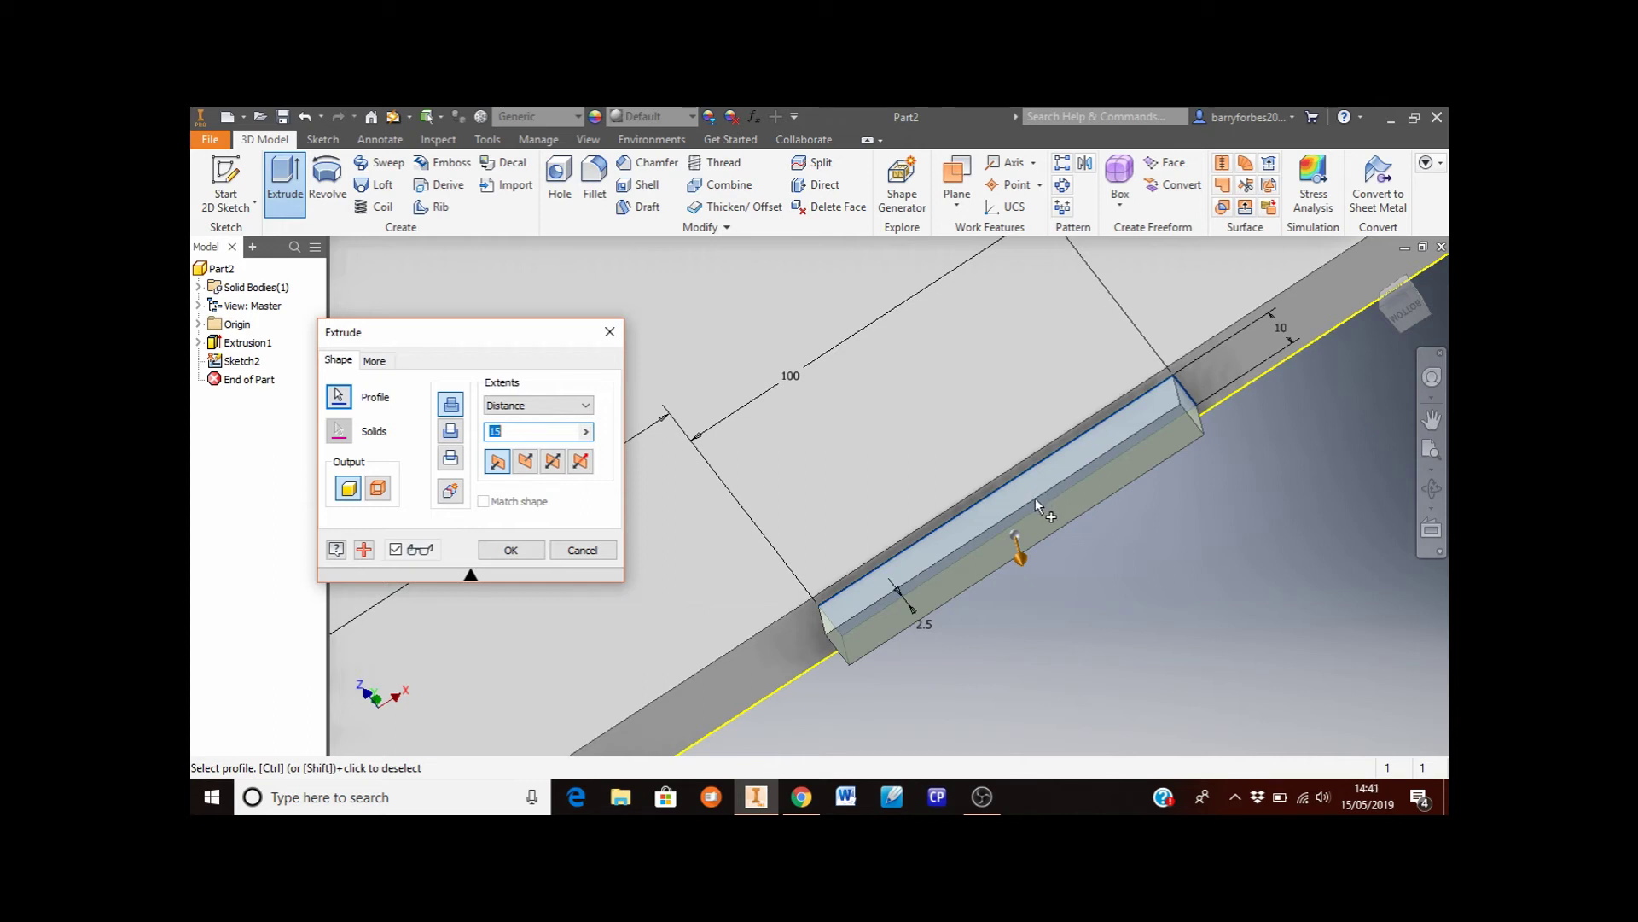
left_click(524, 463)
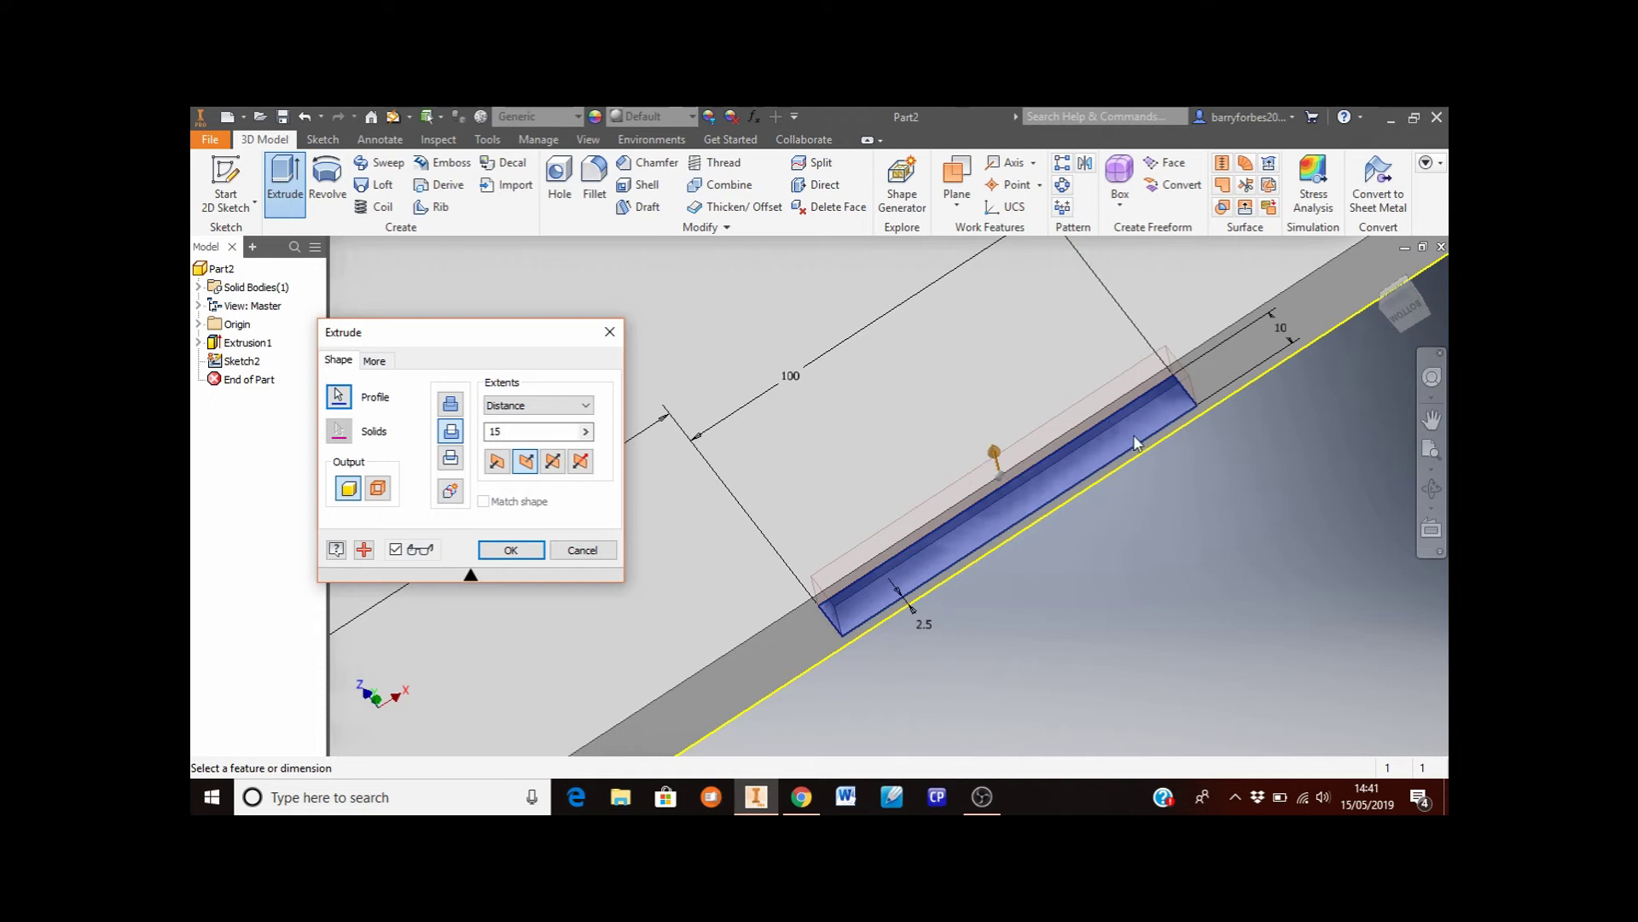
left_click(495, 431)
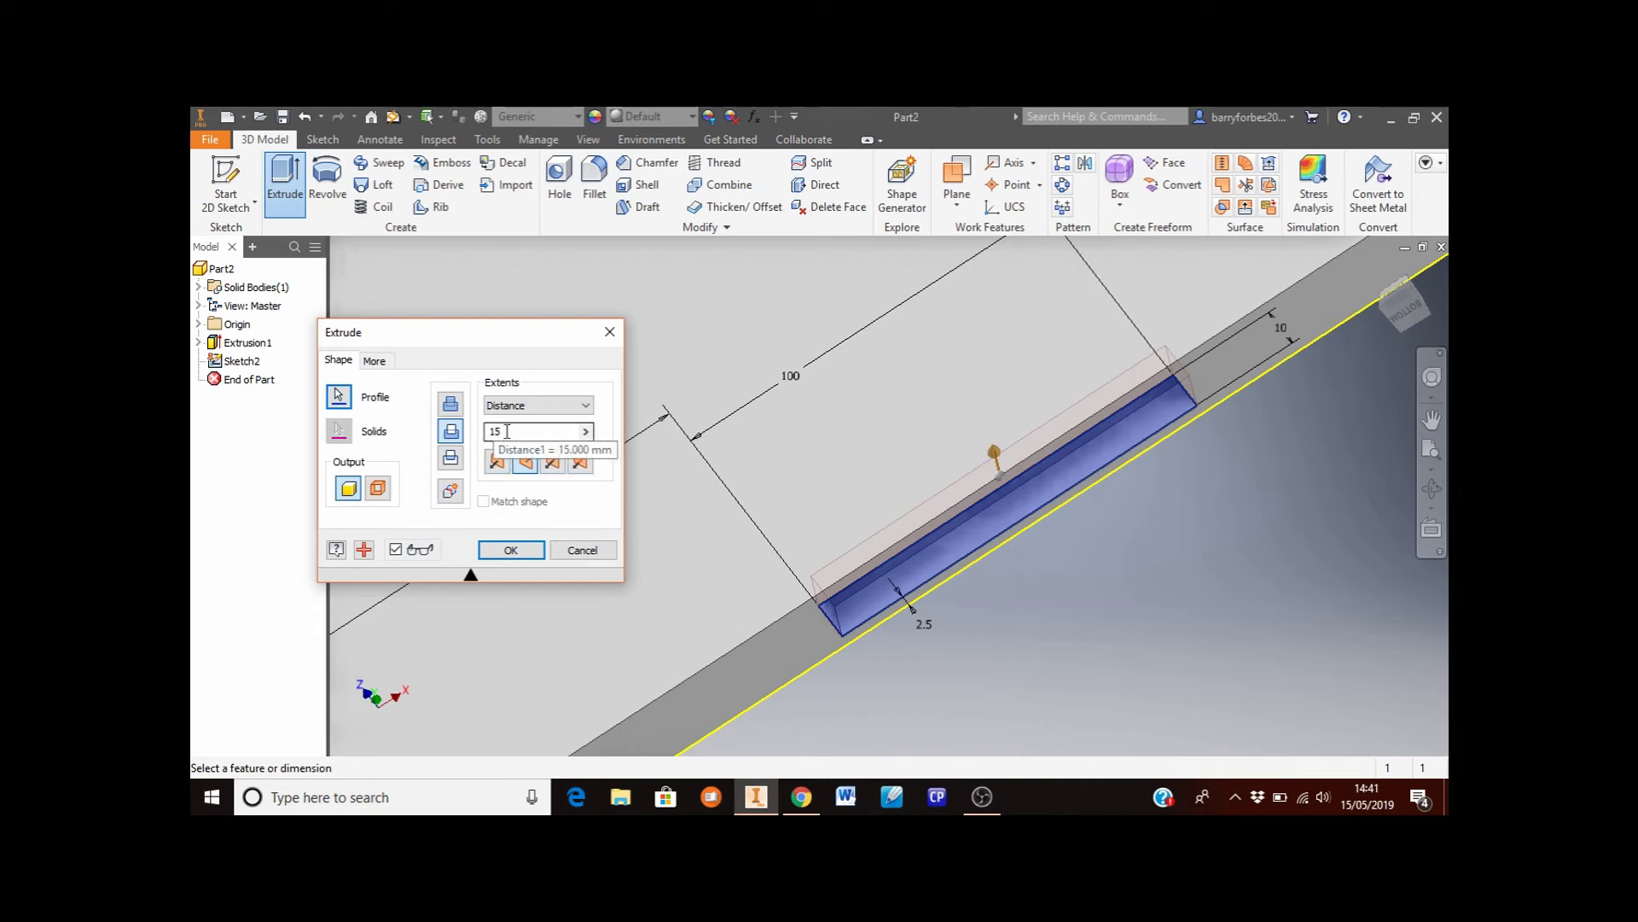
double_click(507, 431)
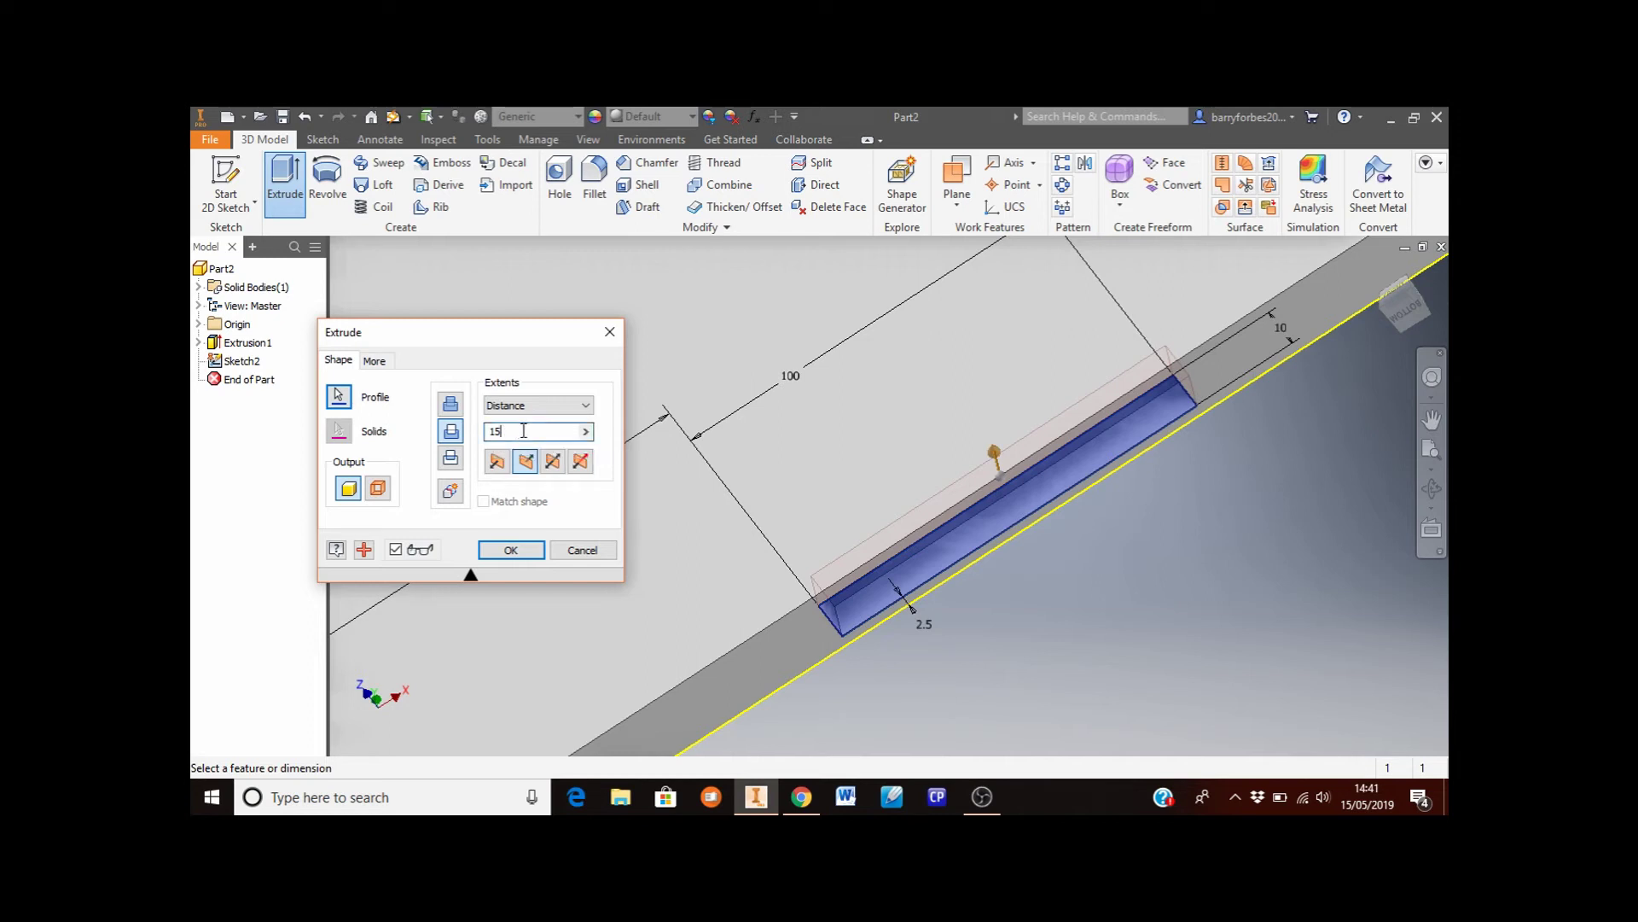
key("BackSpace")
type("5")
left_click(510, 550)
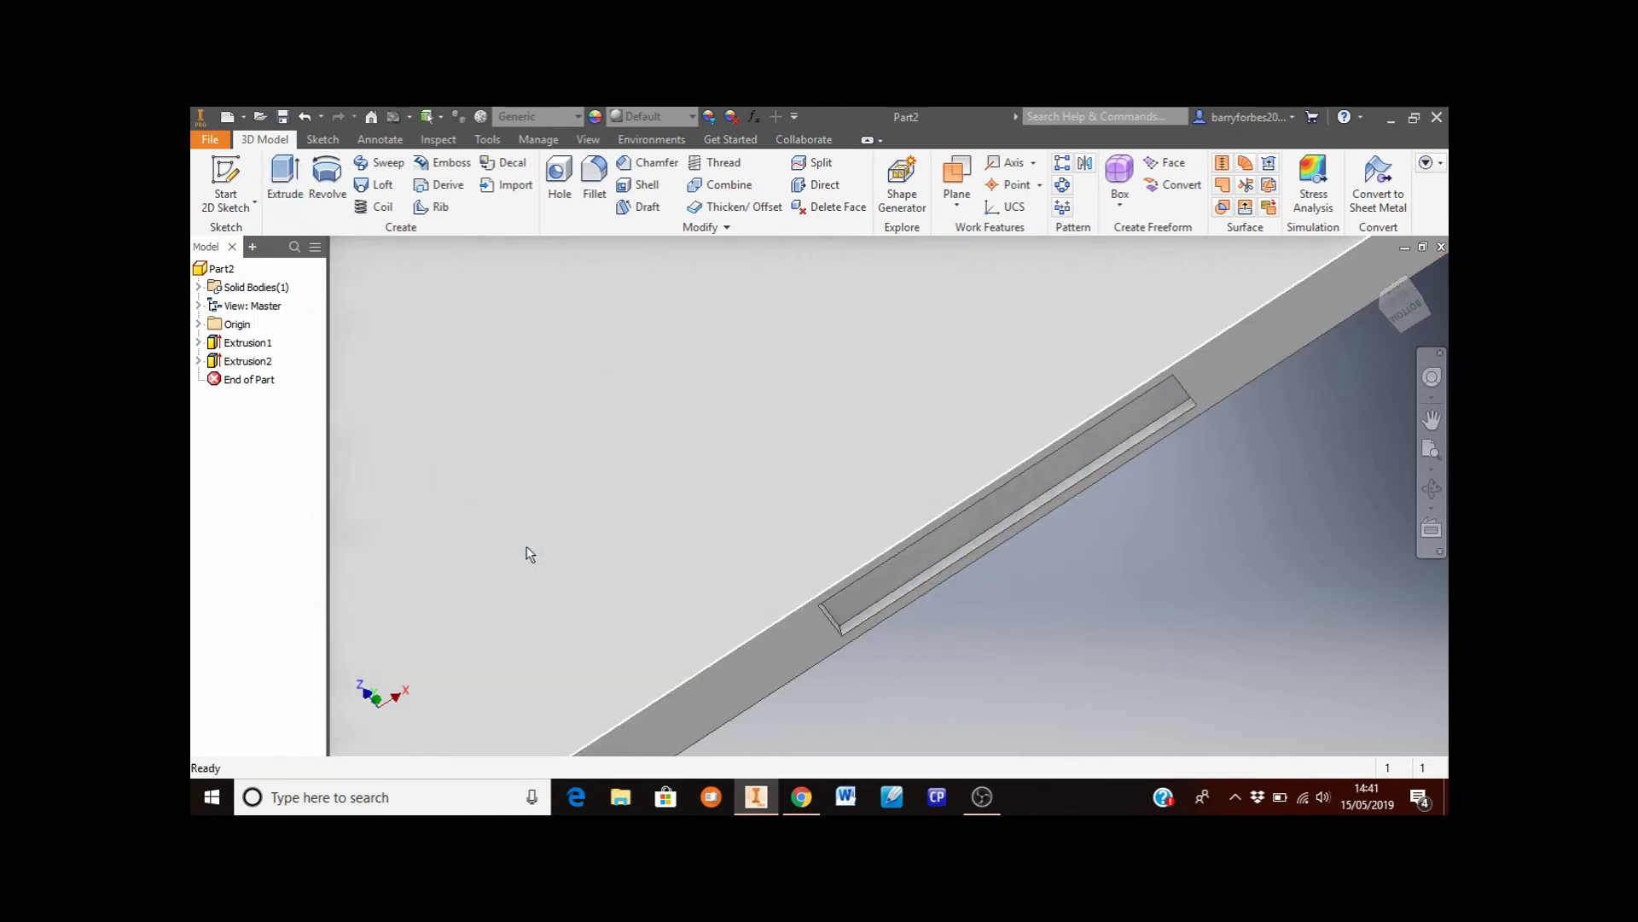
Start a new 2D sketch on the board's large front face and project the face's outline into it
key("F6")
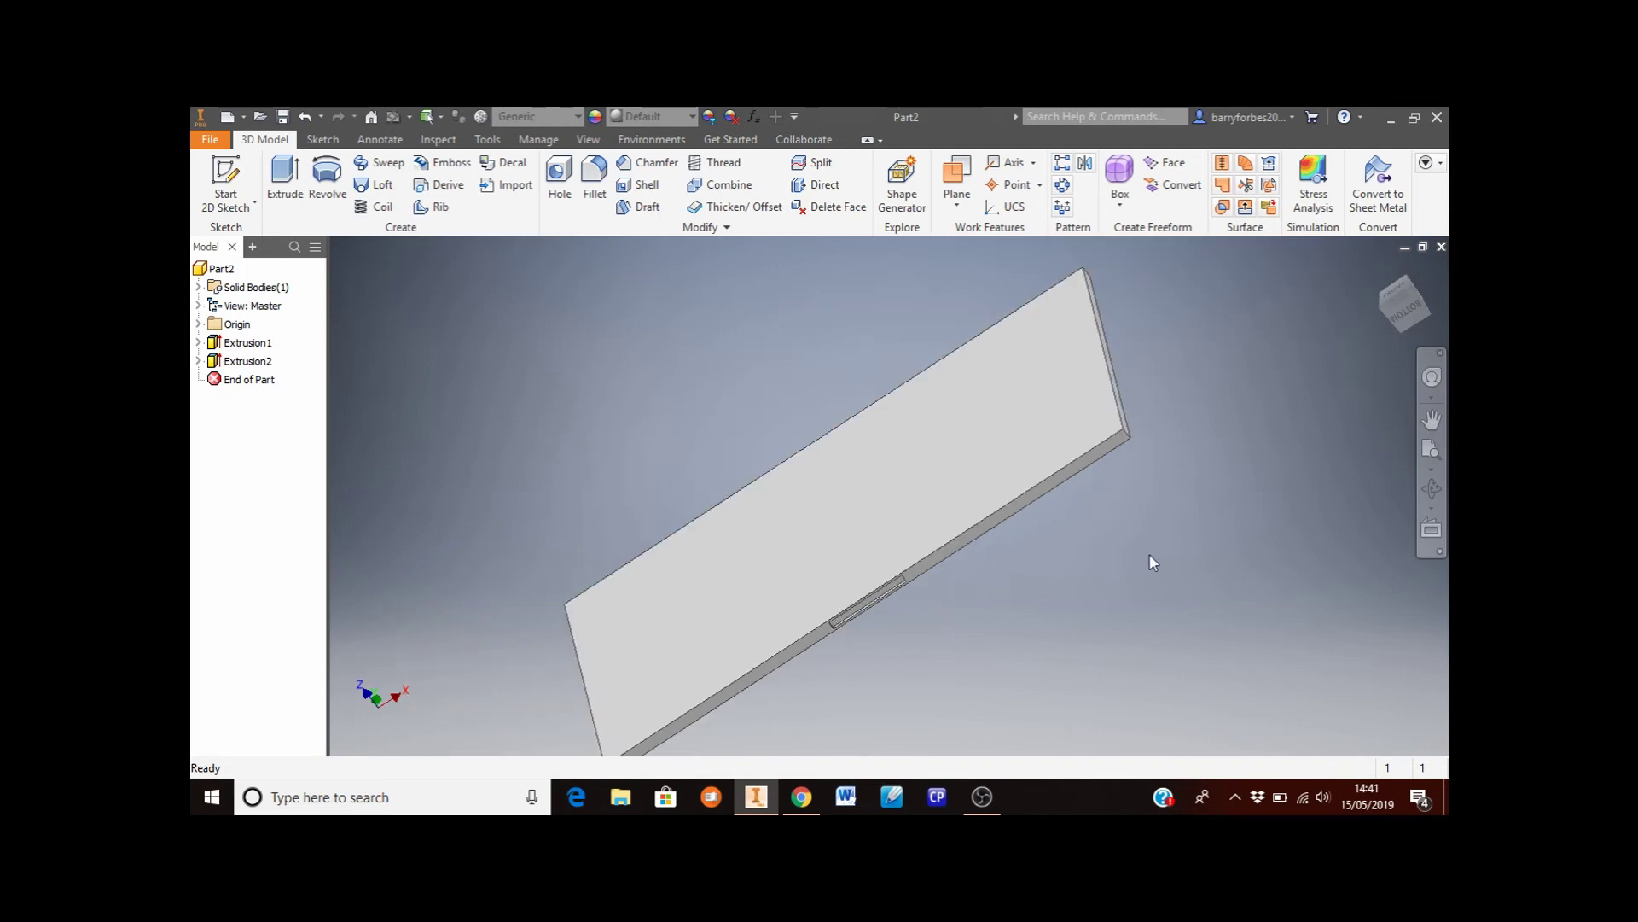
scroll(946, 495, "down", 3)
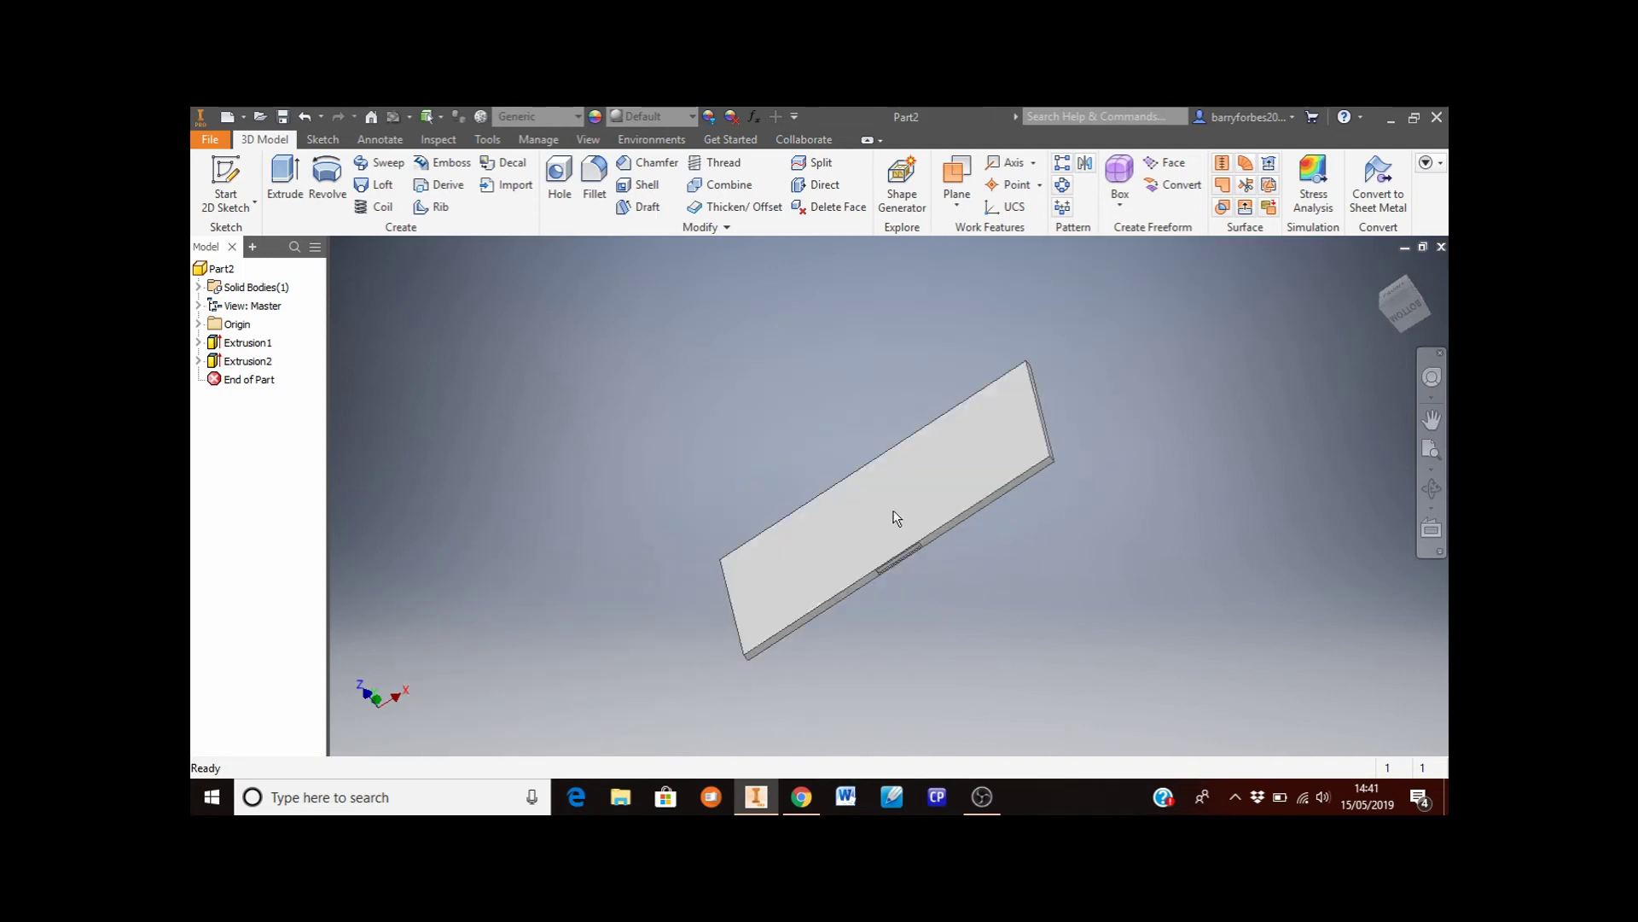
middle_click_drag(1146, 407, 1159, 485, "shift")
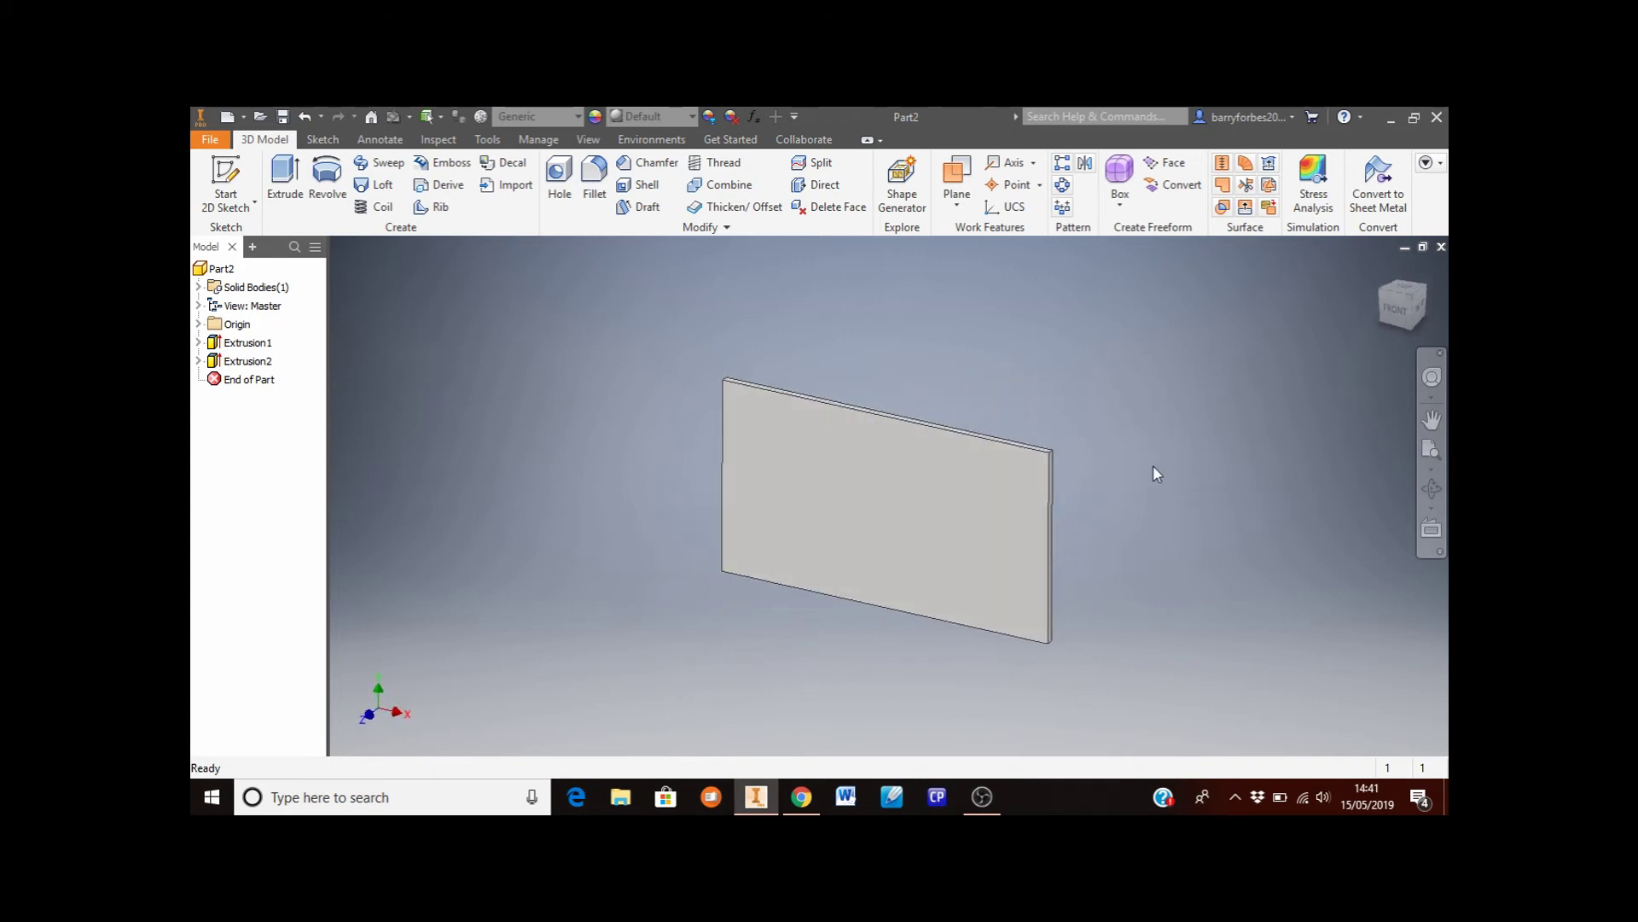
left_click(231, 174)
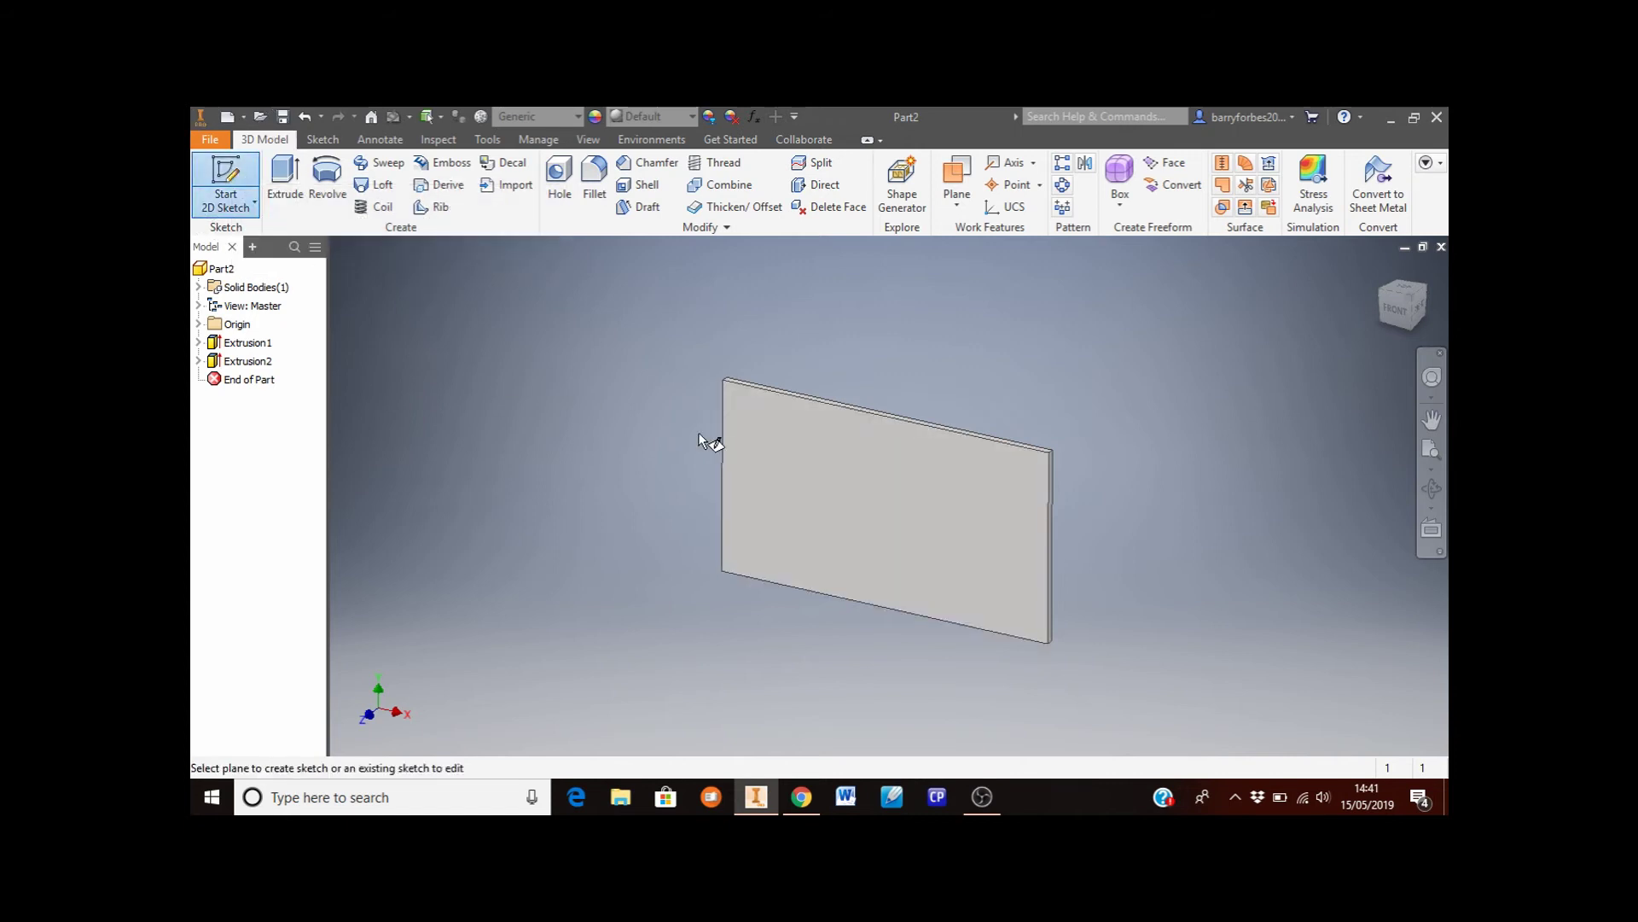
left_click(845, 462)
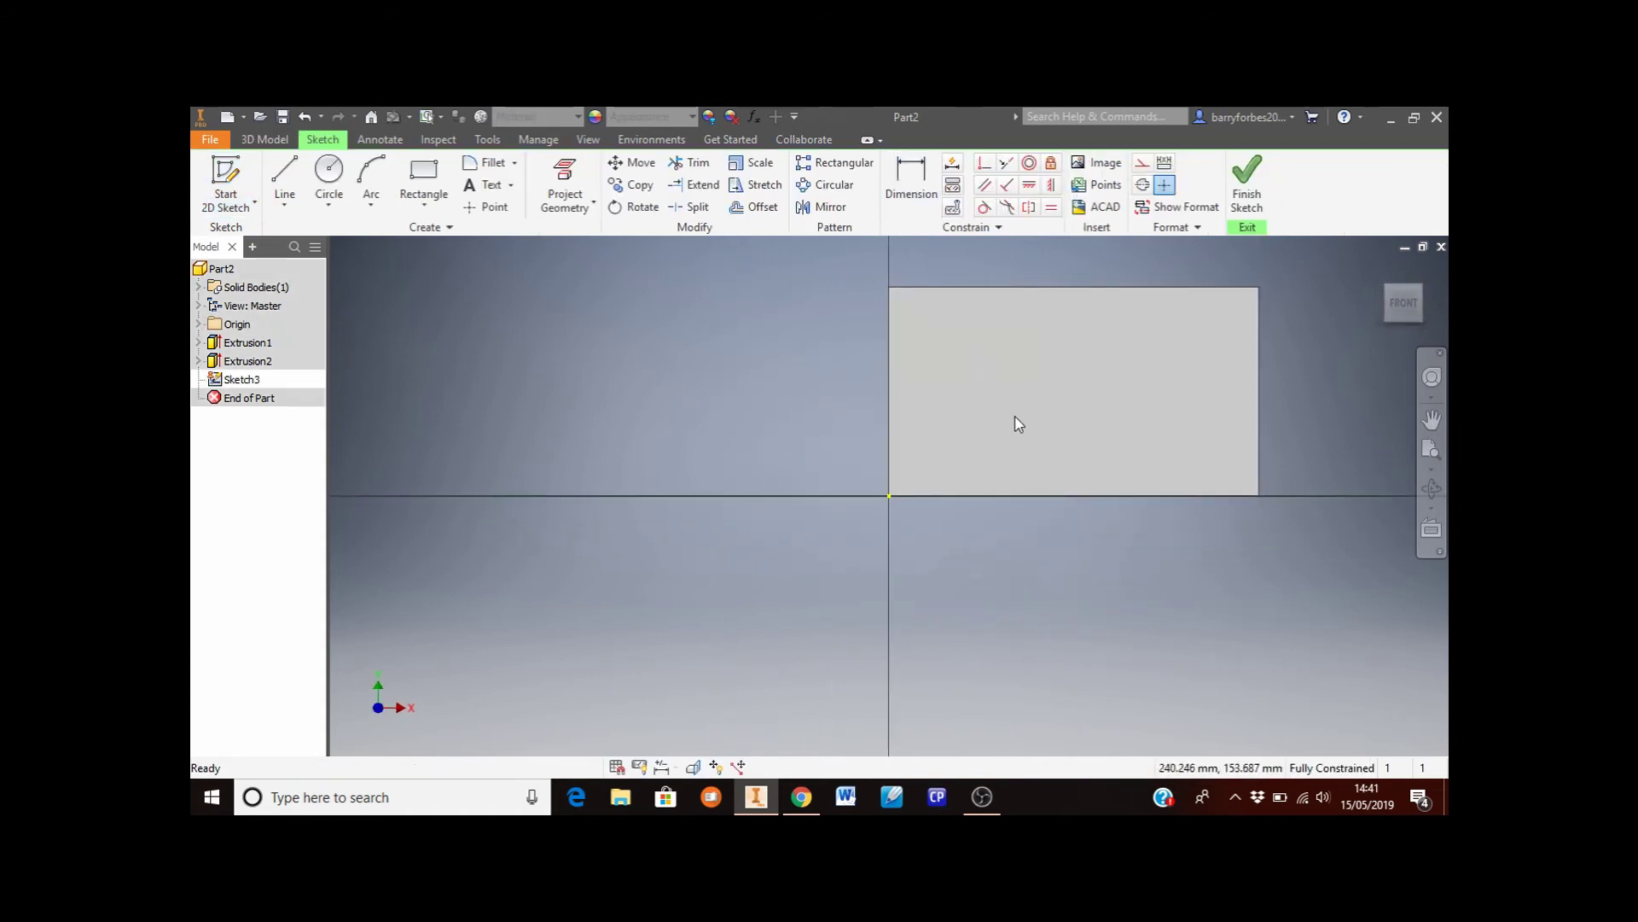
key("Home")
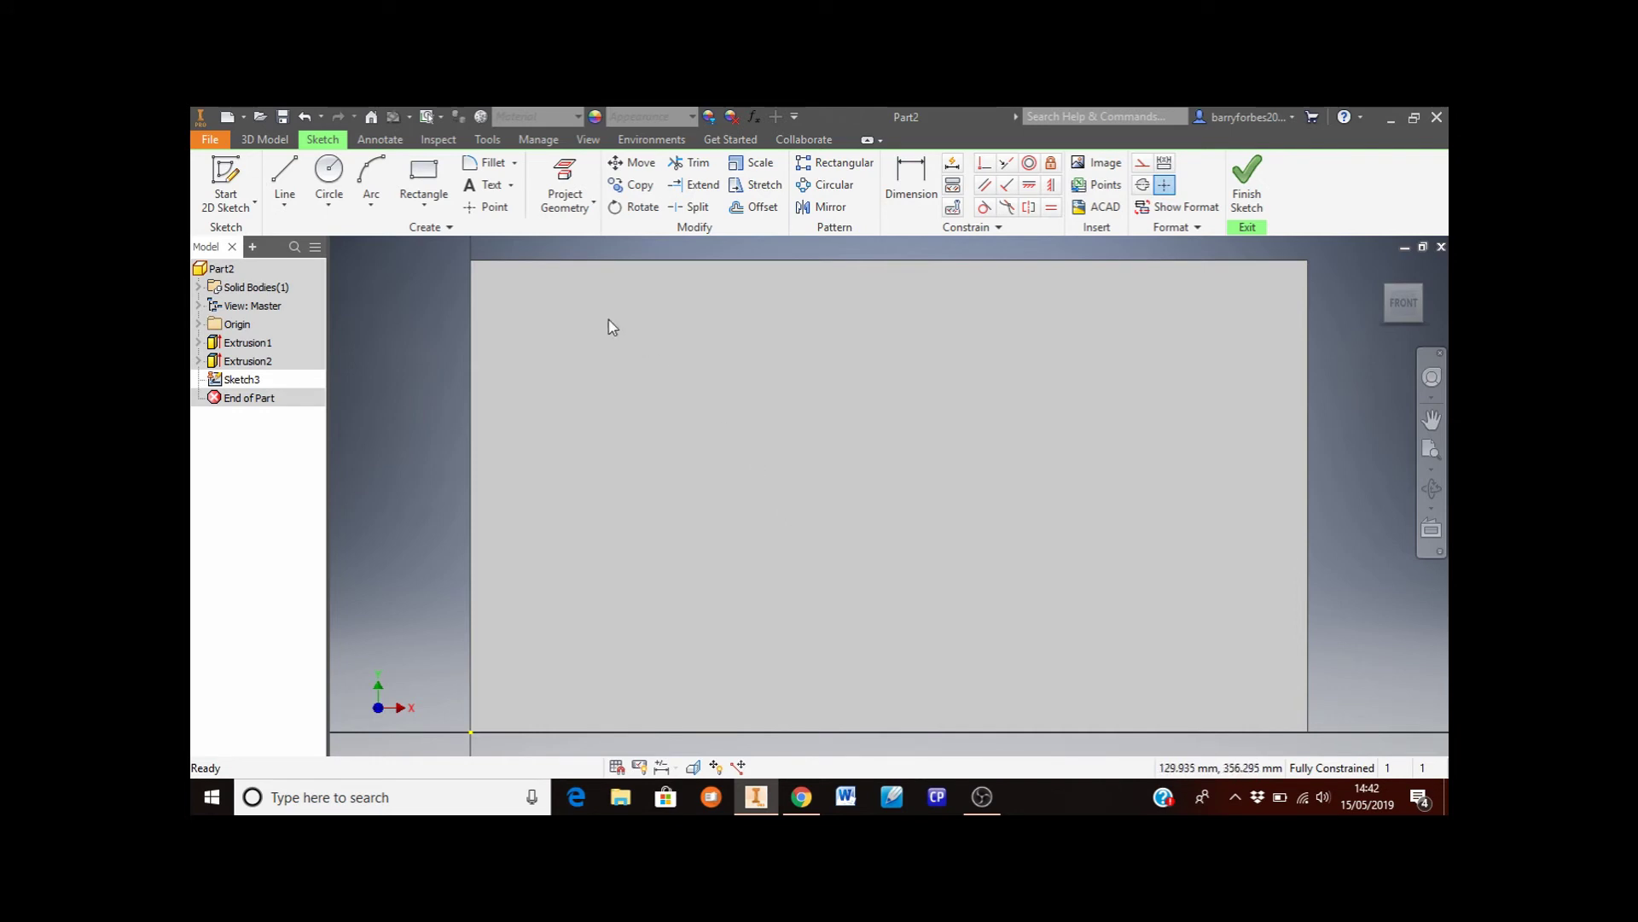
left_click(564, 174)
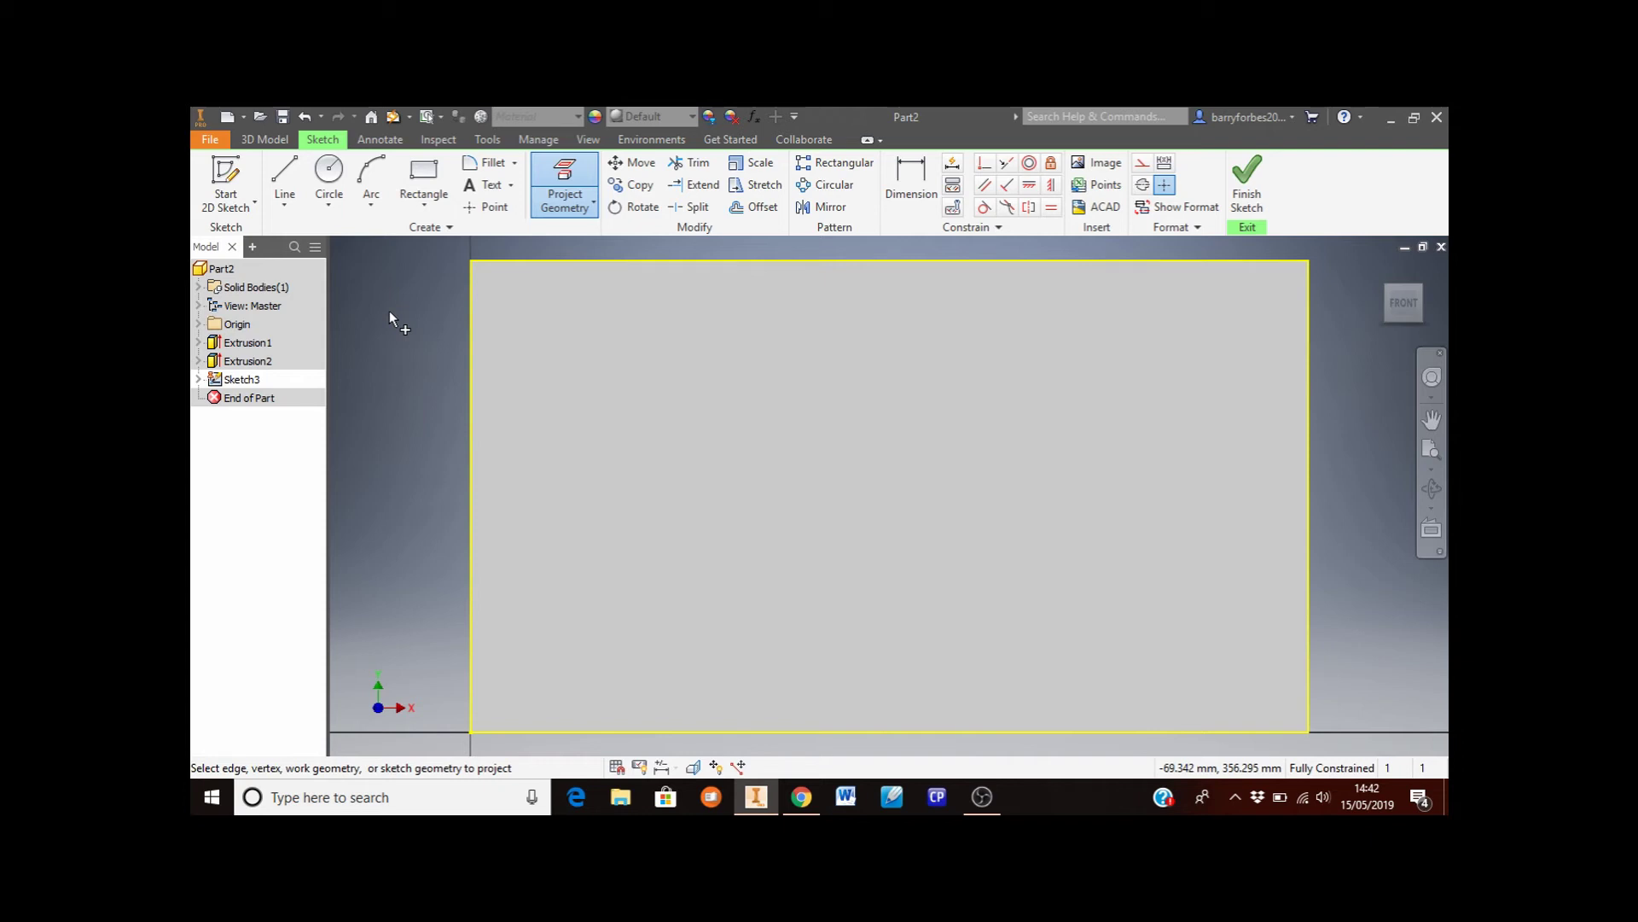
Offset the projected board outline 30 mm inward and finish the sketch
left_click(755, 213)
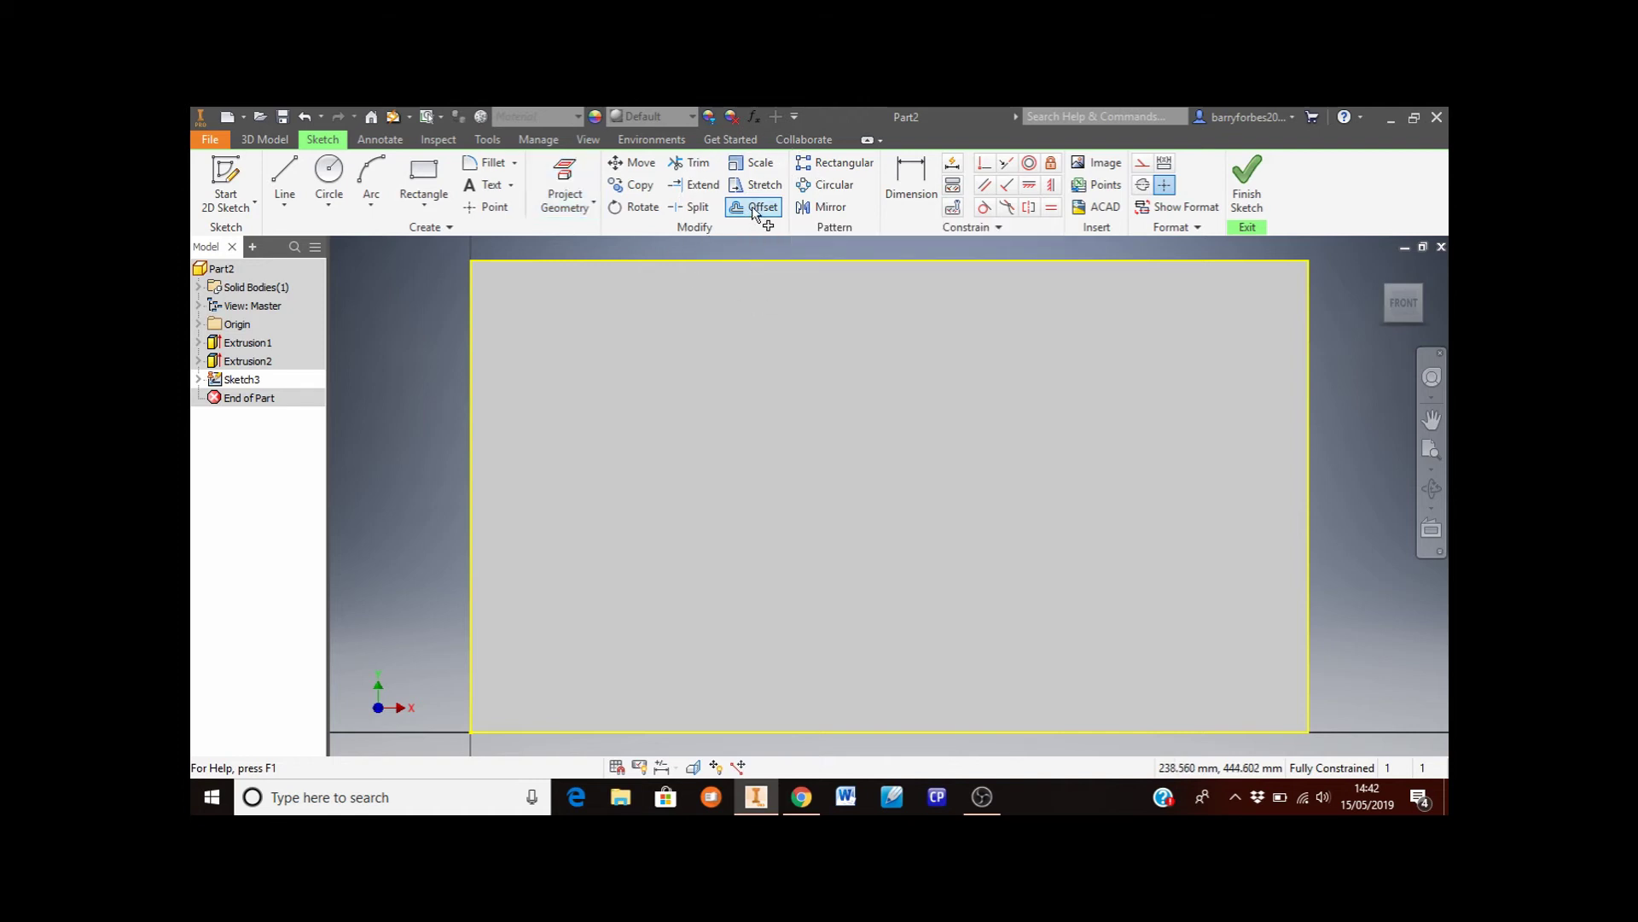
left_click(525, 263)
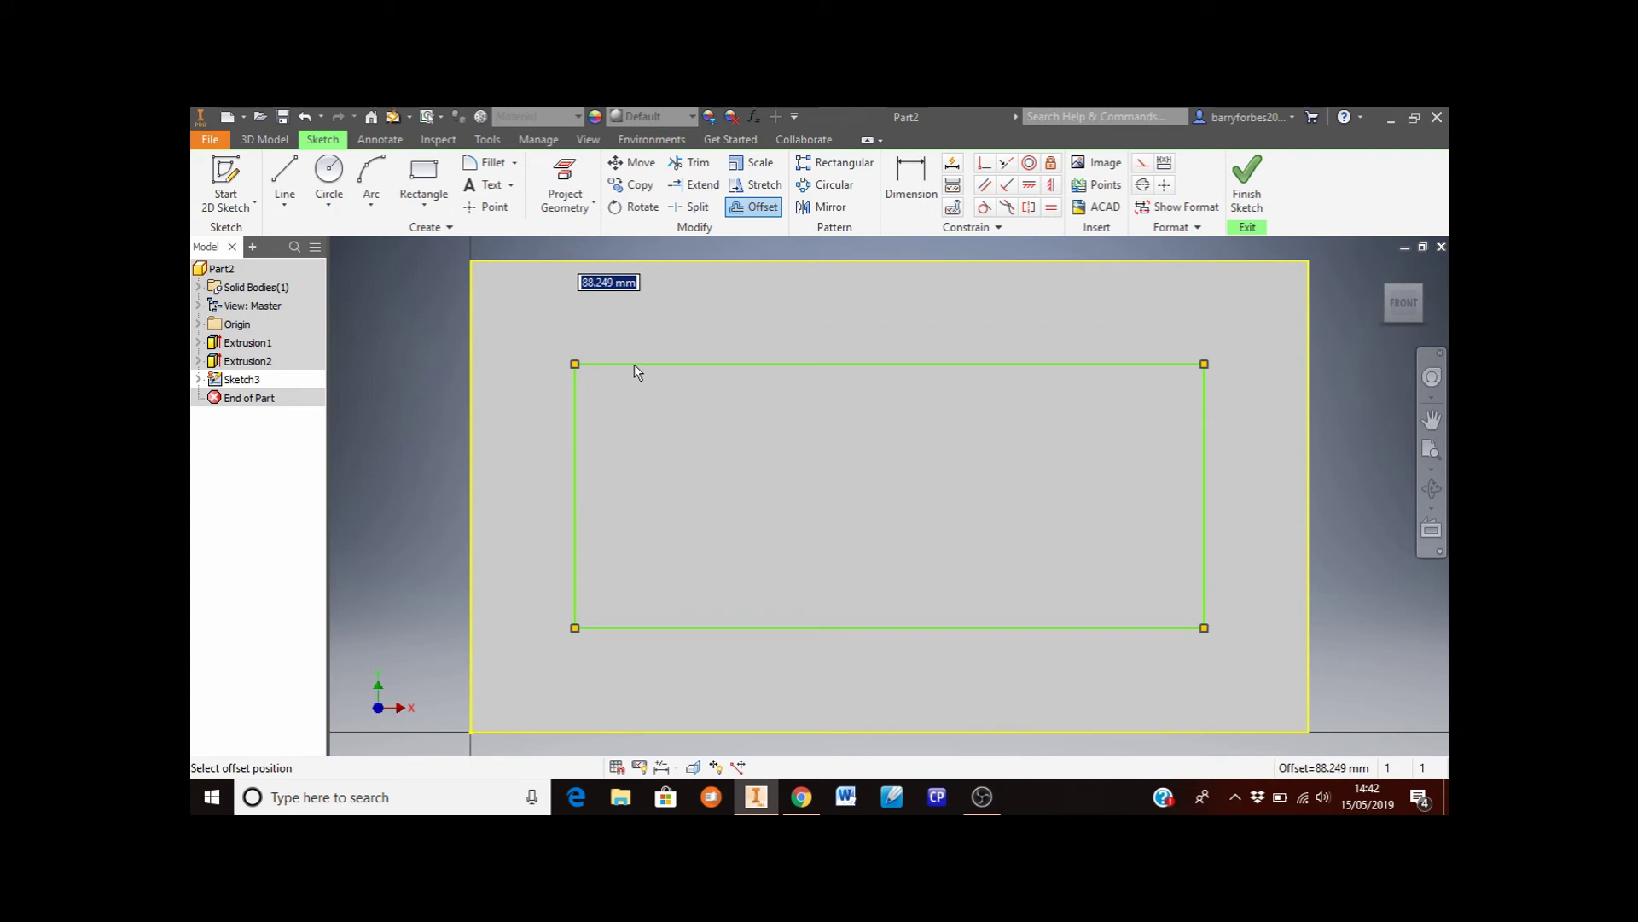
type("30")
key("Return")
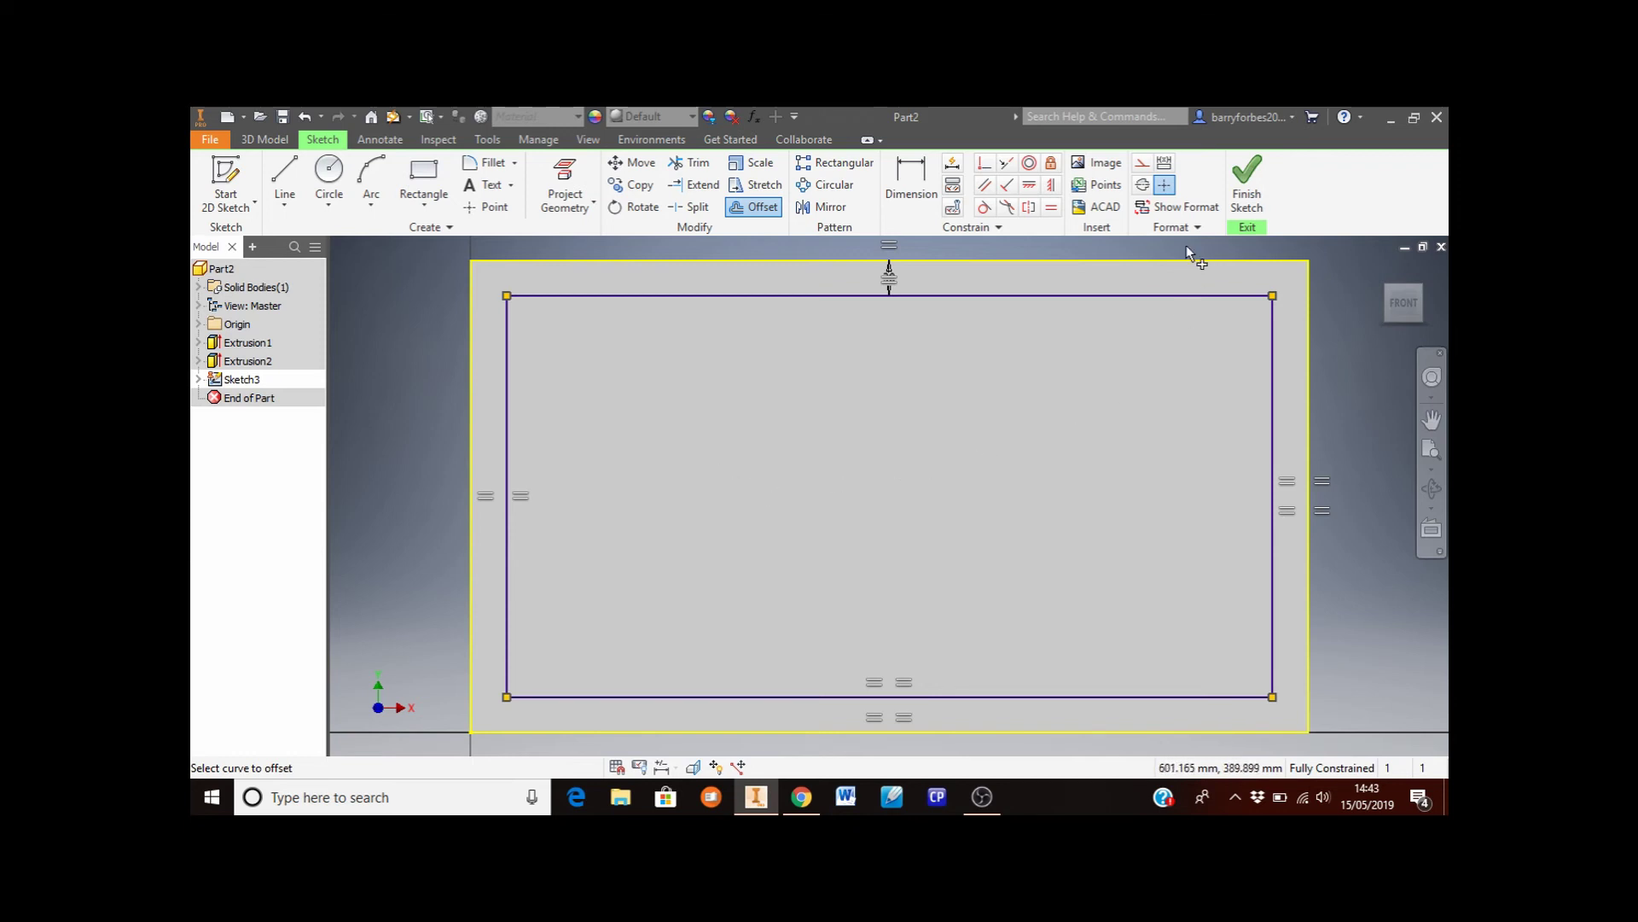
left_click(1257, 187)
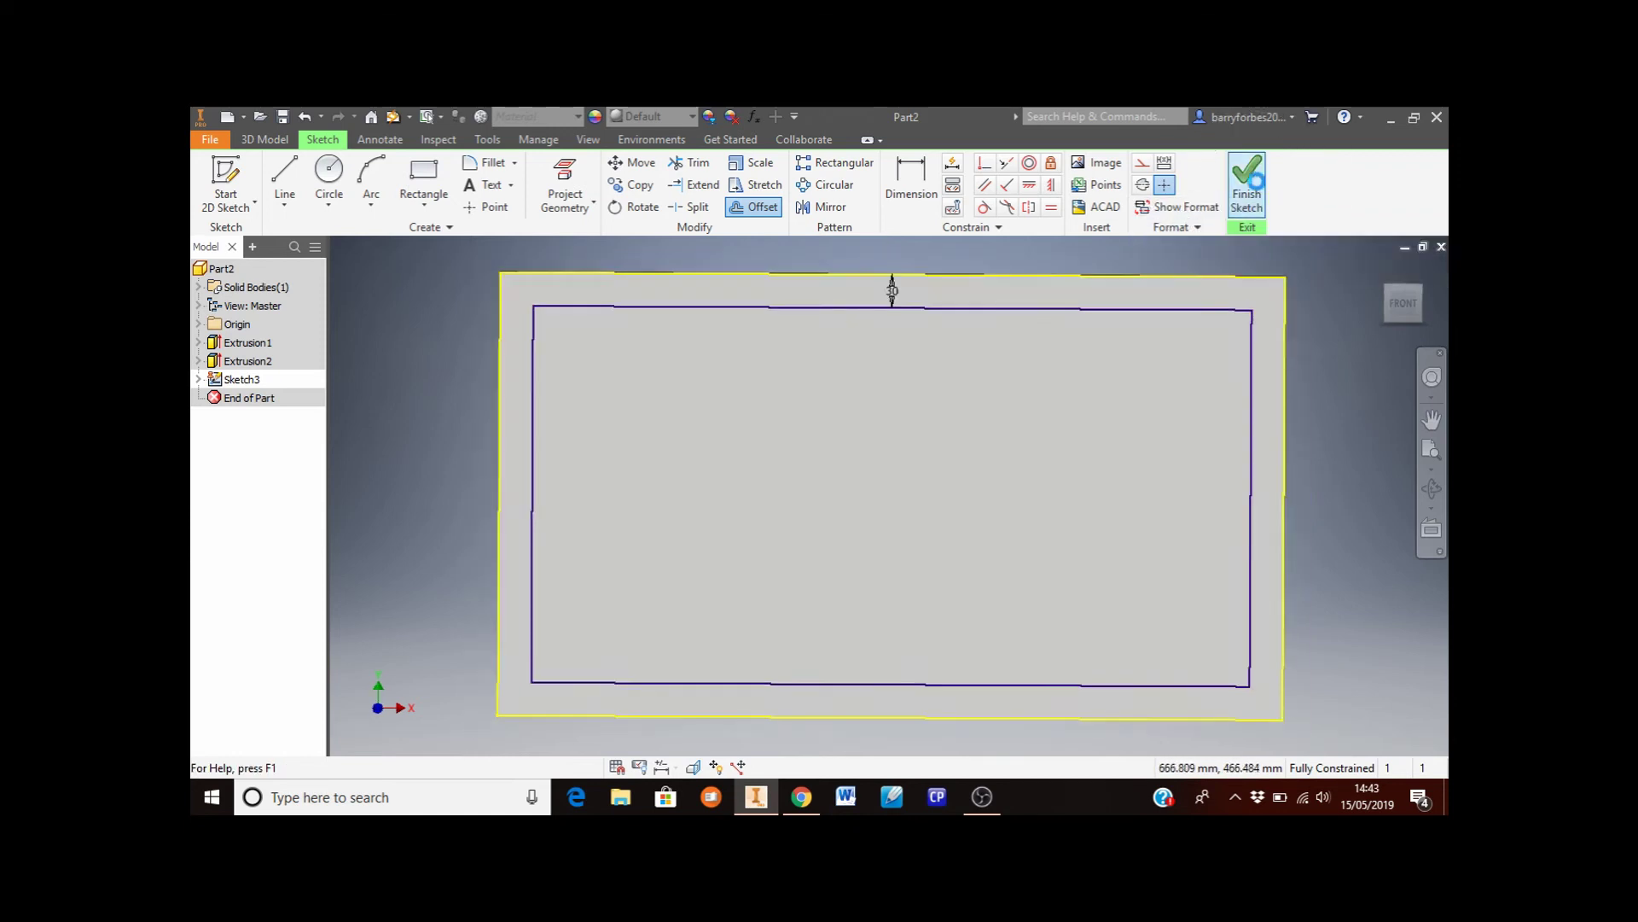
Extrude the 30 mm inset rectangle as a cut 5 mm deep into the board's front face
scroll(884, 505, "down", 3)
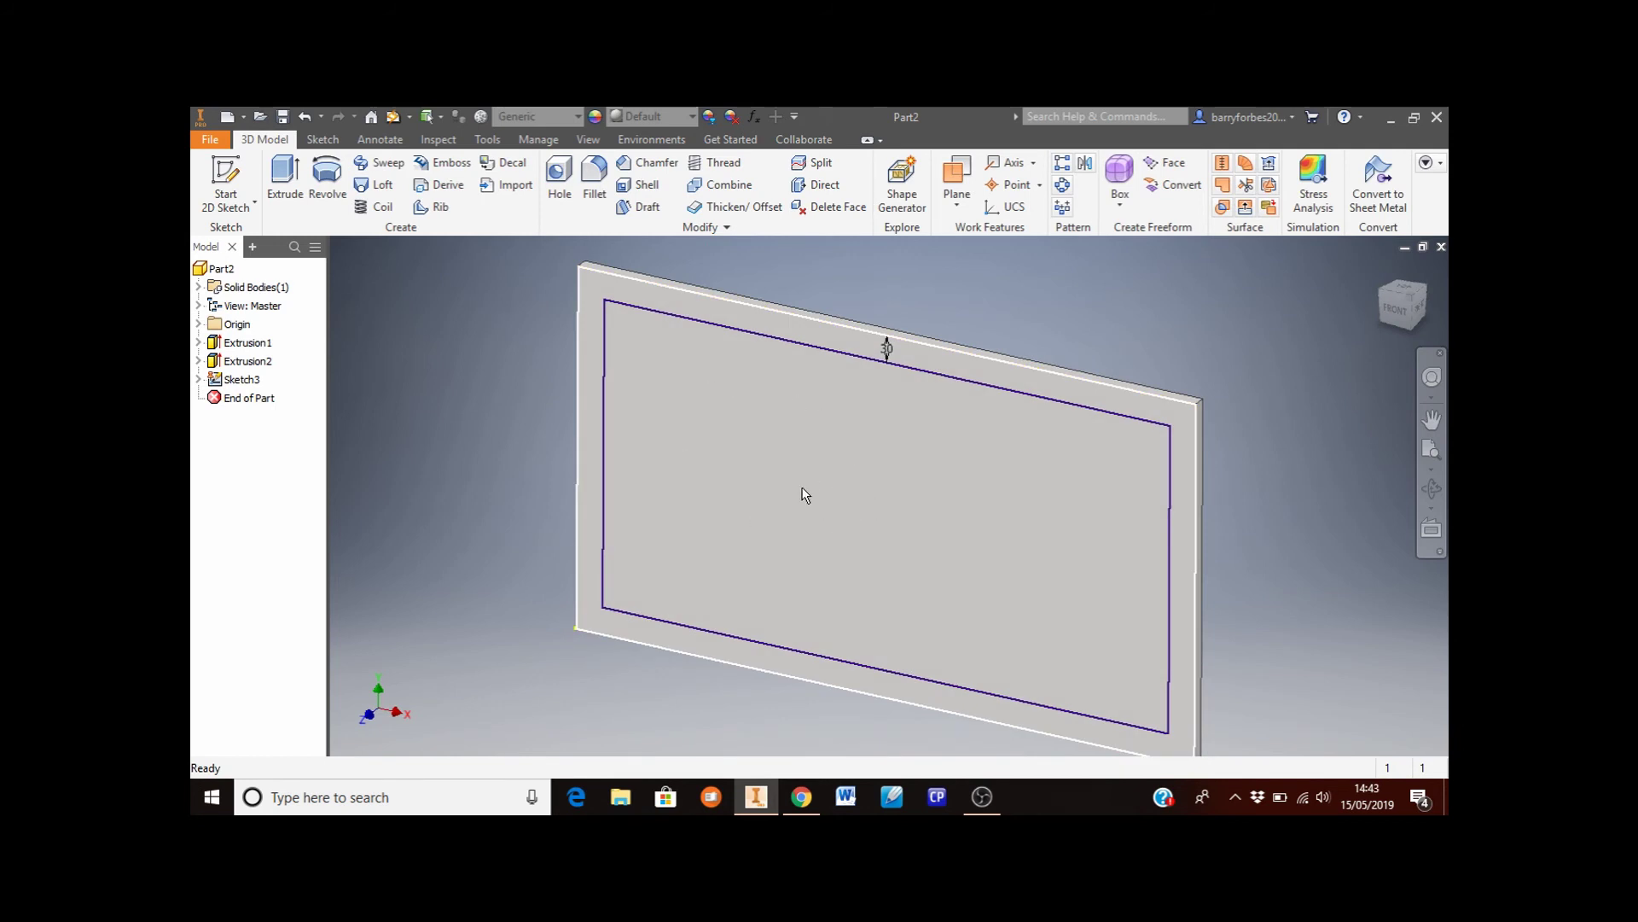
mouse_move(802, 493)
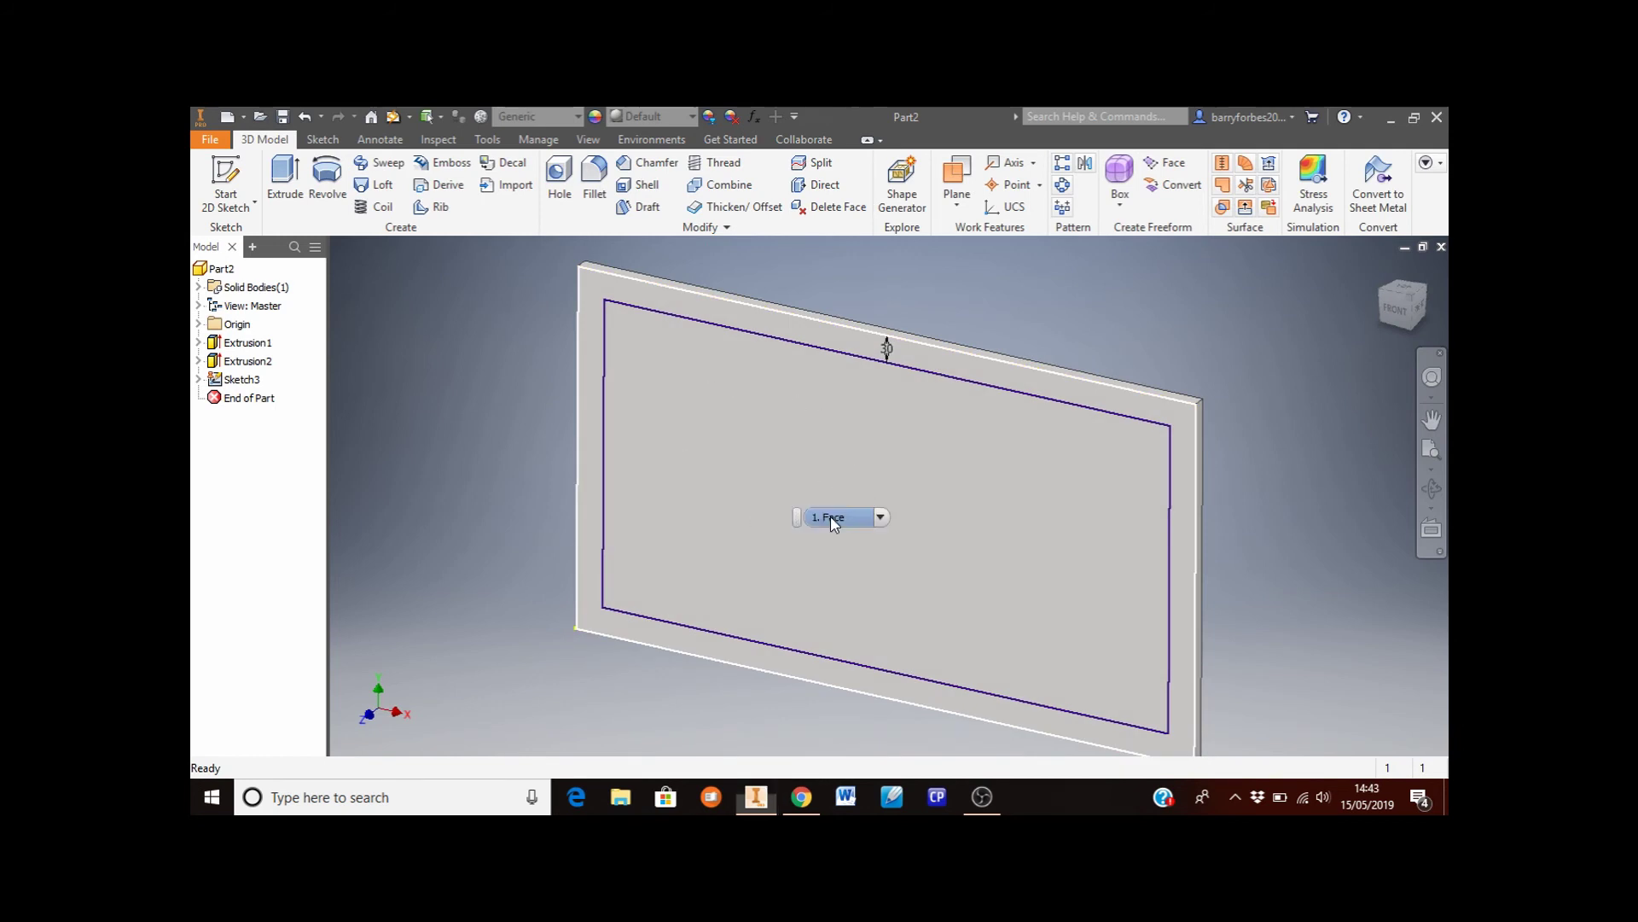
left_click(774, 458)
left_click(288, 193)
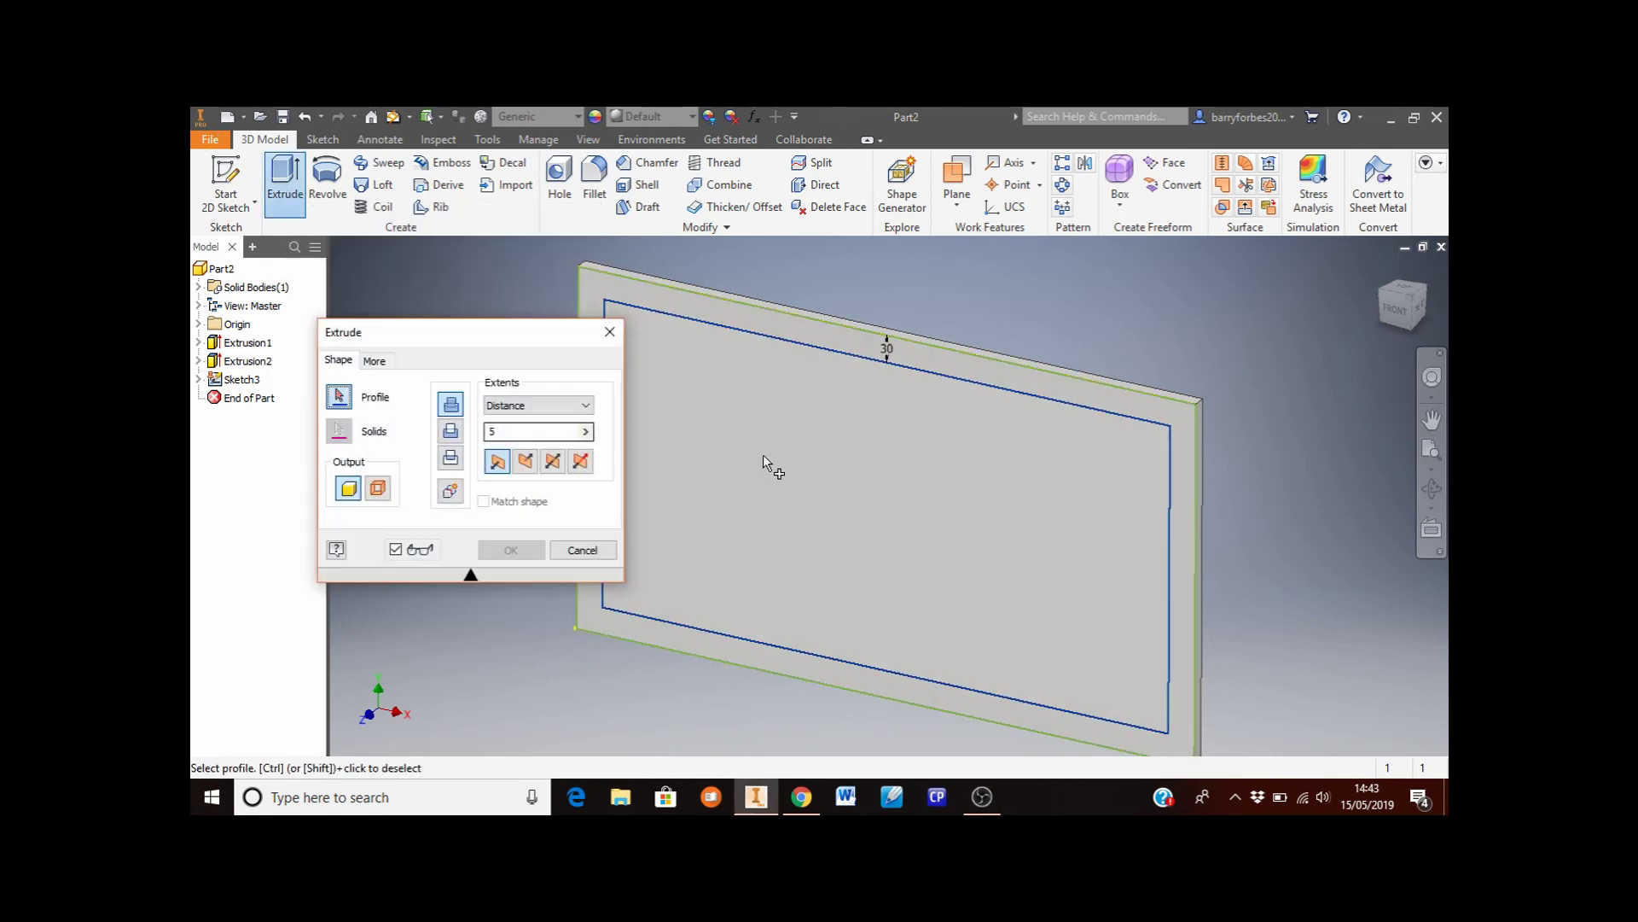
left_click(893, 482)
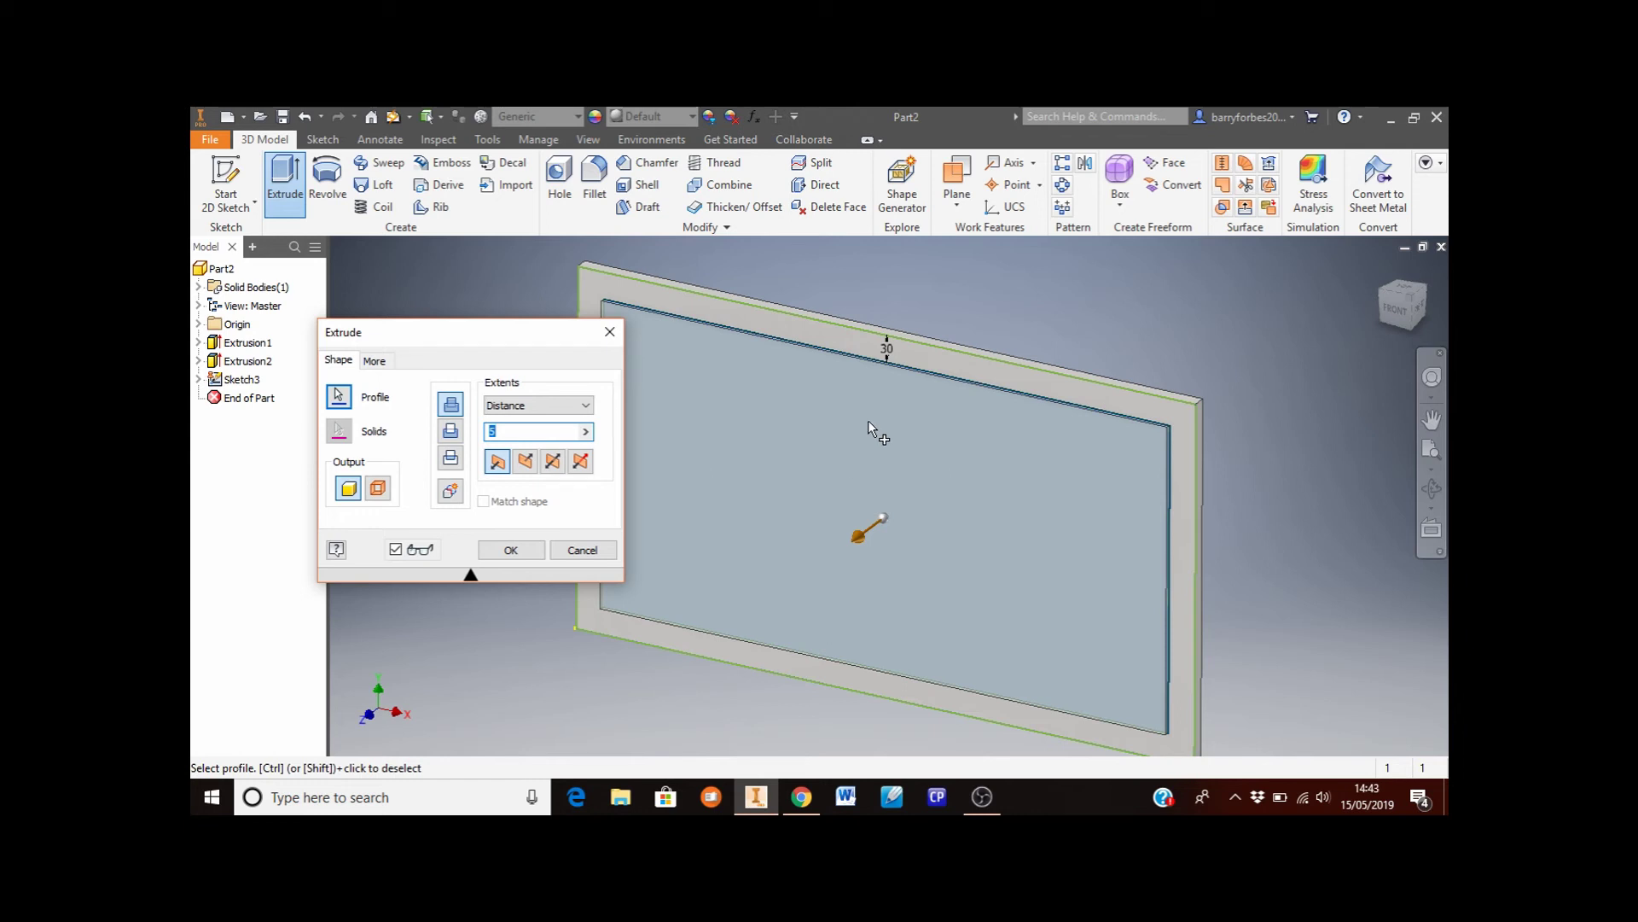
left_click(526, 462)
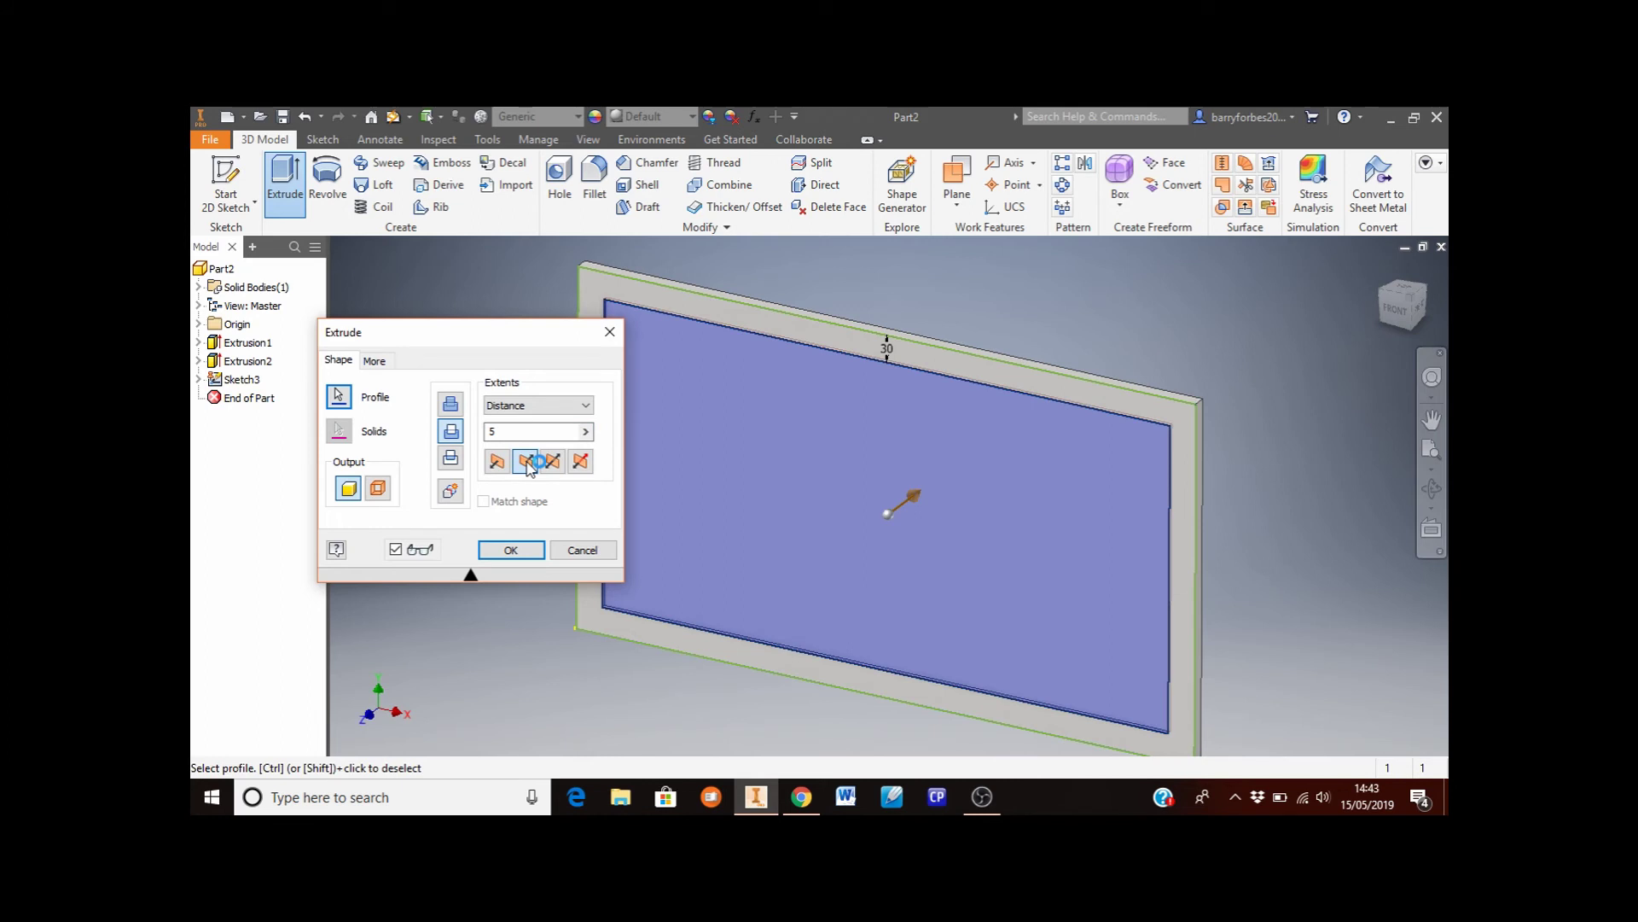
left_click(495, 431)
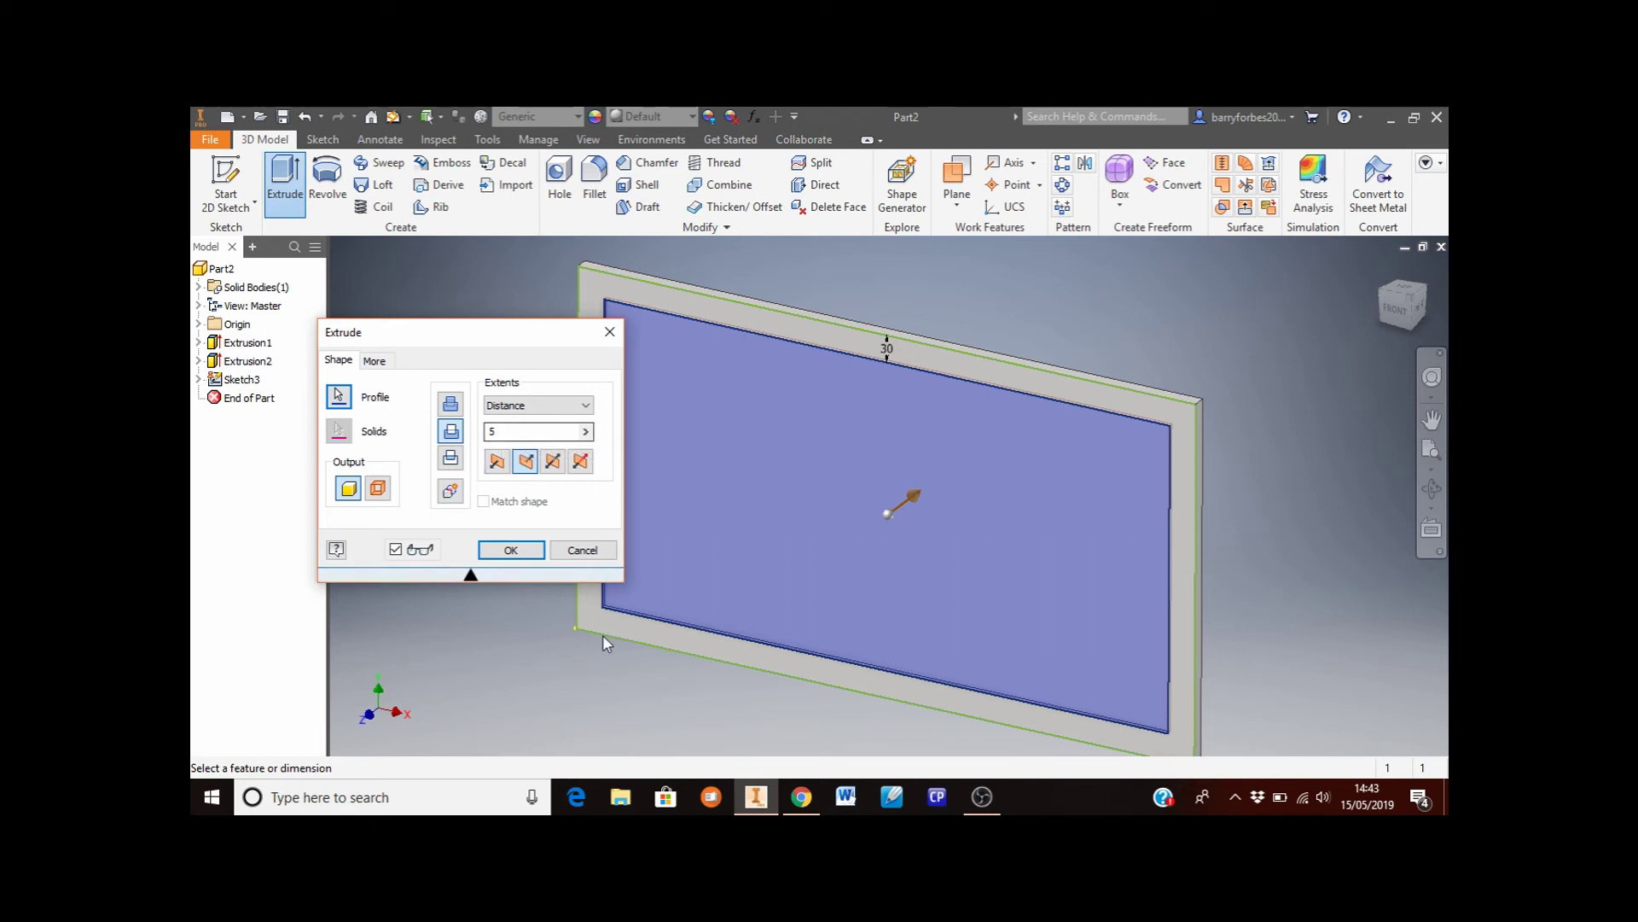
left_click(529, 555)
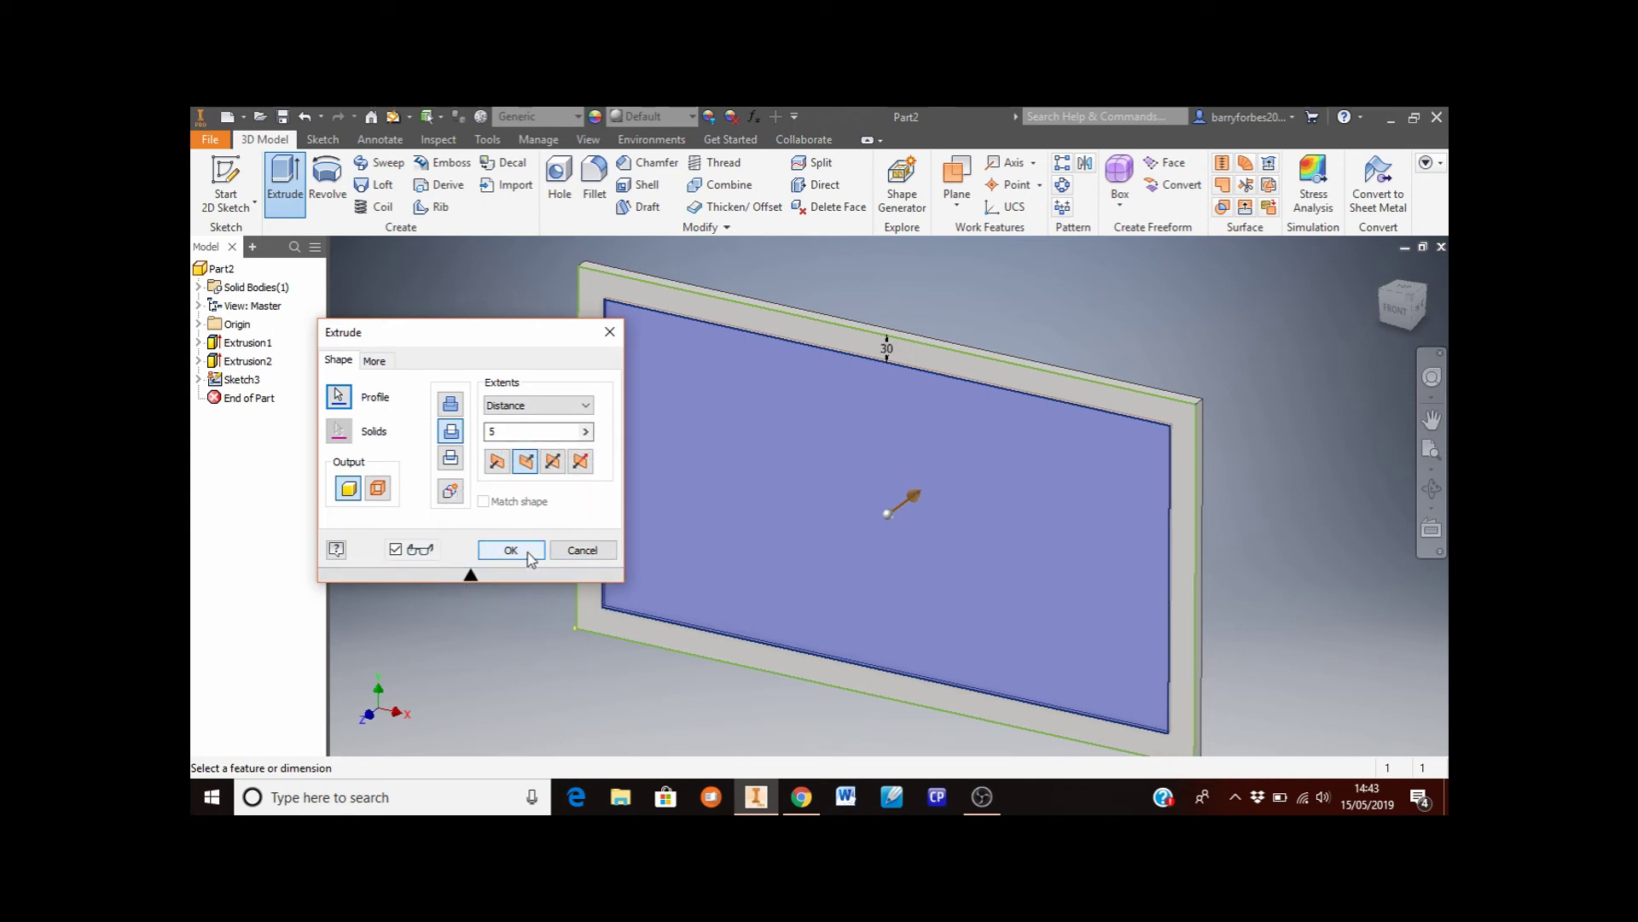
left_click(530, 555)
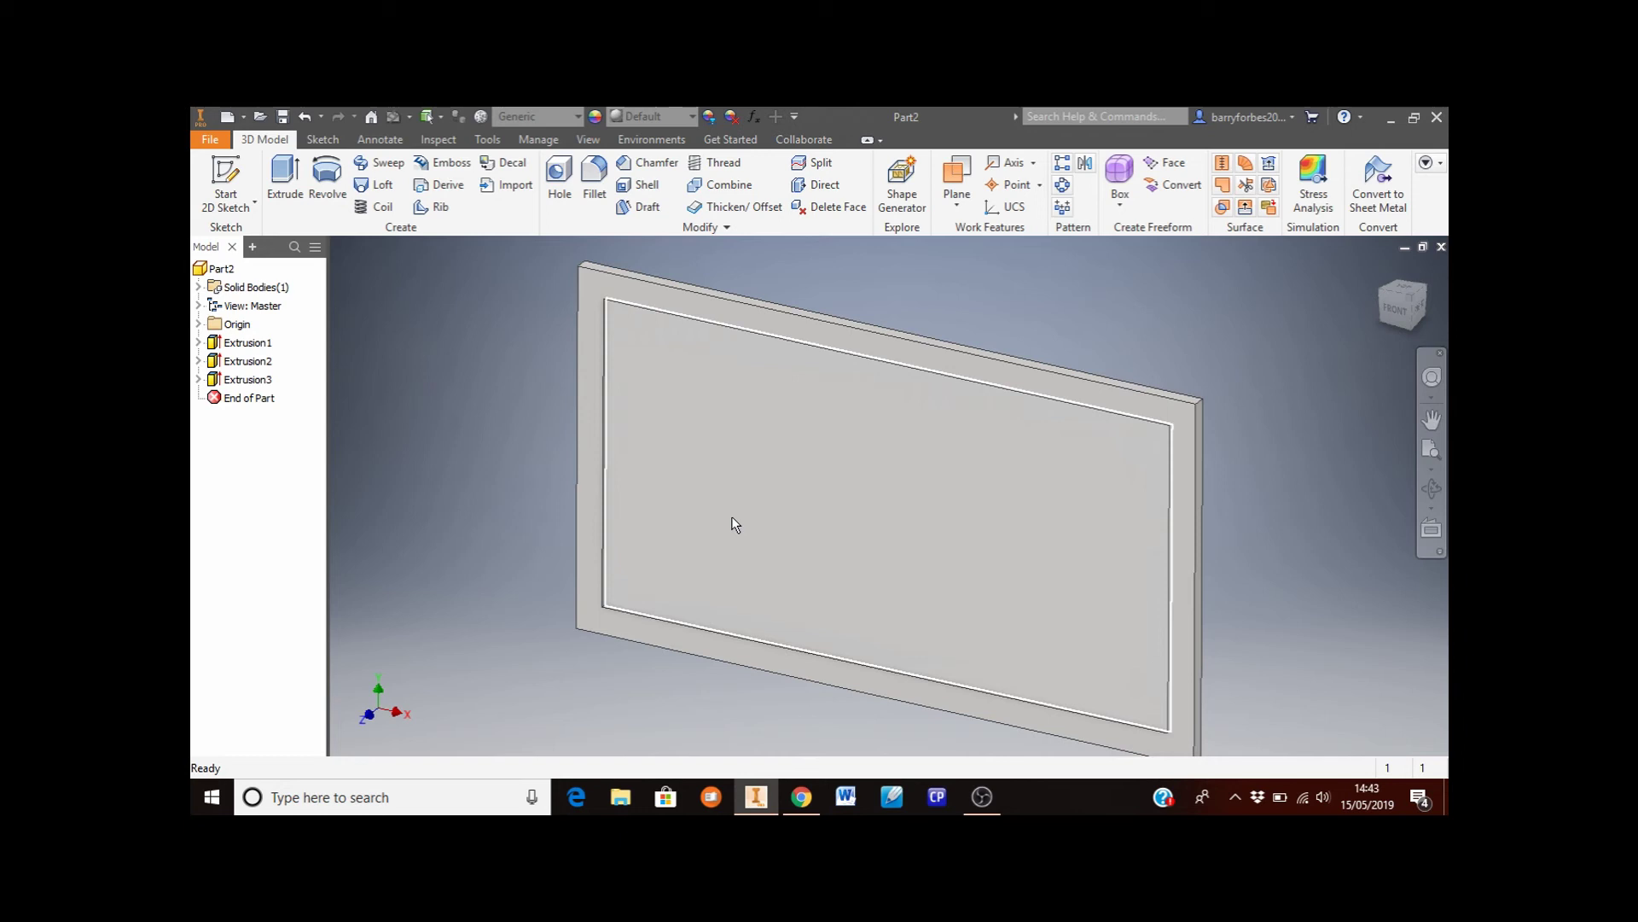
Switch to Chrome and search Google Images for "match of the day"
mouse_move(761, 546)
mouse_move(918, 601)
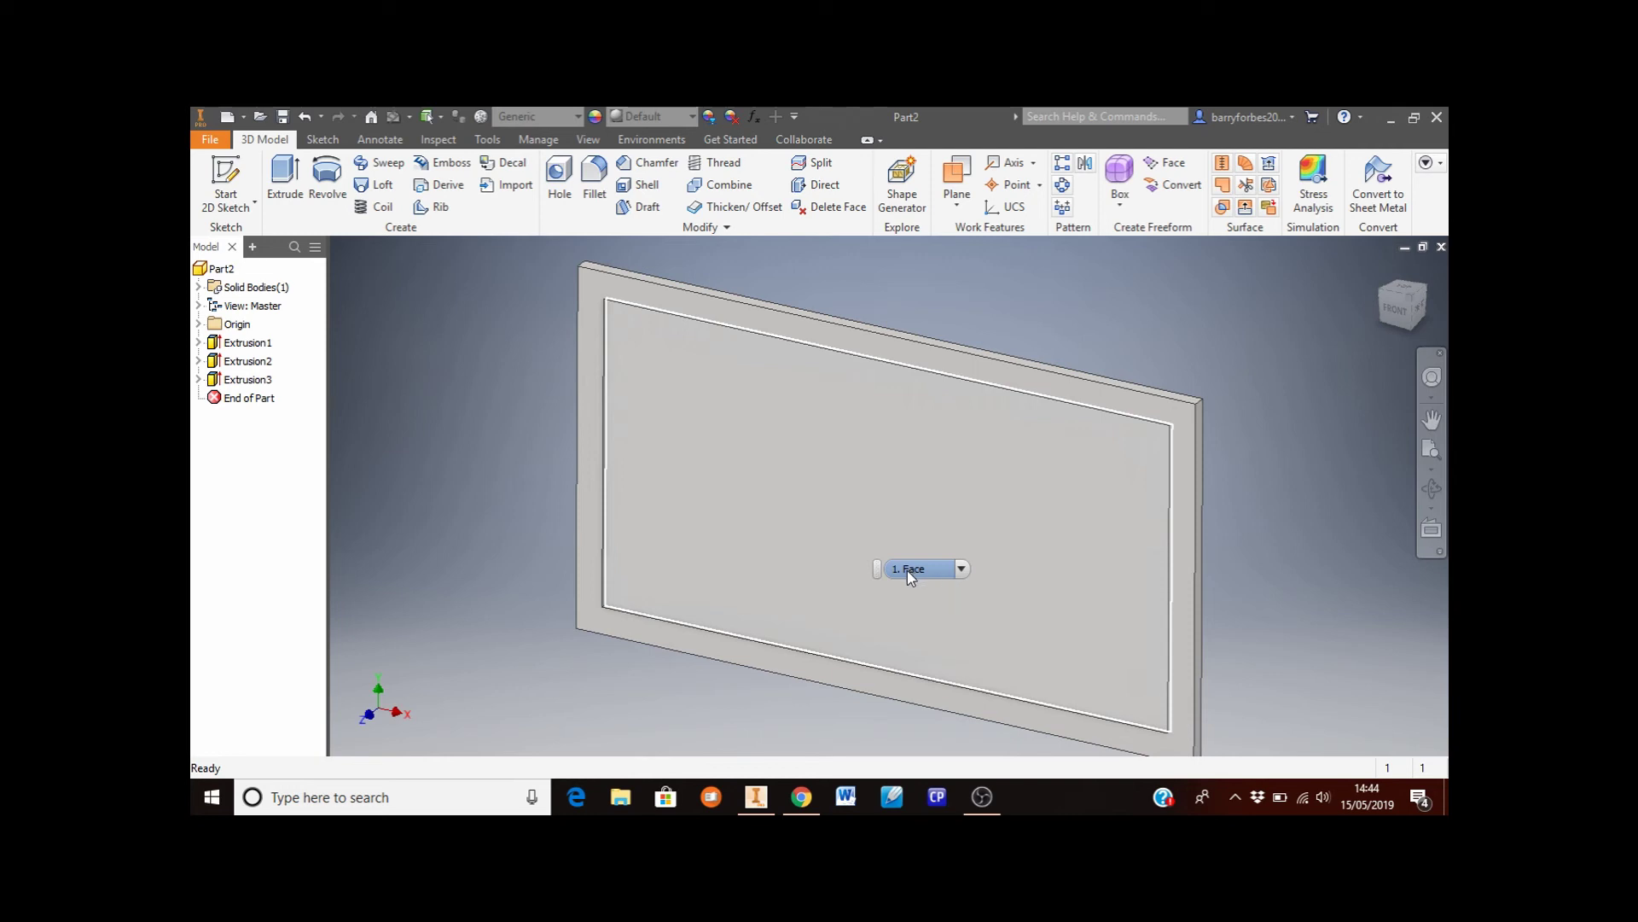
left_click(802, 804)
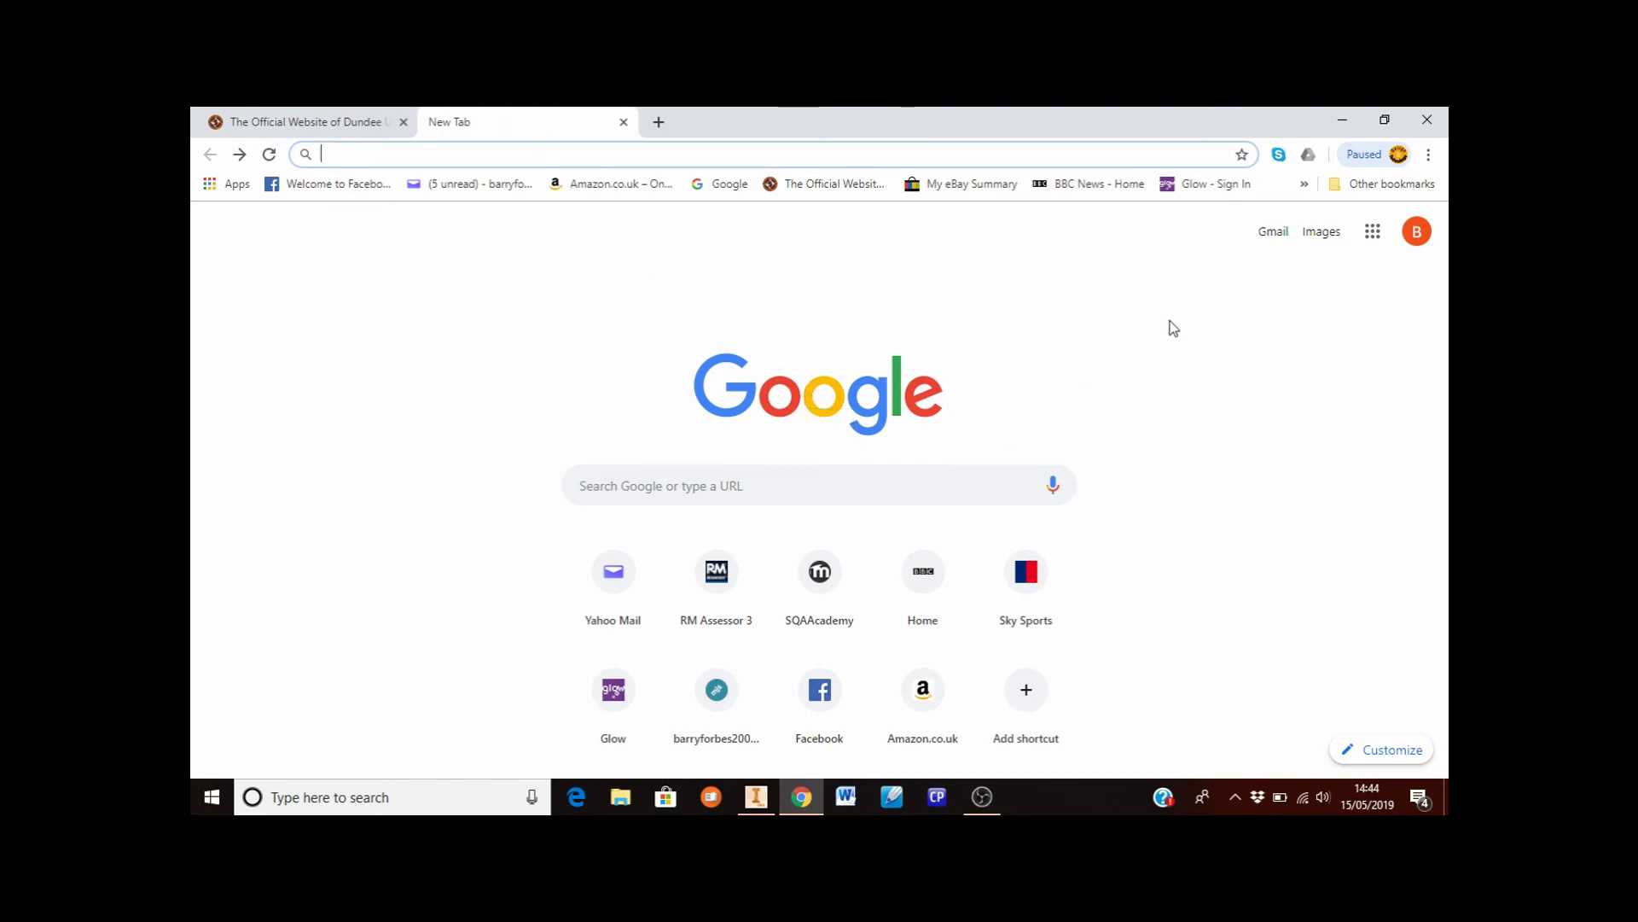
left_click(1320, 234)
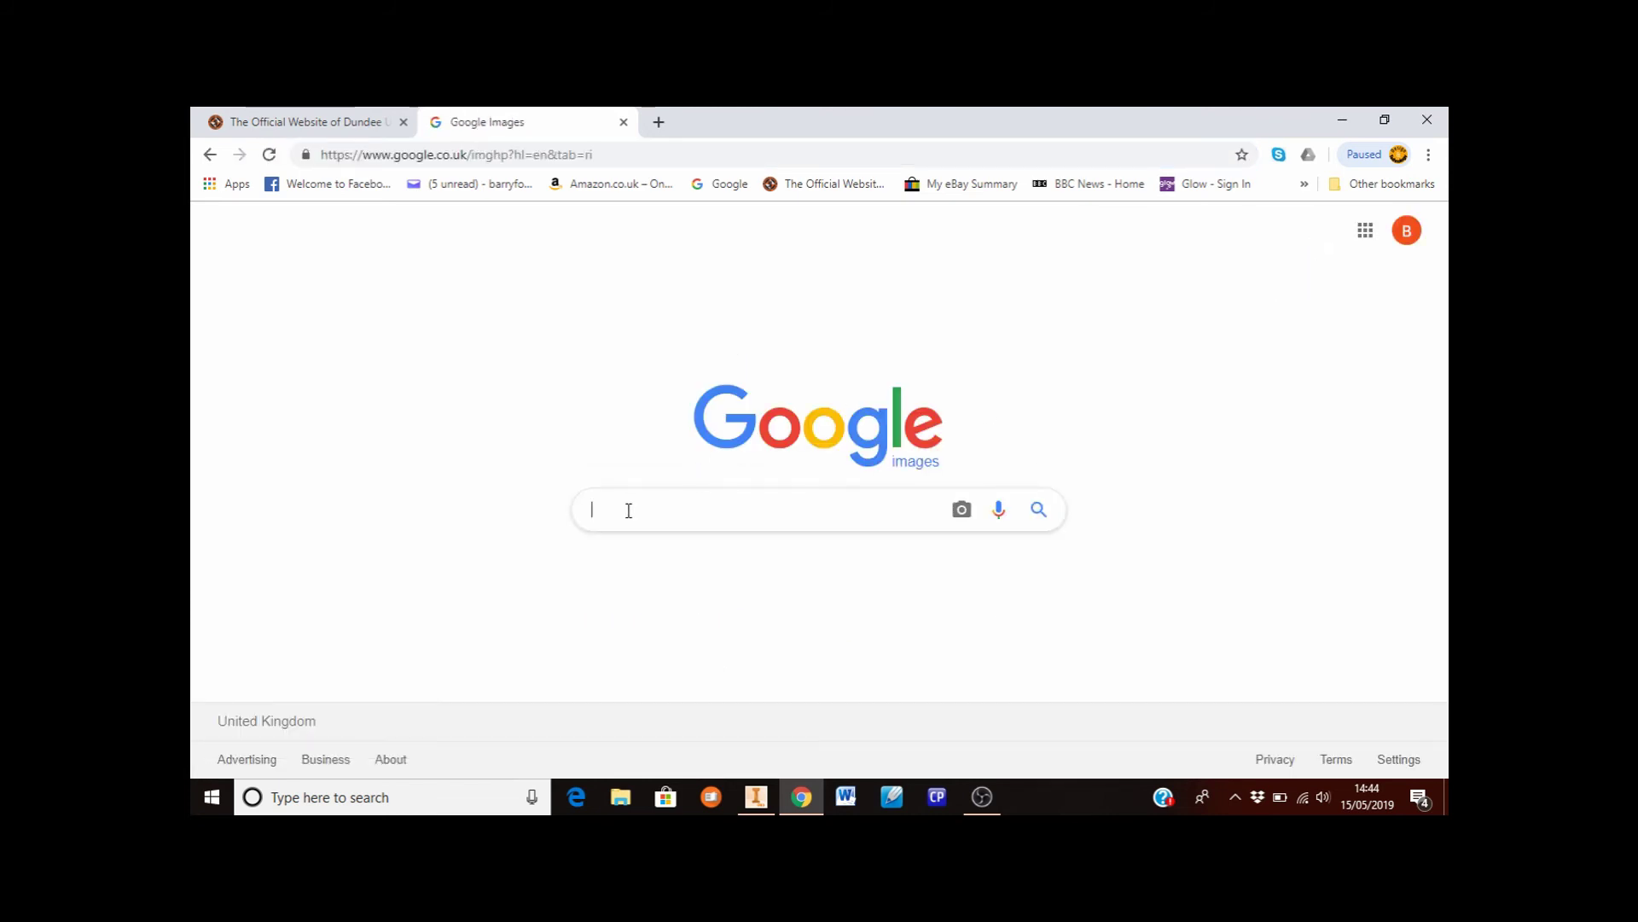
type("m")
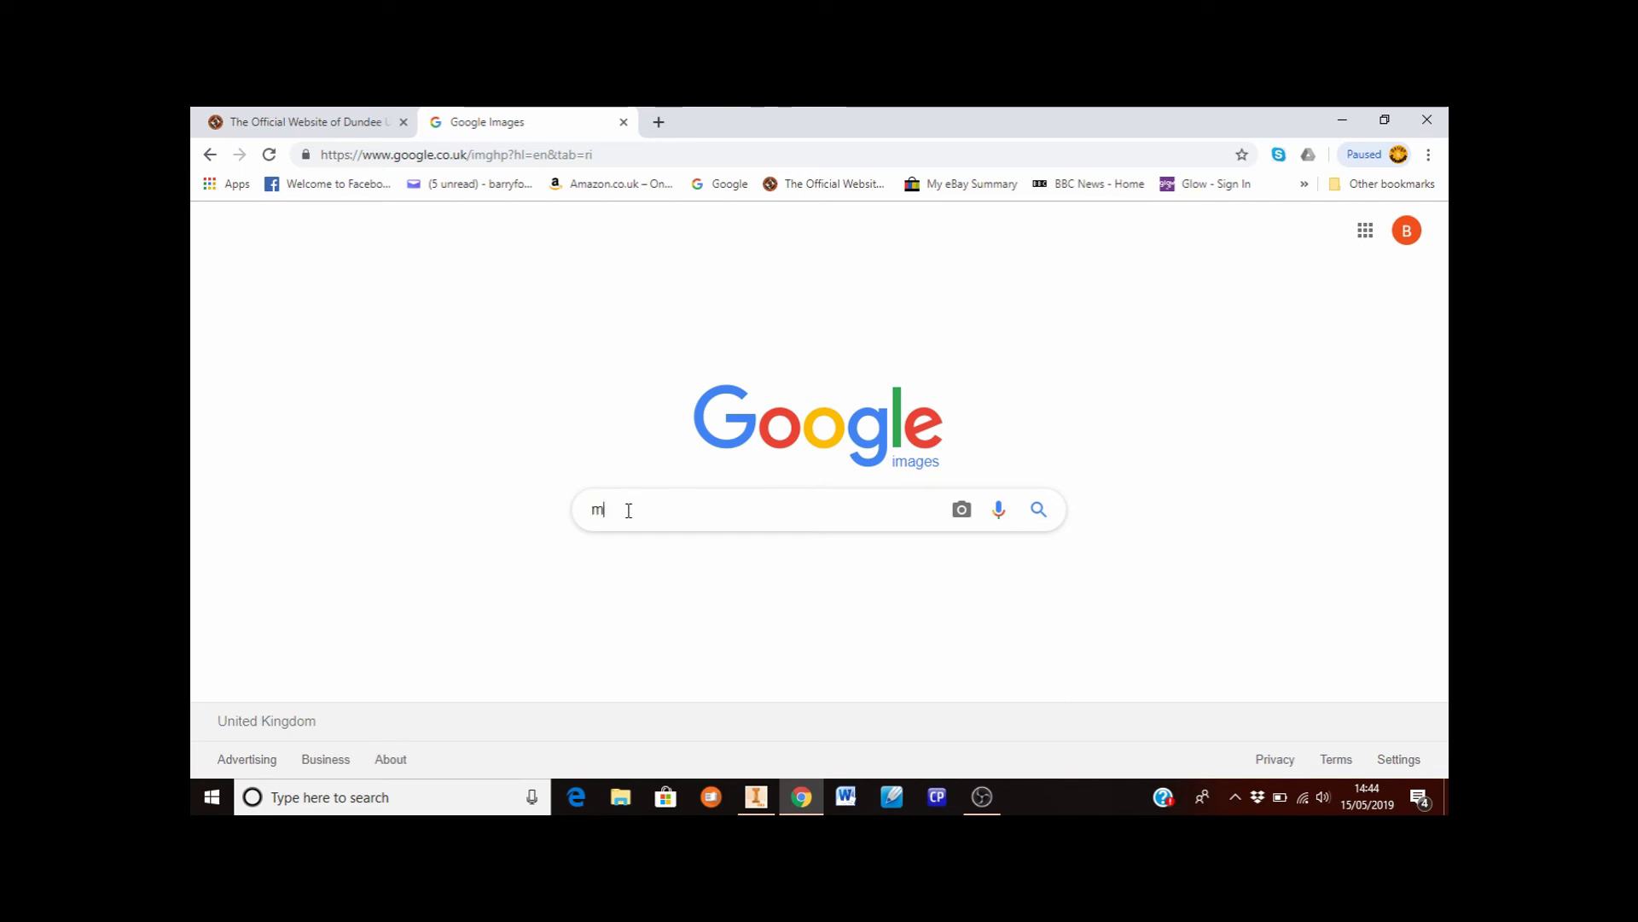
type("atch of the day")
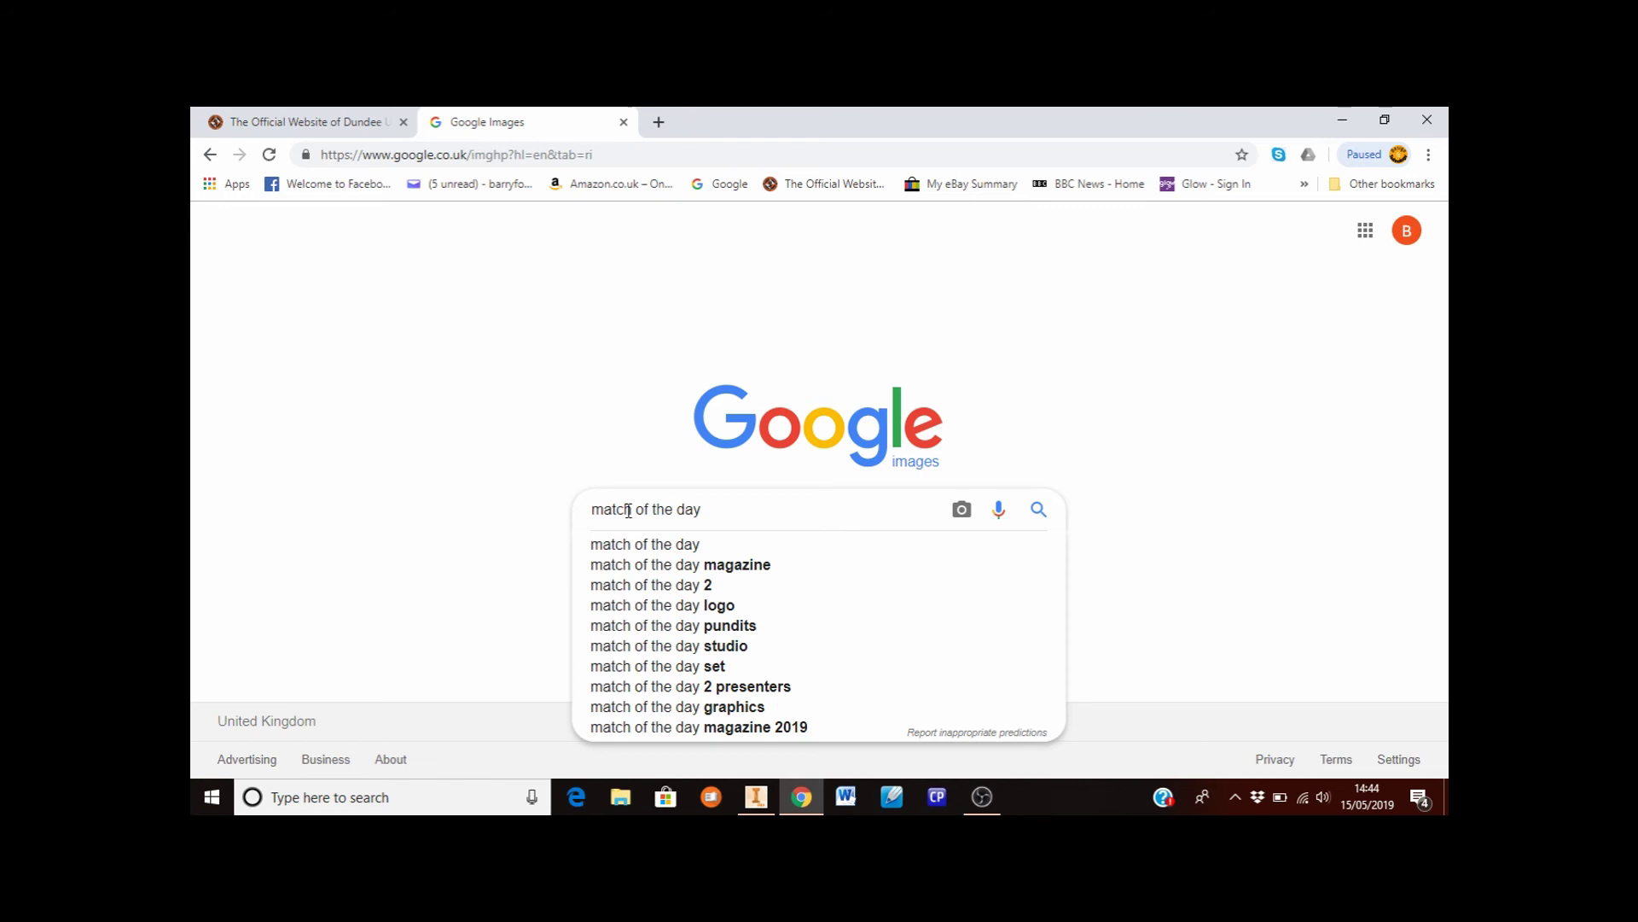
key("Return")
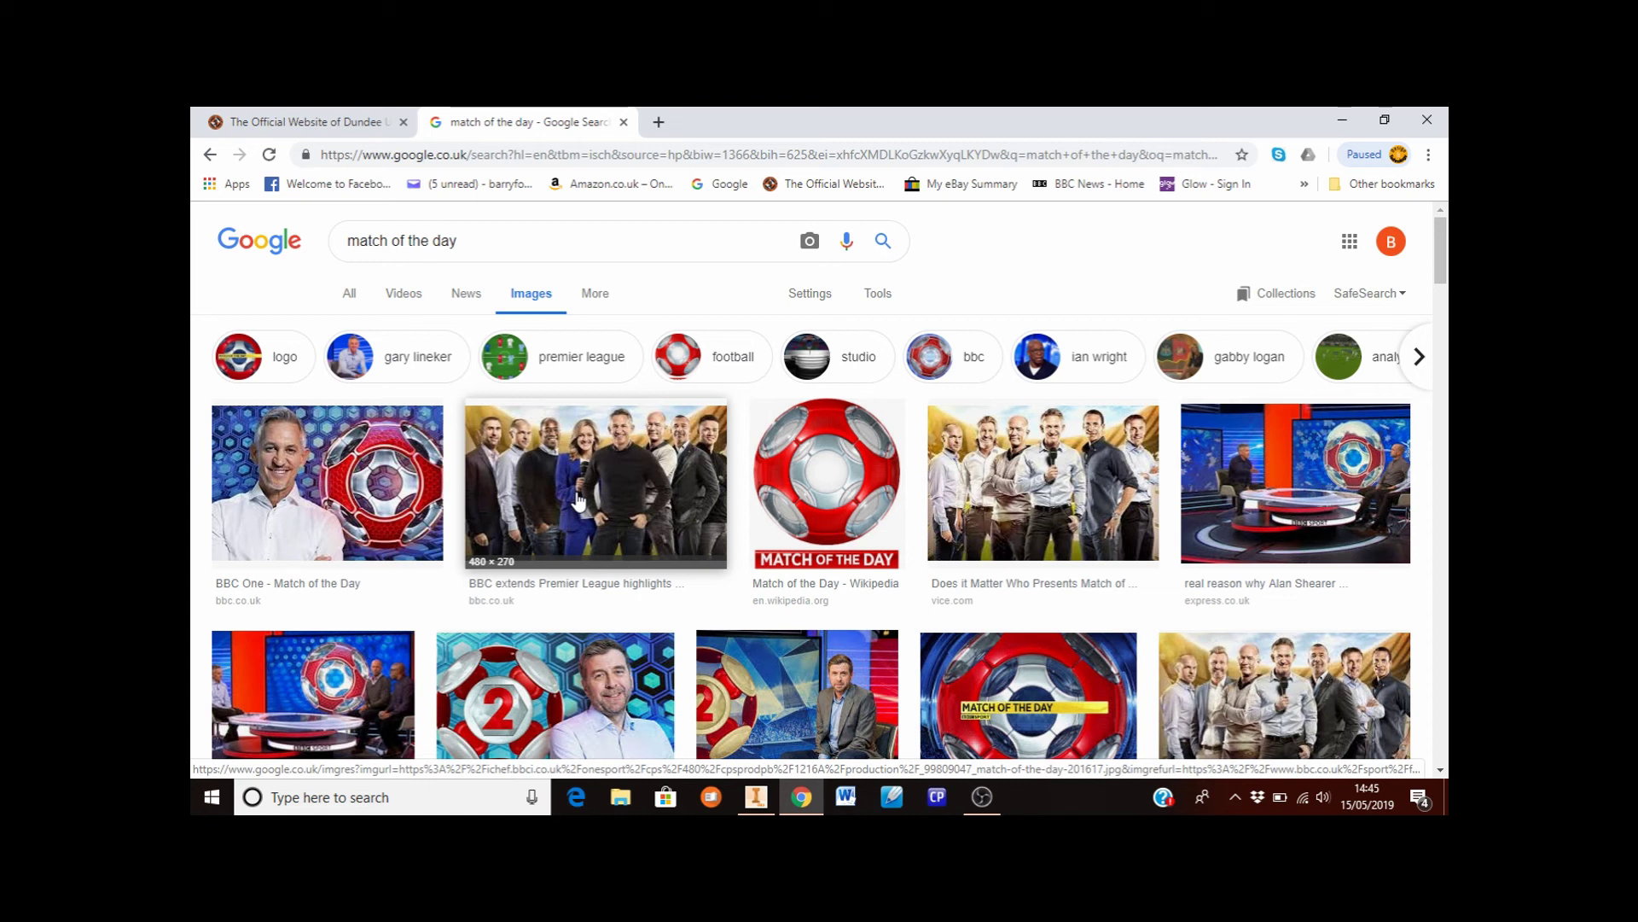
Open the 1024 x 576 Match of the Day image from fanbanter.co.uk and save it as JPEG motd_17-1024x576 in the 3D CAD TV project folder
scroll(577, 504, "down", 1)
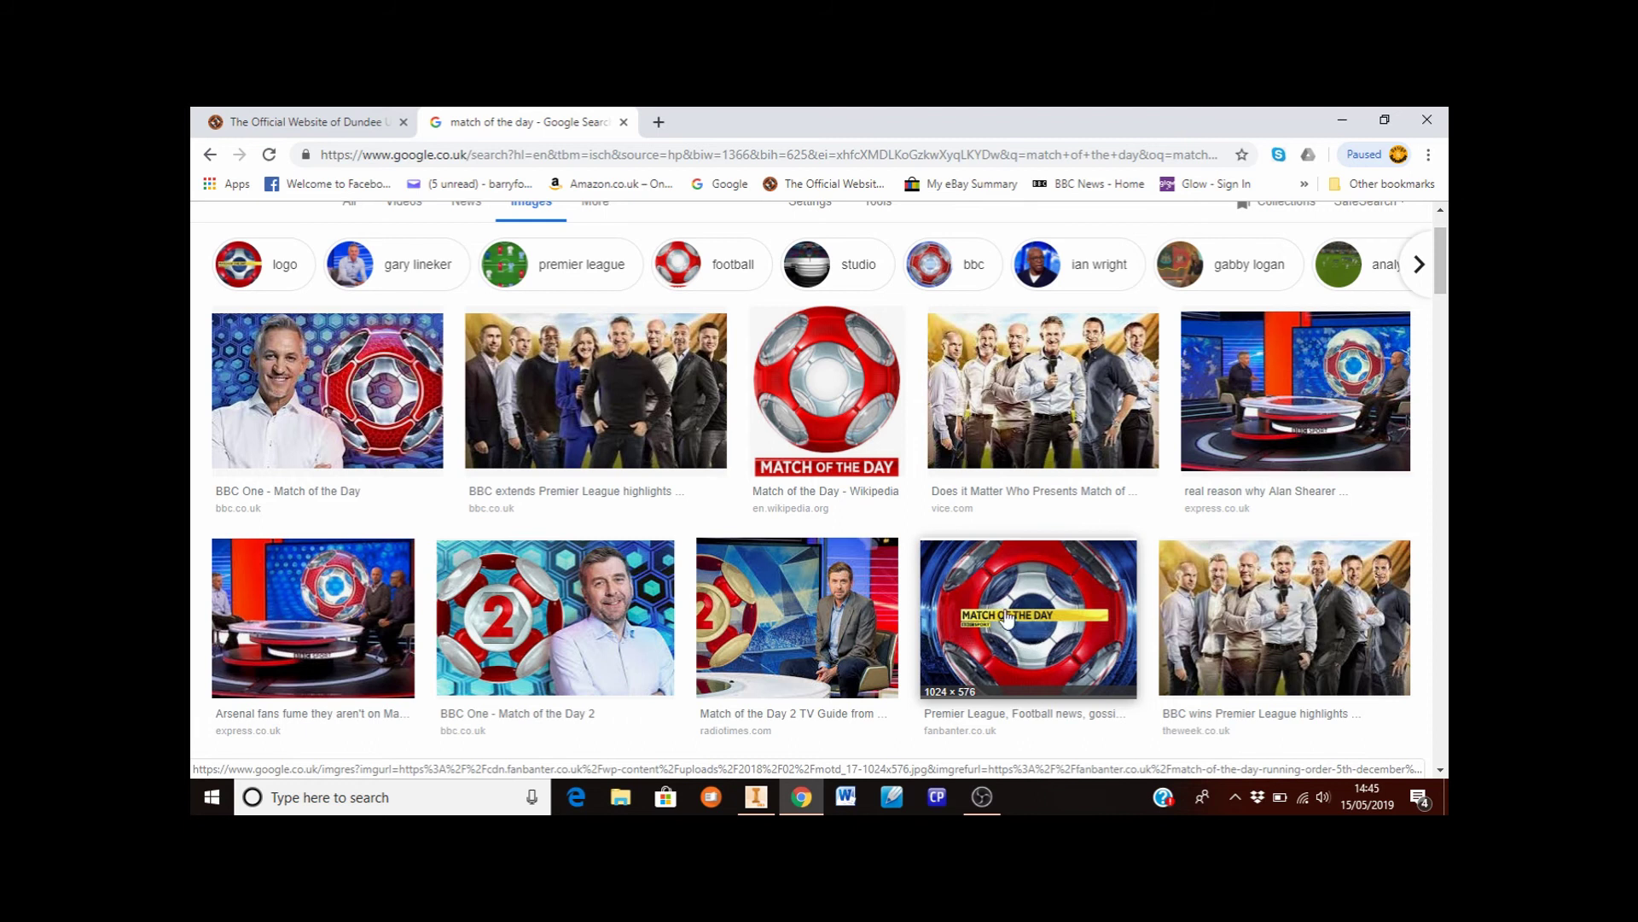
left_click(1049, 627)
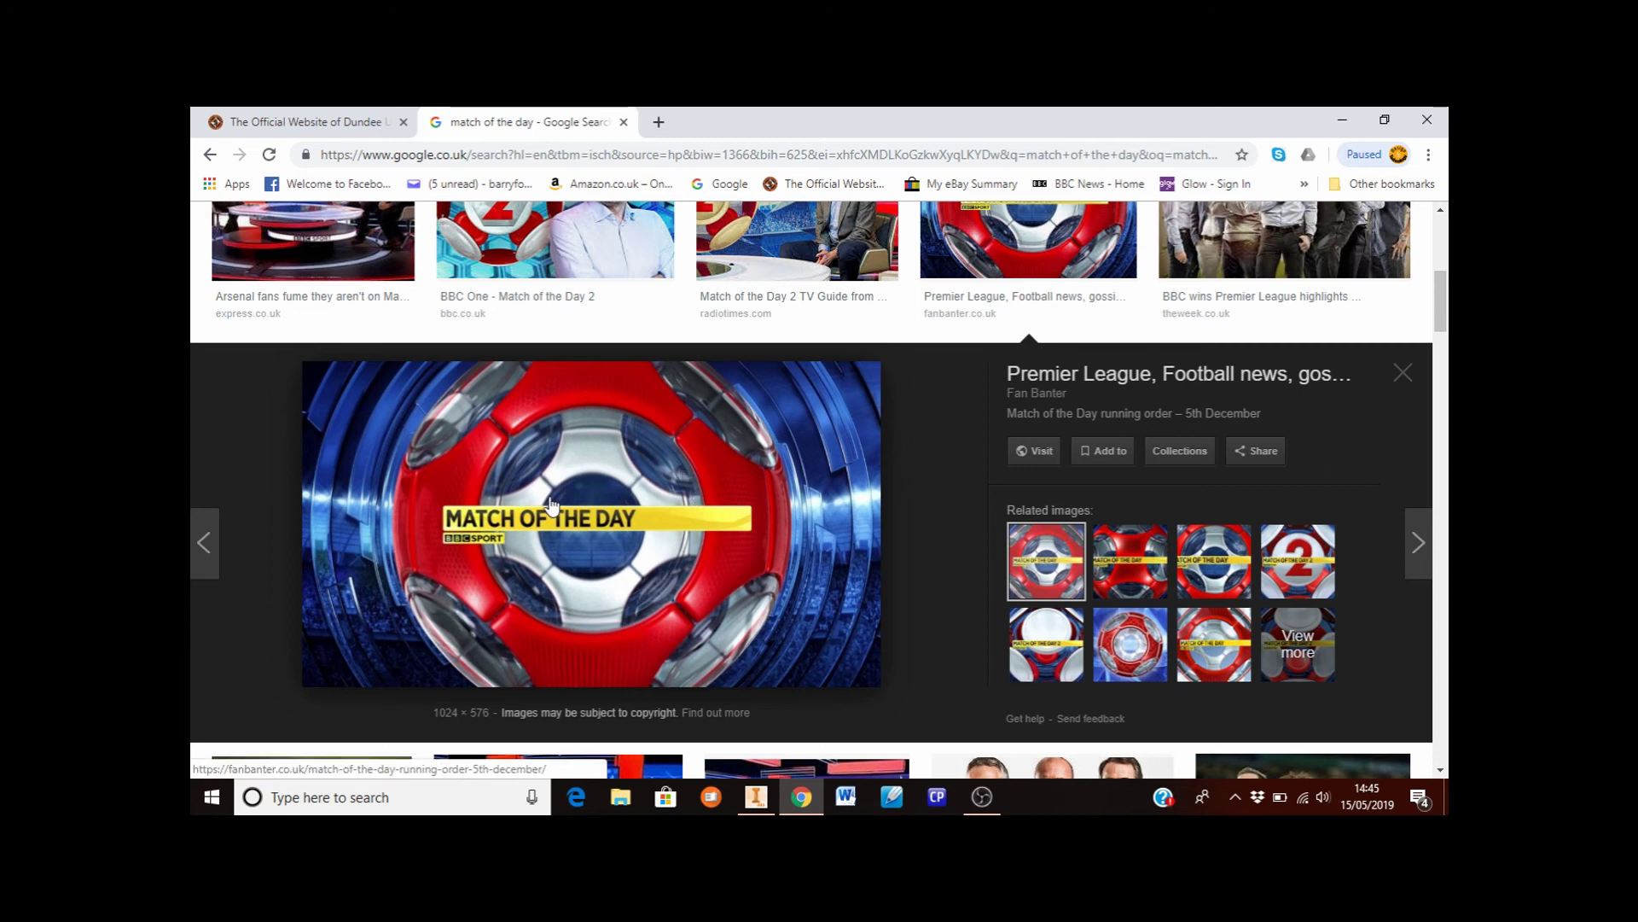
right_click(648, 493)
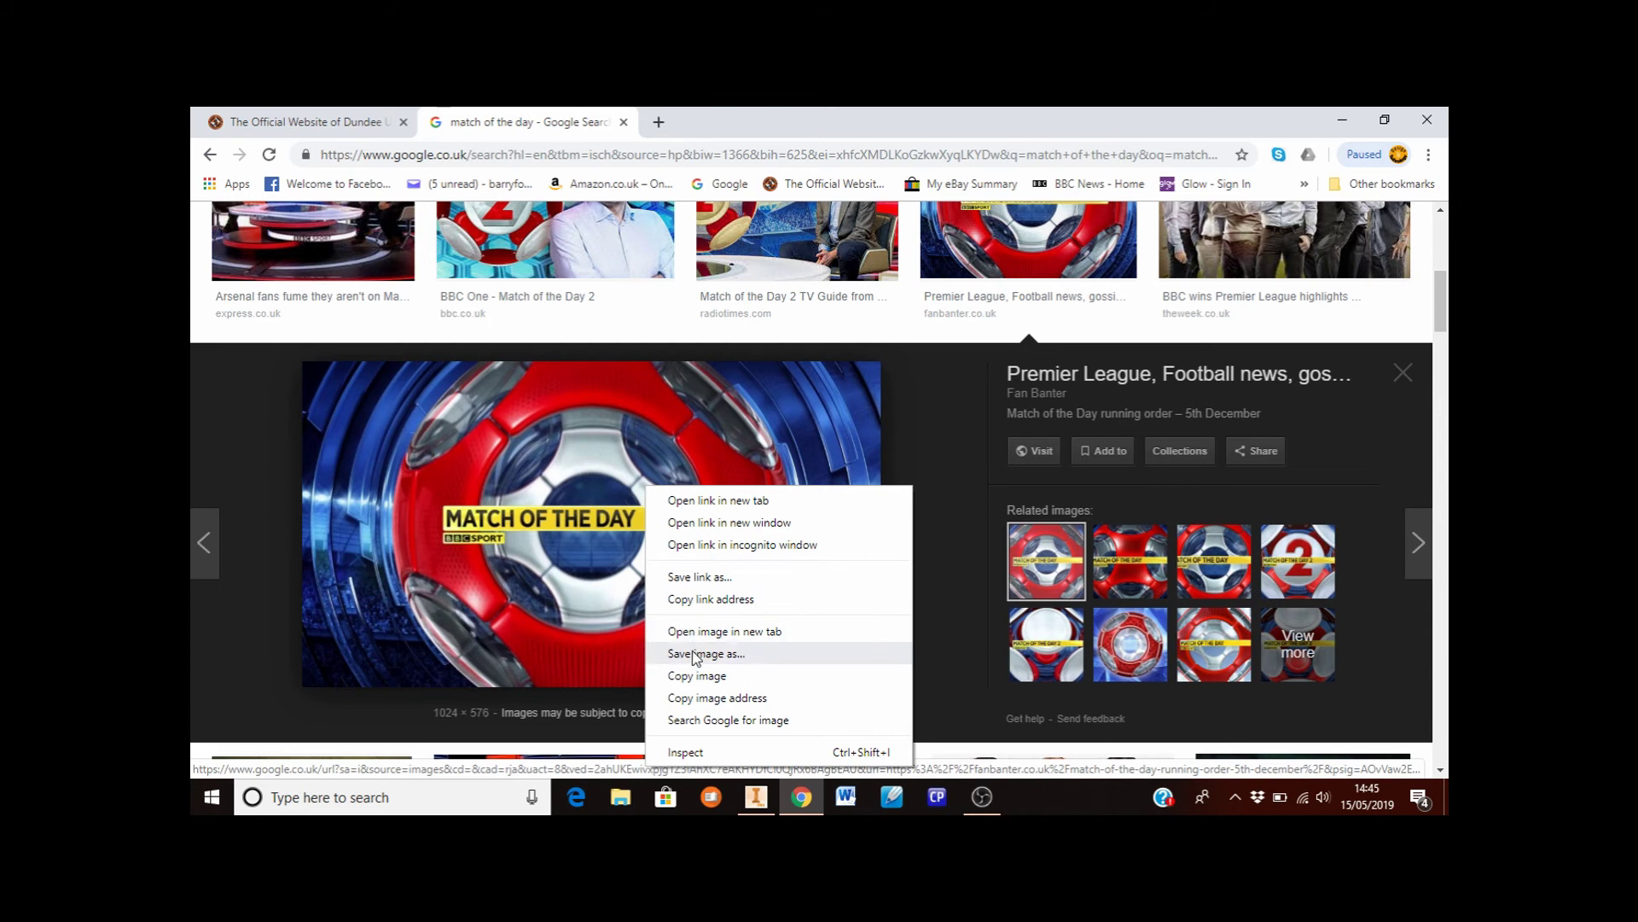
left_click(763, 658)
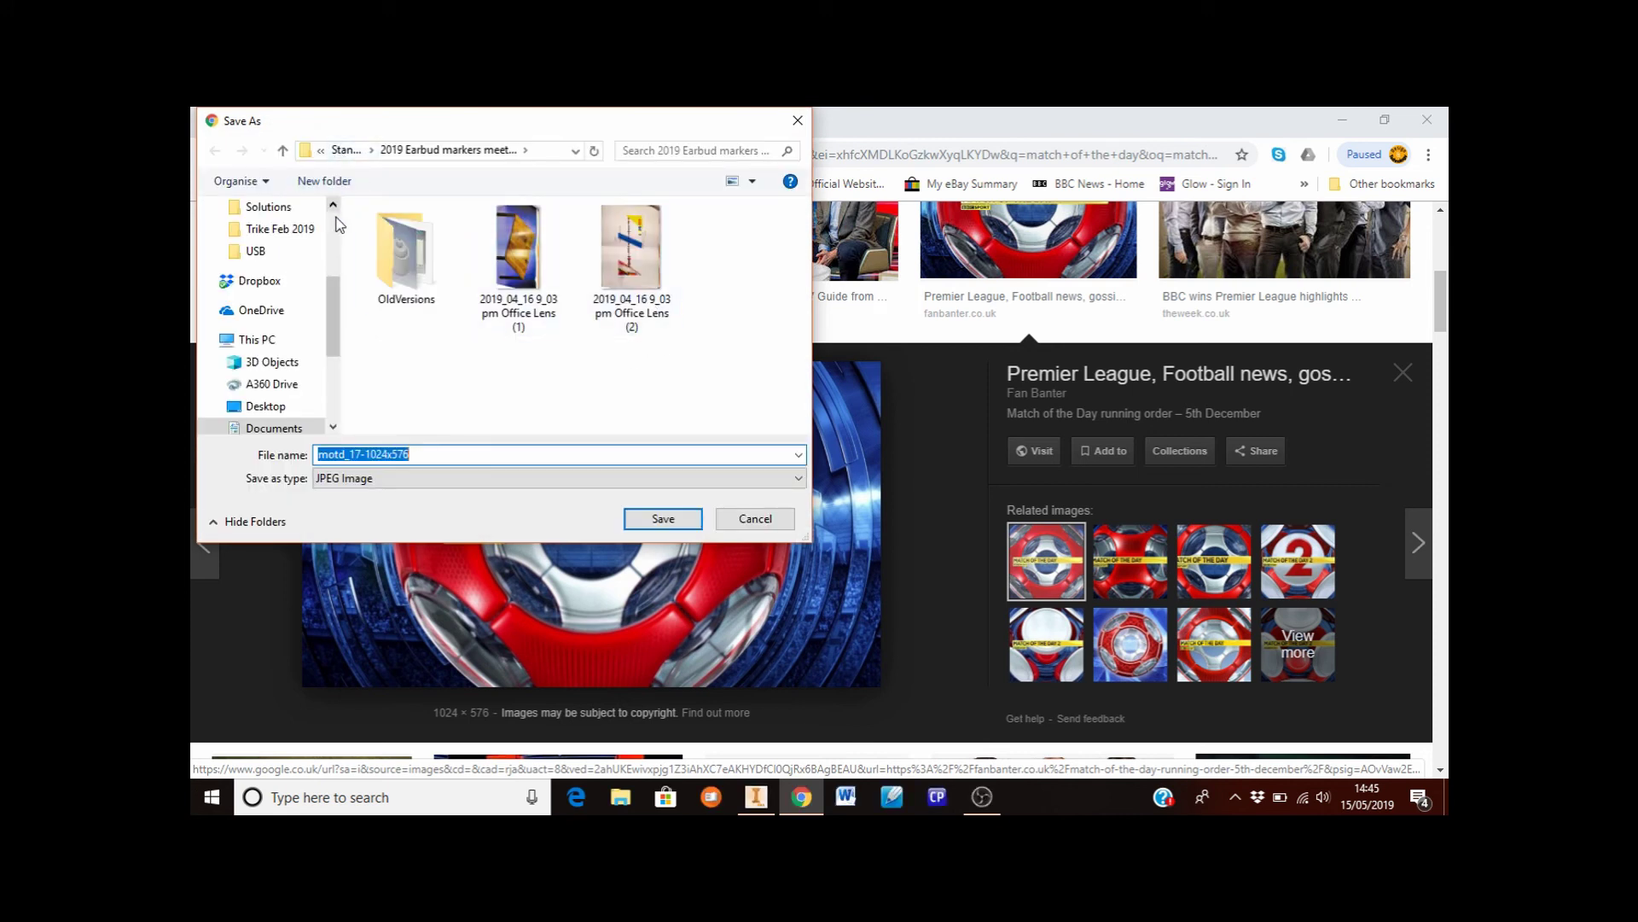
left_click(283, 152)
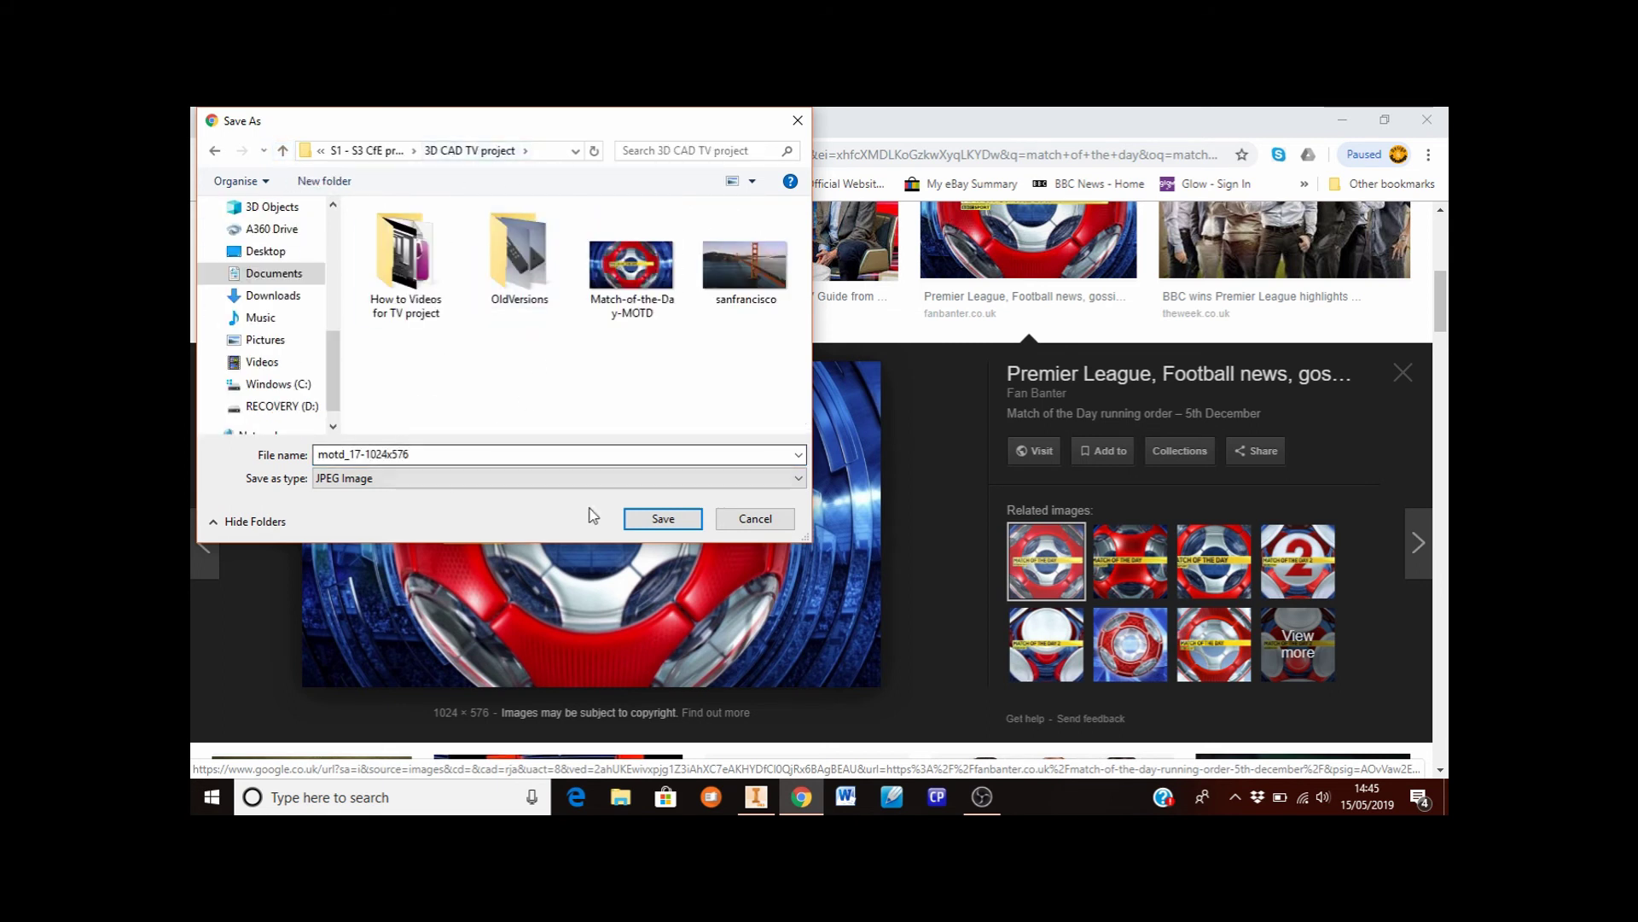
left_click(652, 519)
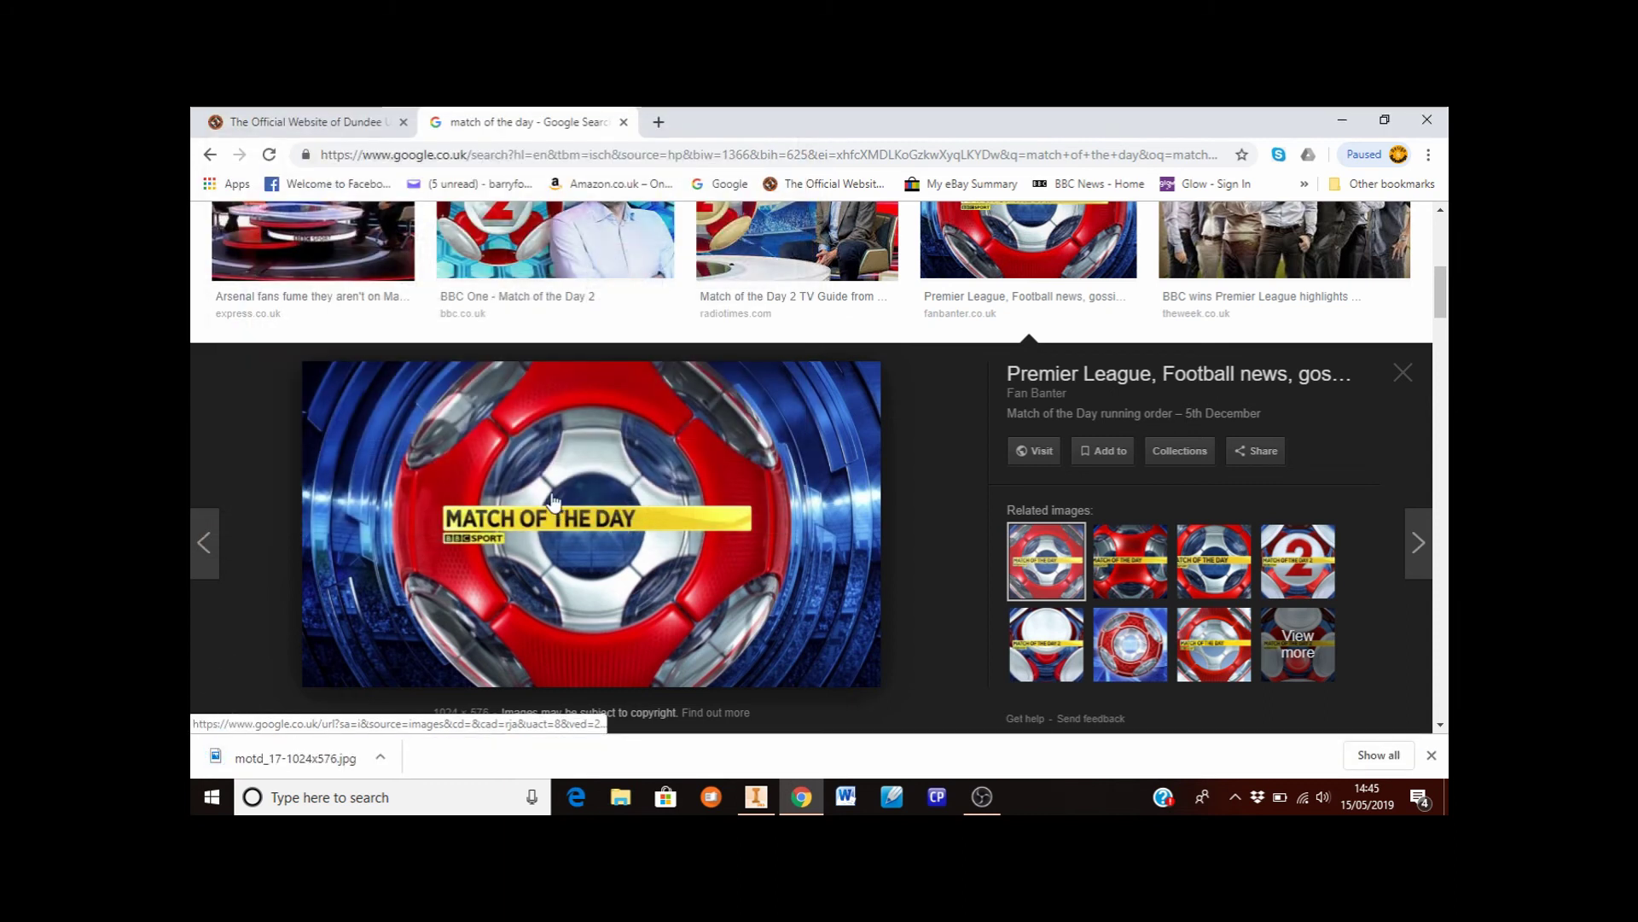
Switch back to Inventor and start a new 2D sketch on the recessed front face
left_click(1346, 120)
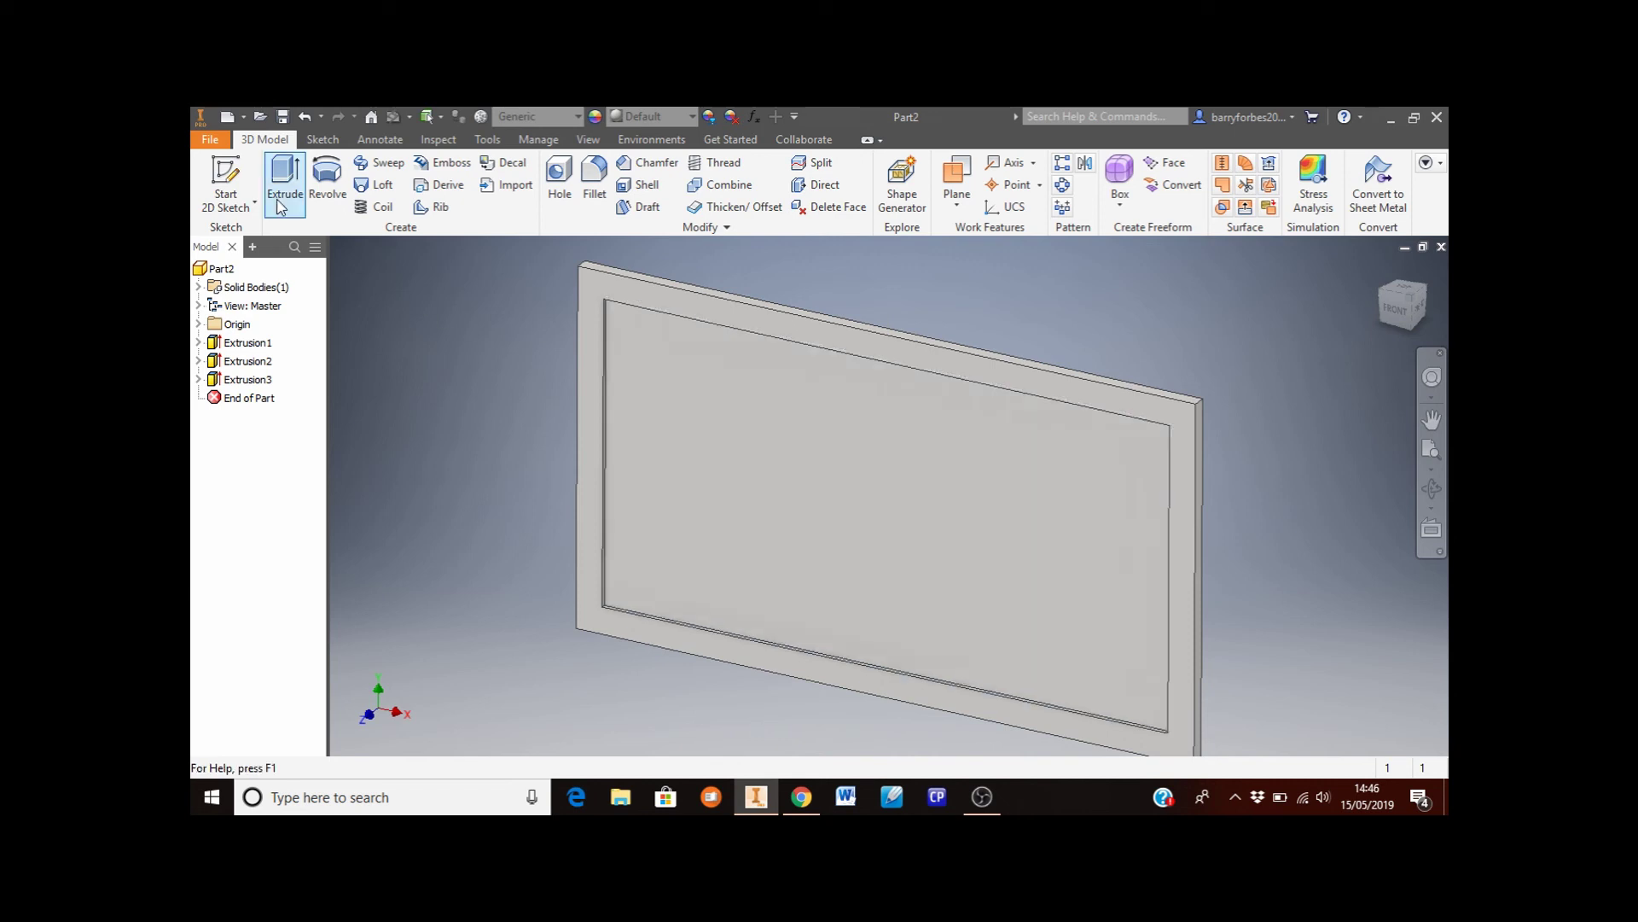
left_click(227, 176)
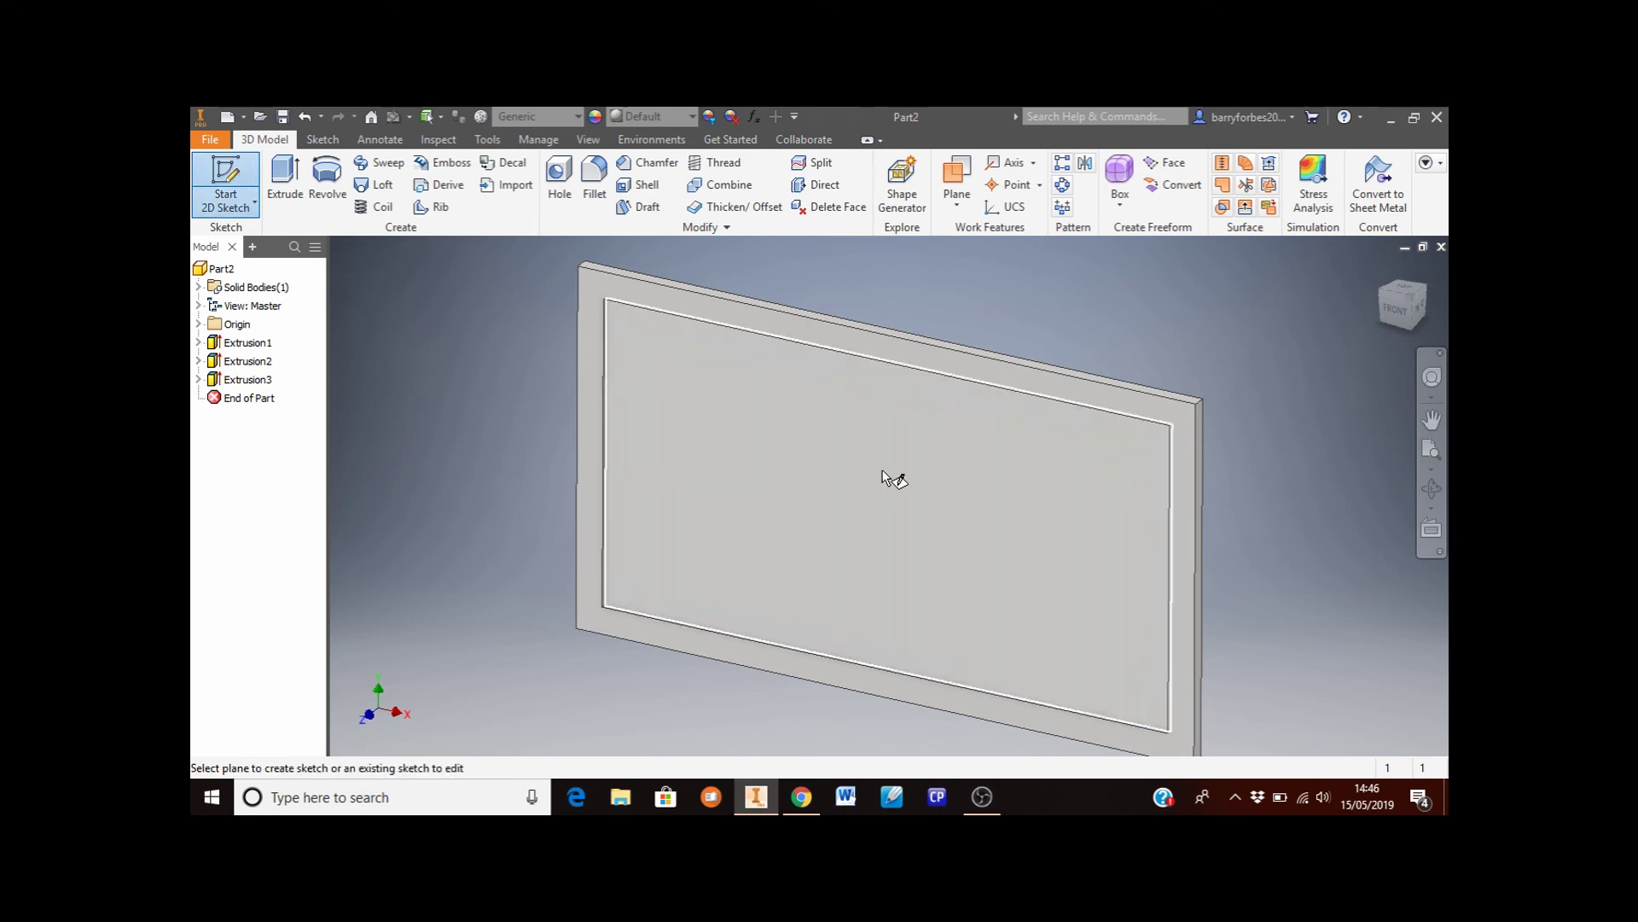
left_click(782, 444)
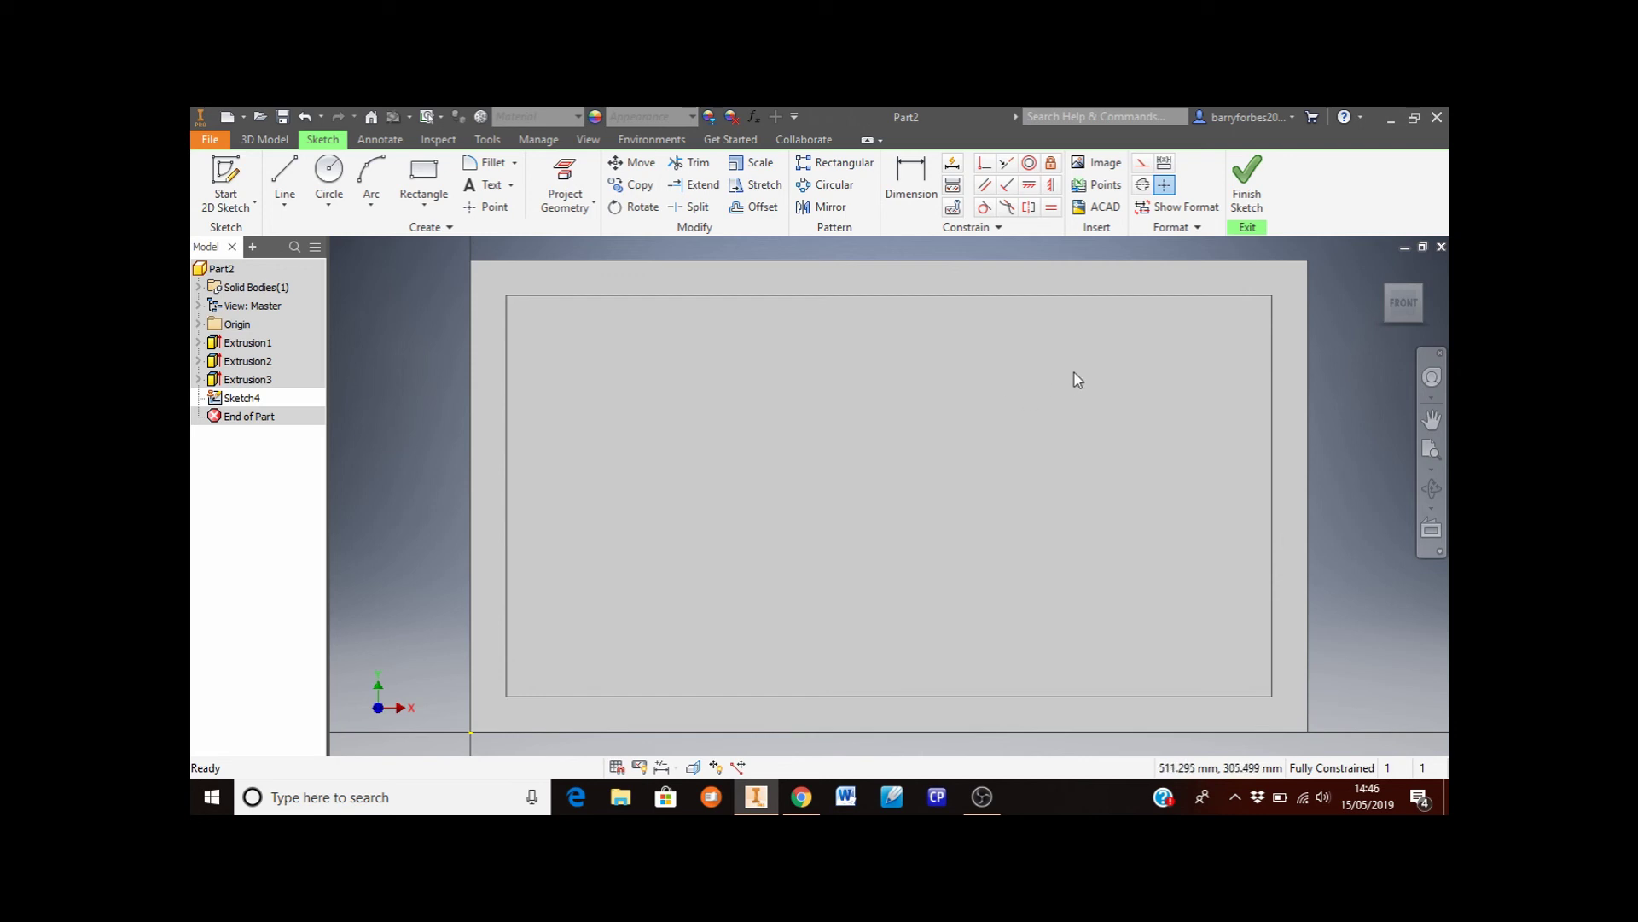
Insert the image motd_17-1024x576 into the sketch with its corner at the recess's upper-left corner
left_click(1101, 164)
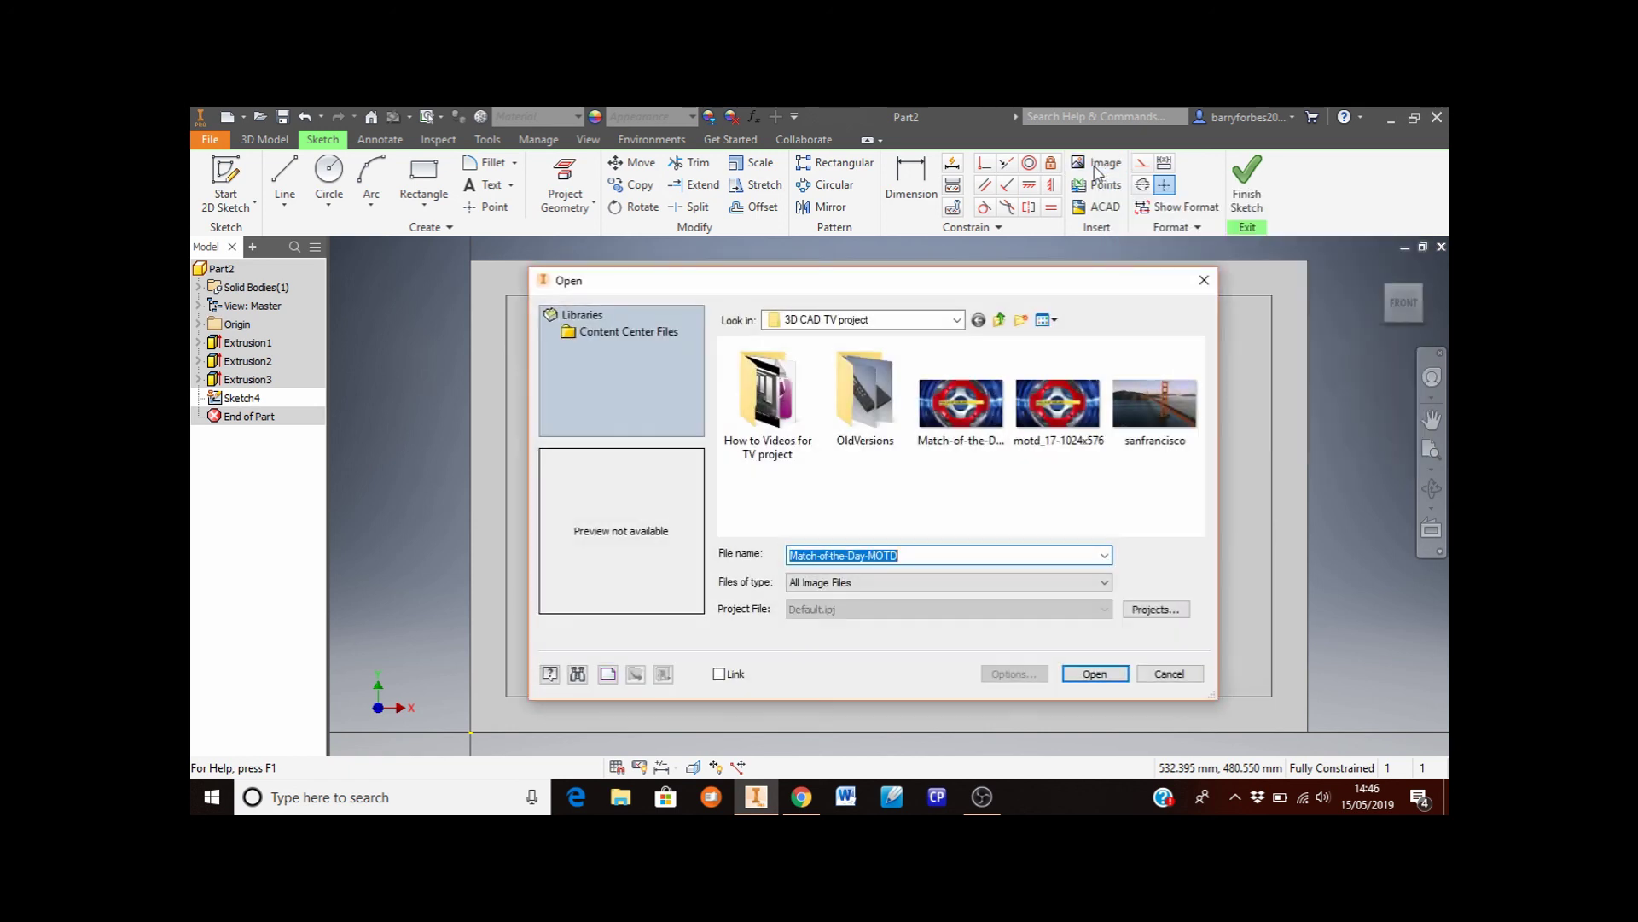
left_click(1043, 409)
left_click(1082, 681)
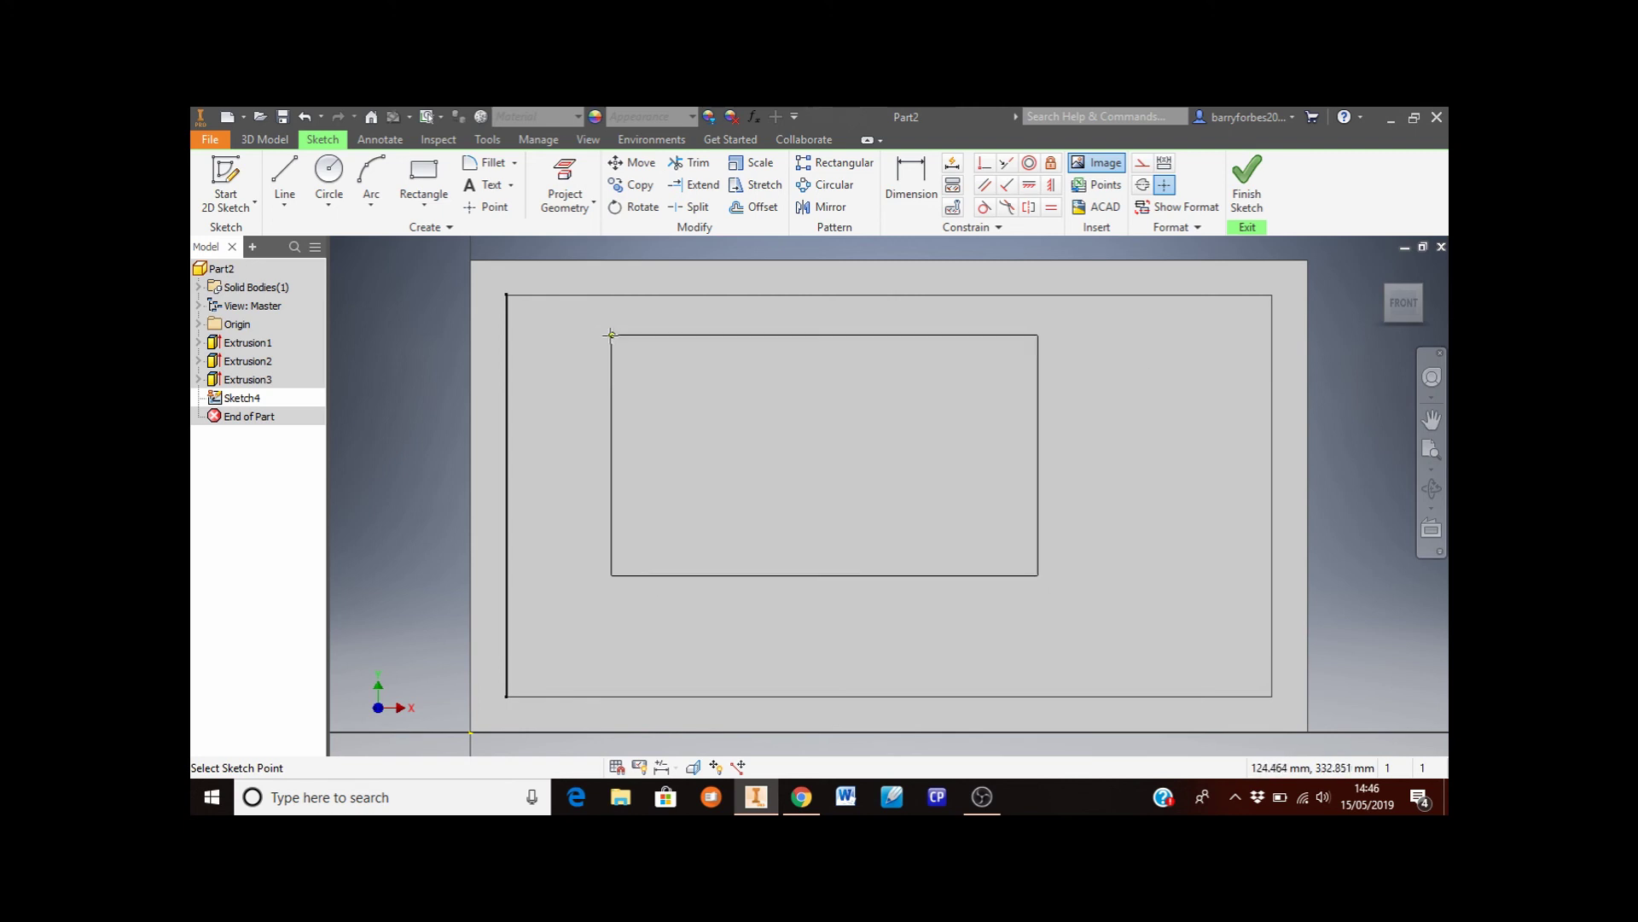
left_click(498, 286)
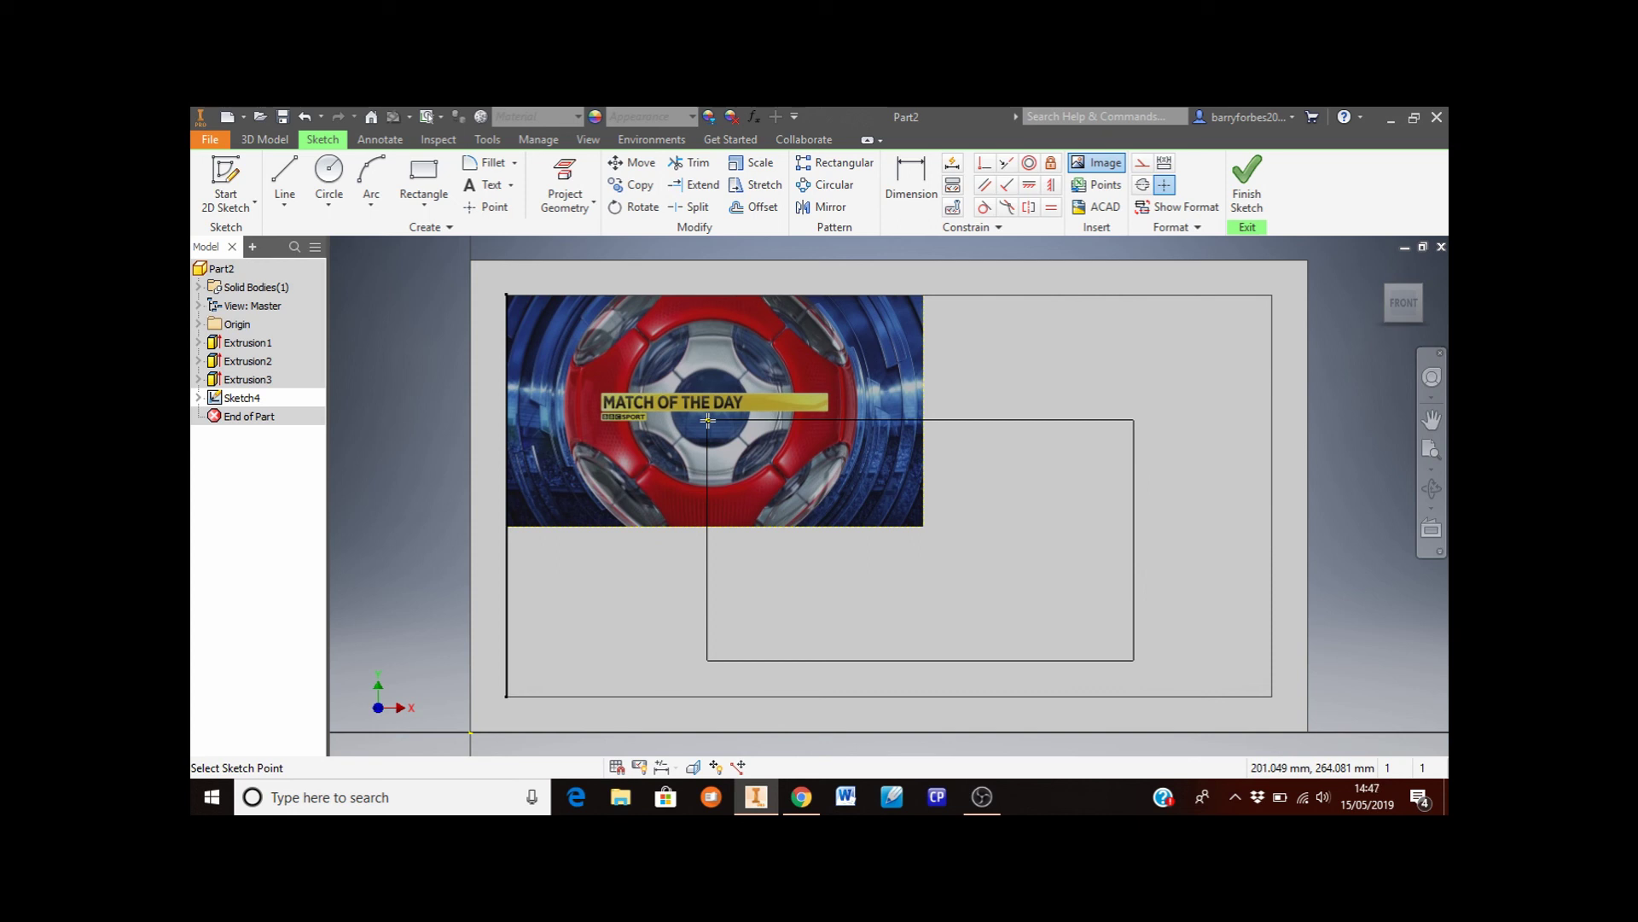
key("Escape")
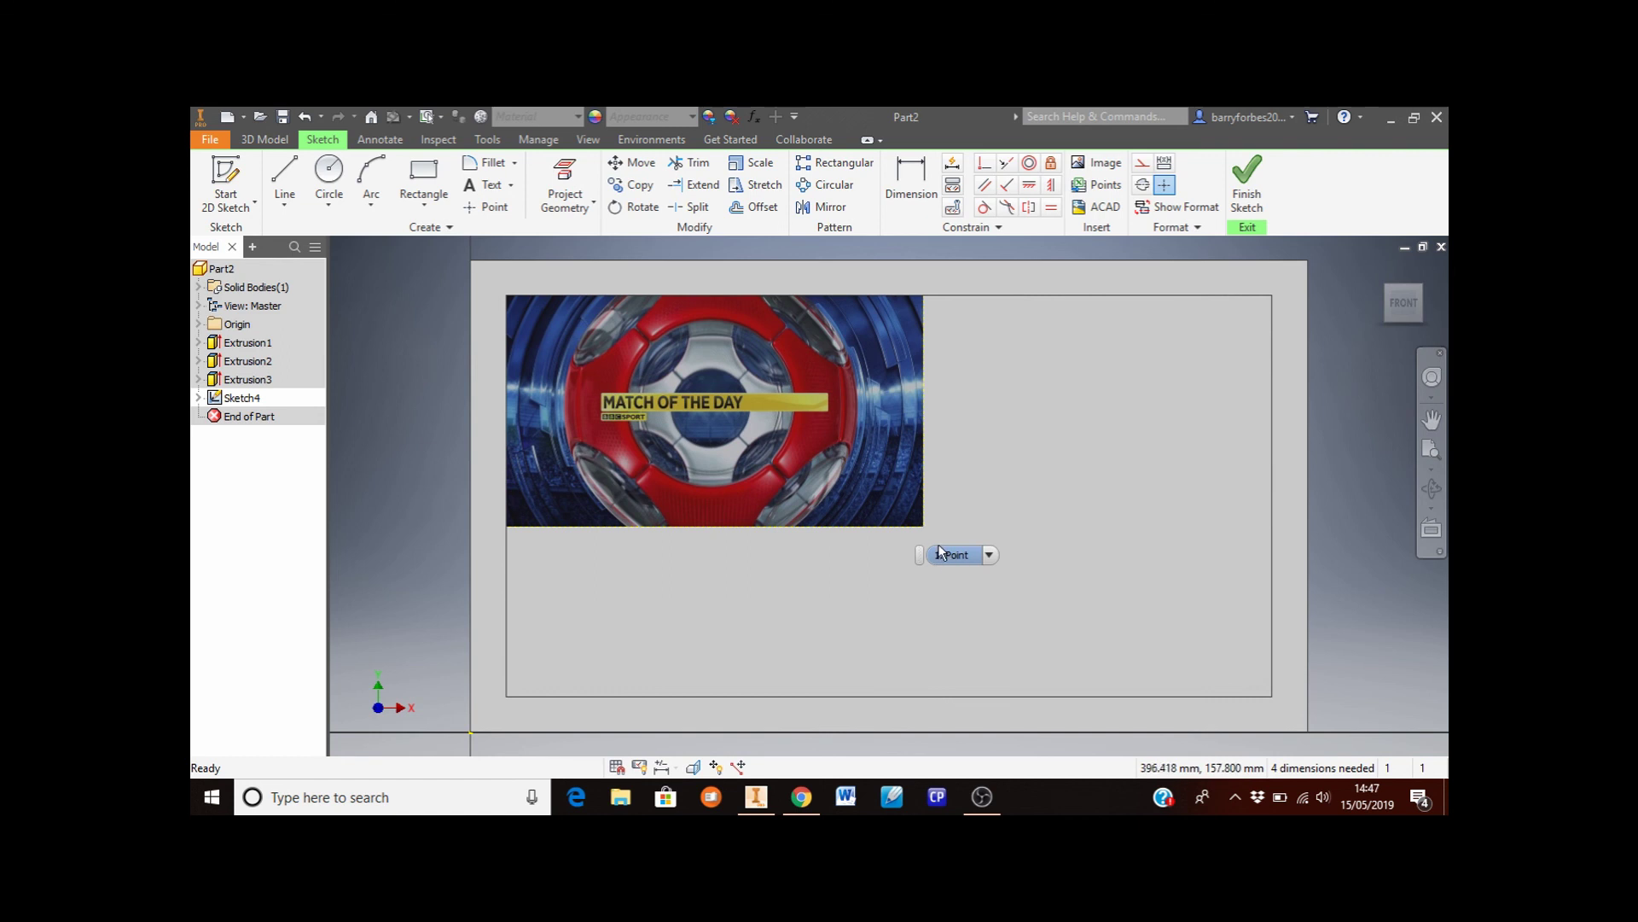
Enlarge the inserted image and reposition it so it covers the whole recess with a slight overlap, and finish the sketch
left_click_drag(924, 533, 1287, 528)
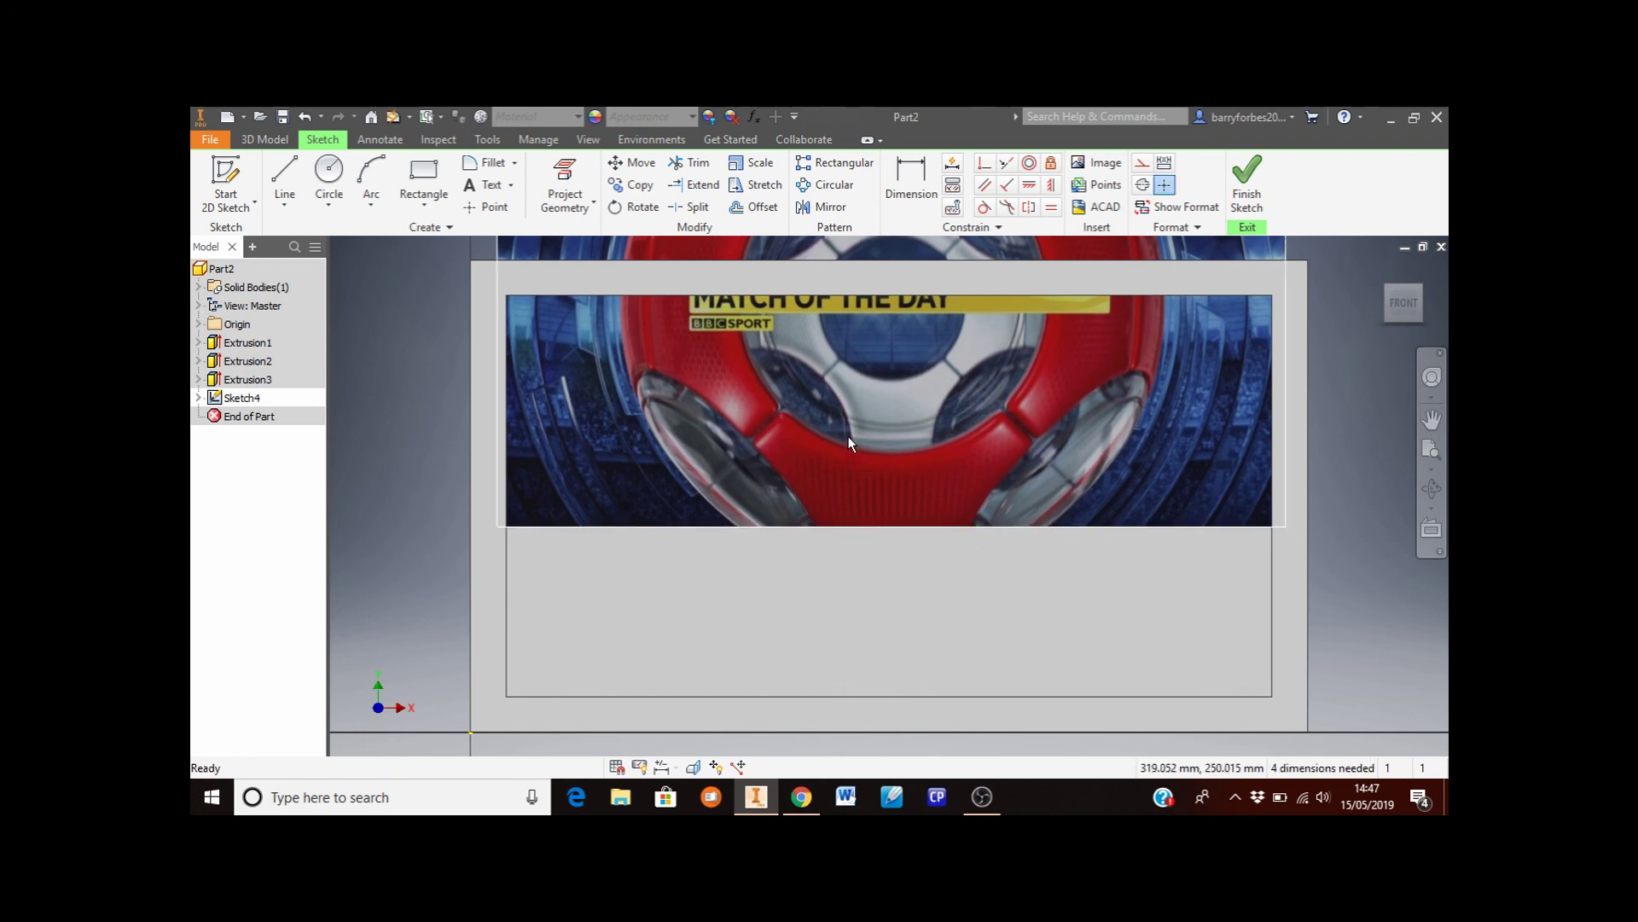
left_click_drag(821, 408, 822, 603)
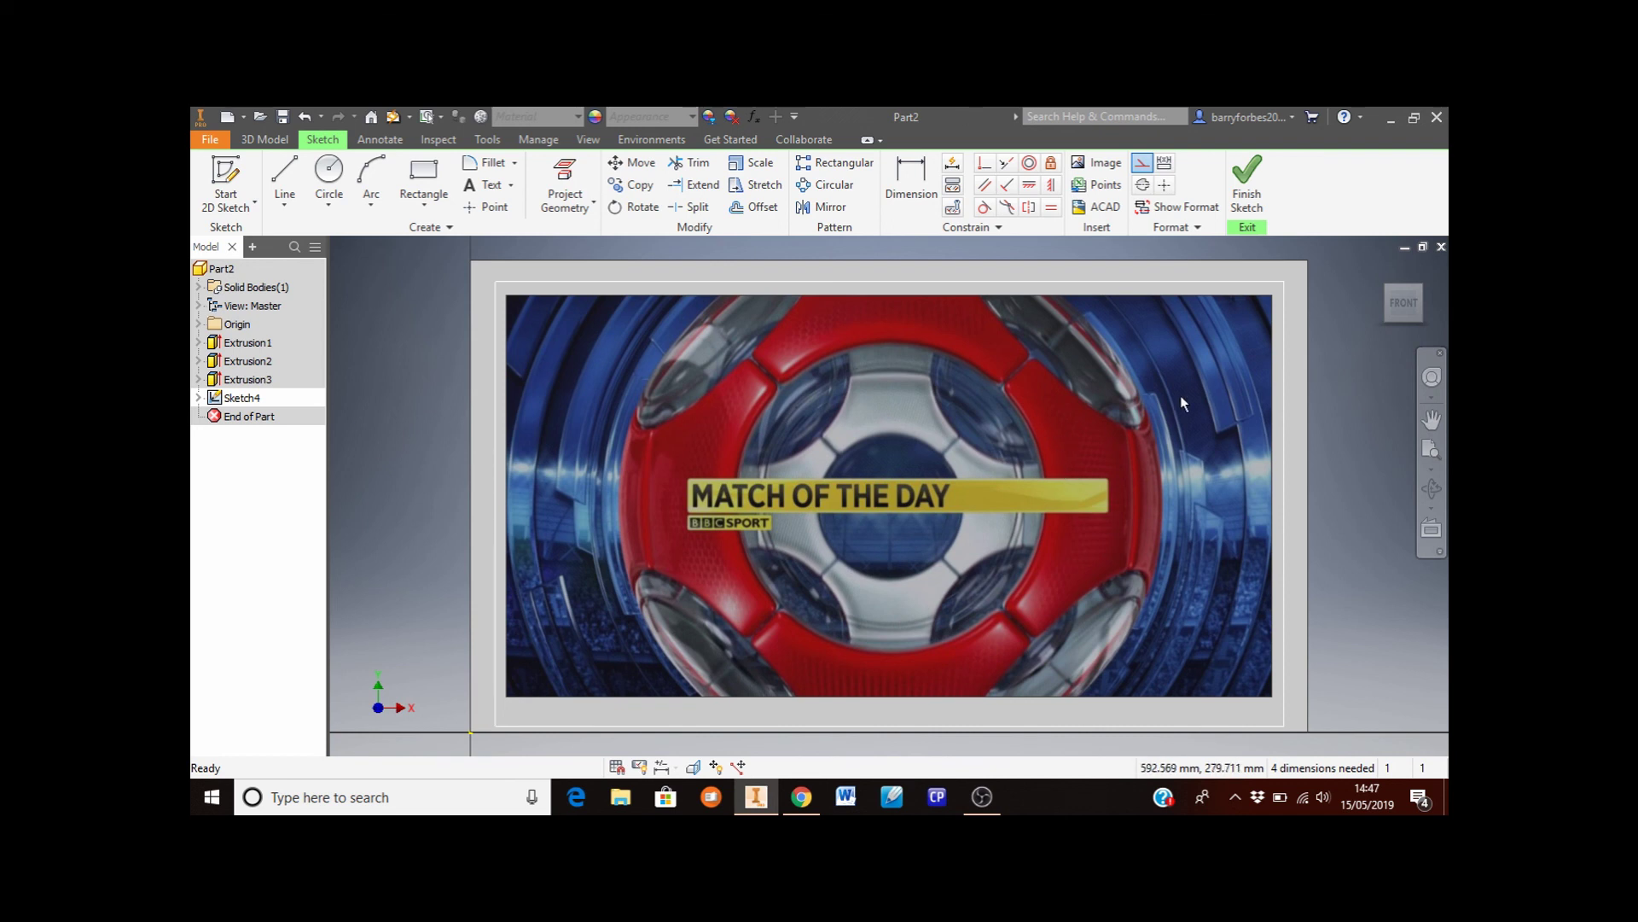
left_click(1257, 197)
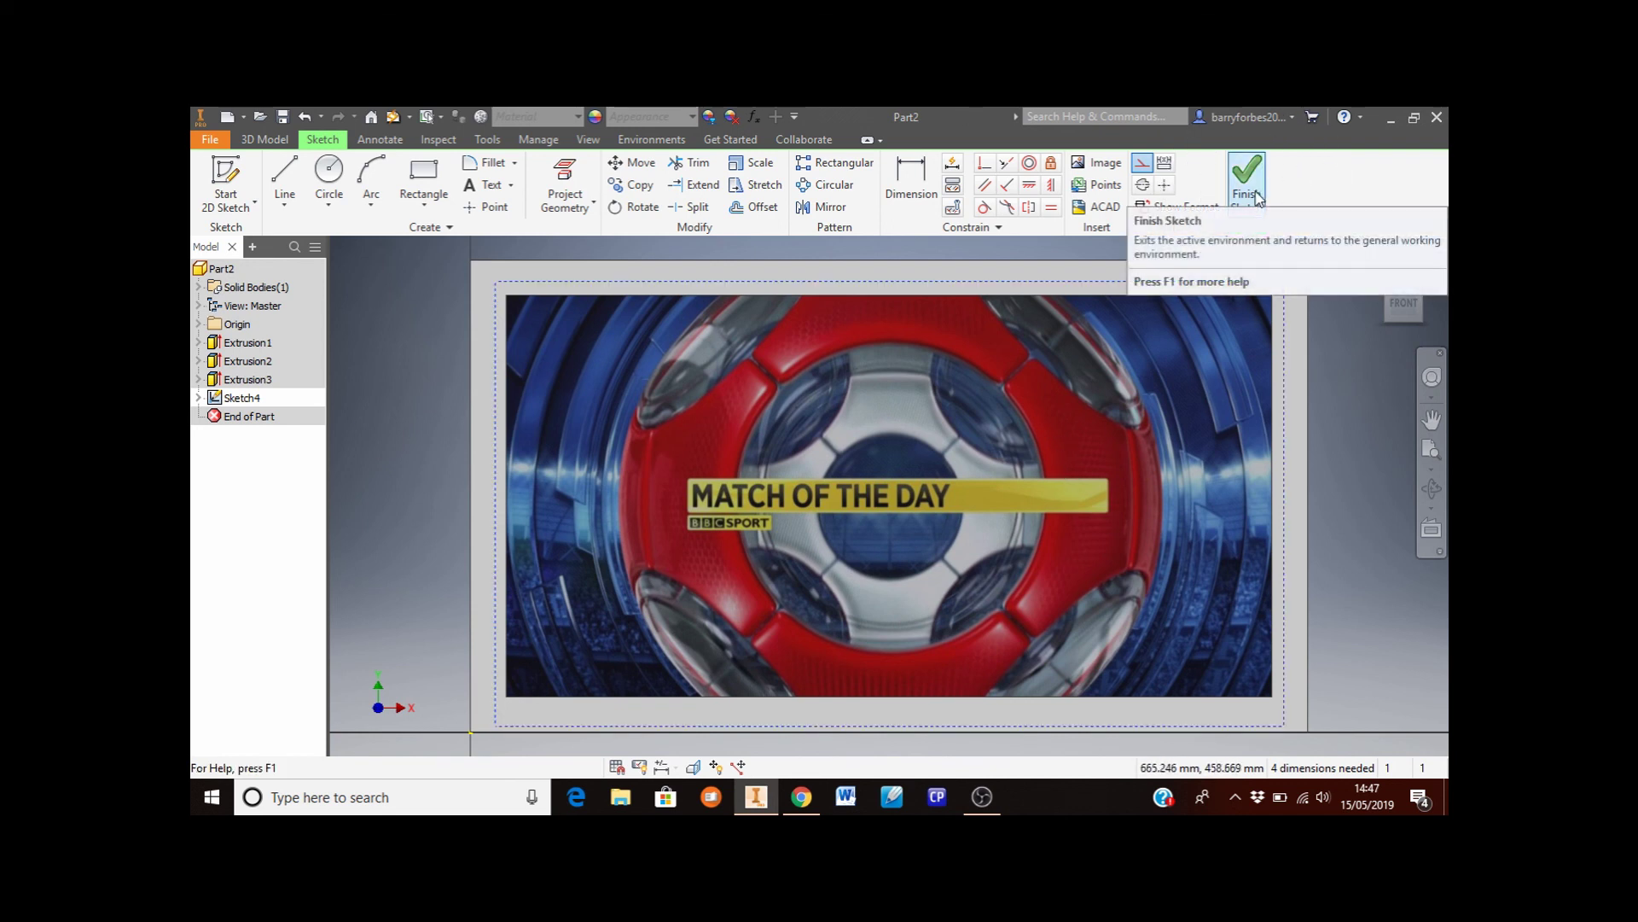
left_click(1254, 195)
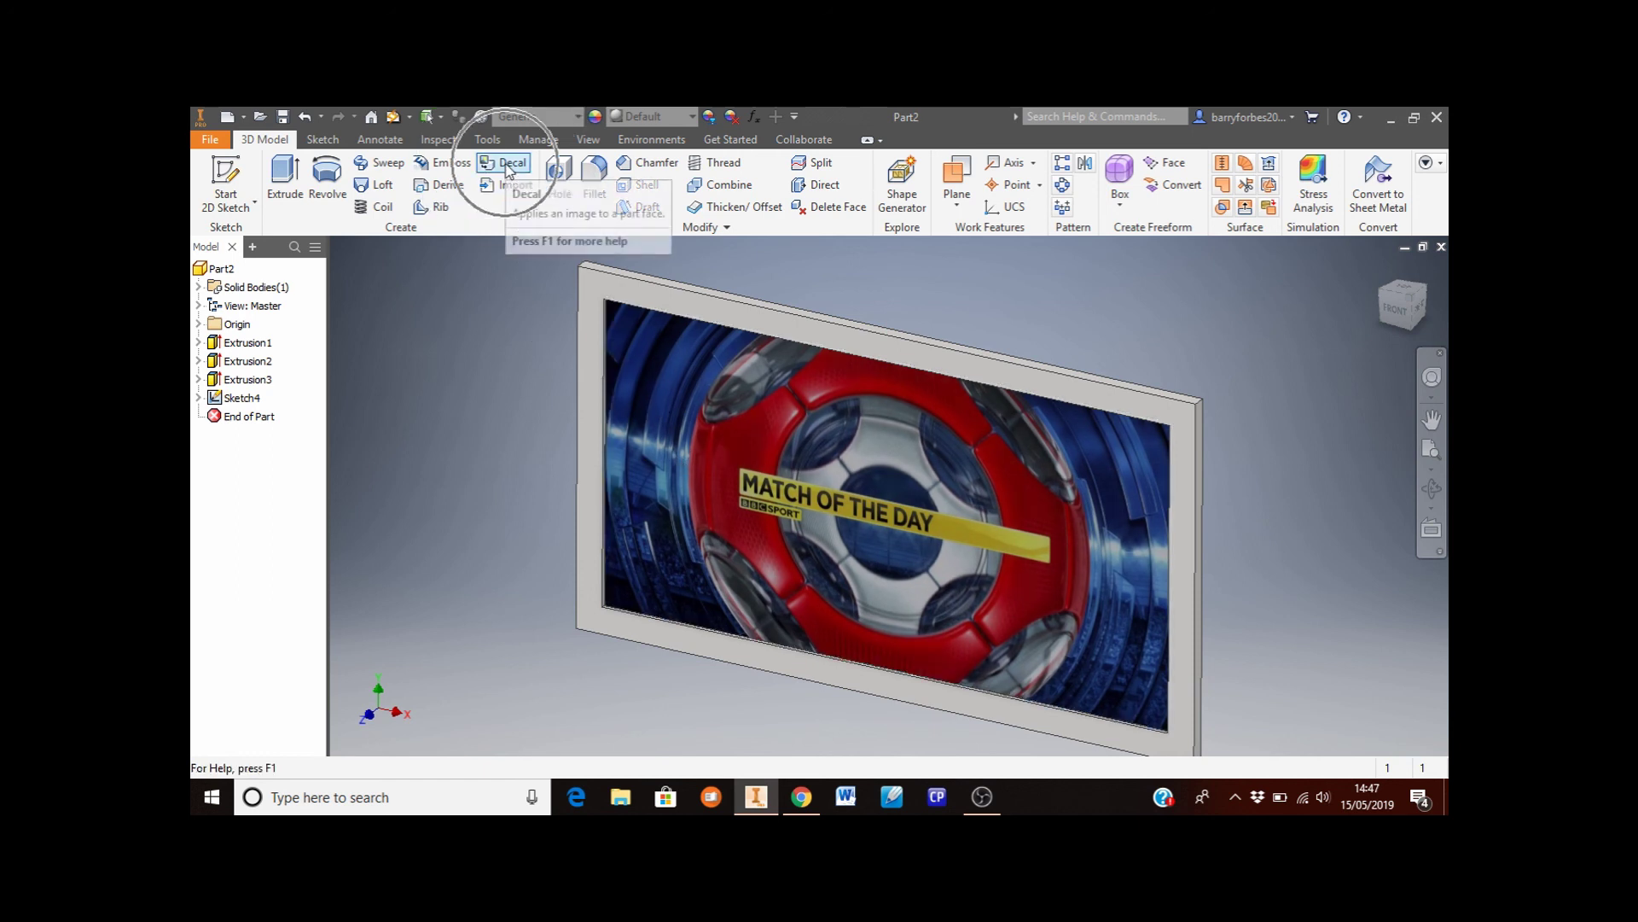
Apply the Match of the Day image as a decal on the recessed front face, with Chain Faces on and Wrap to Face off
left_click(507, 168)
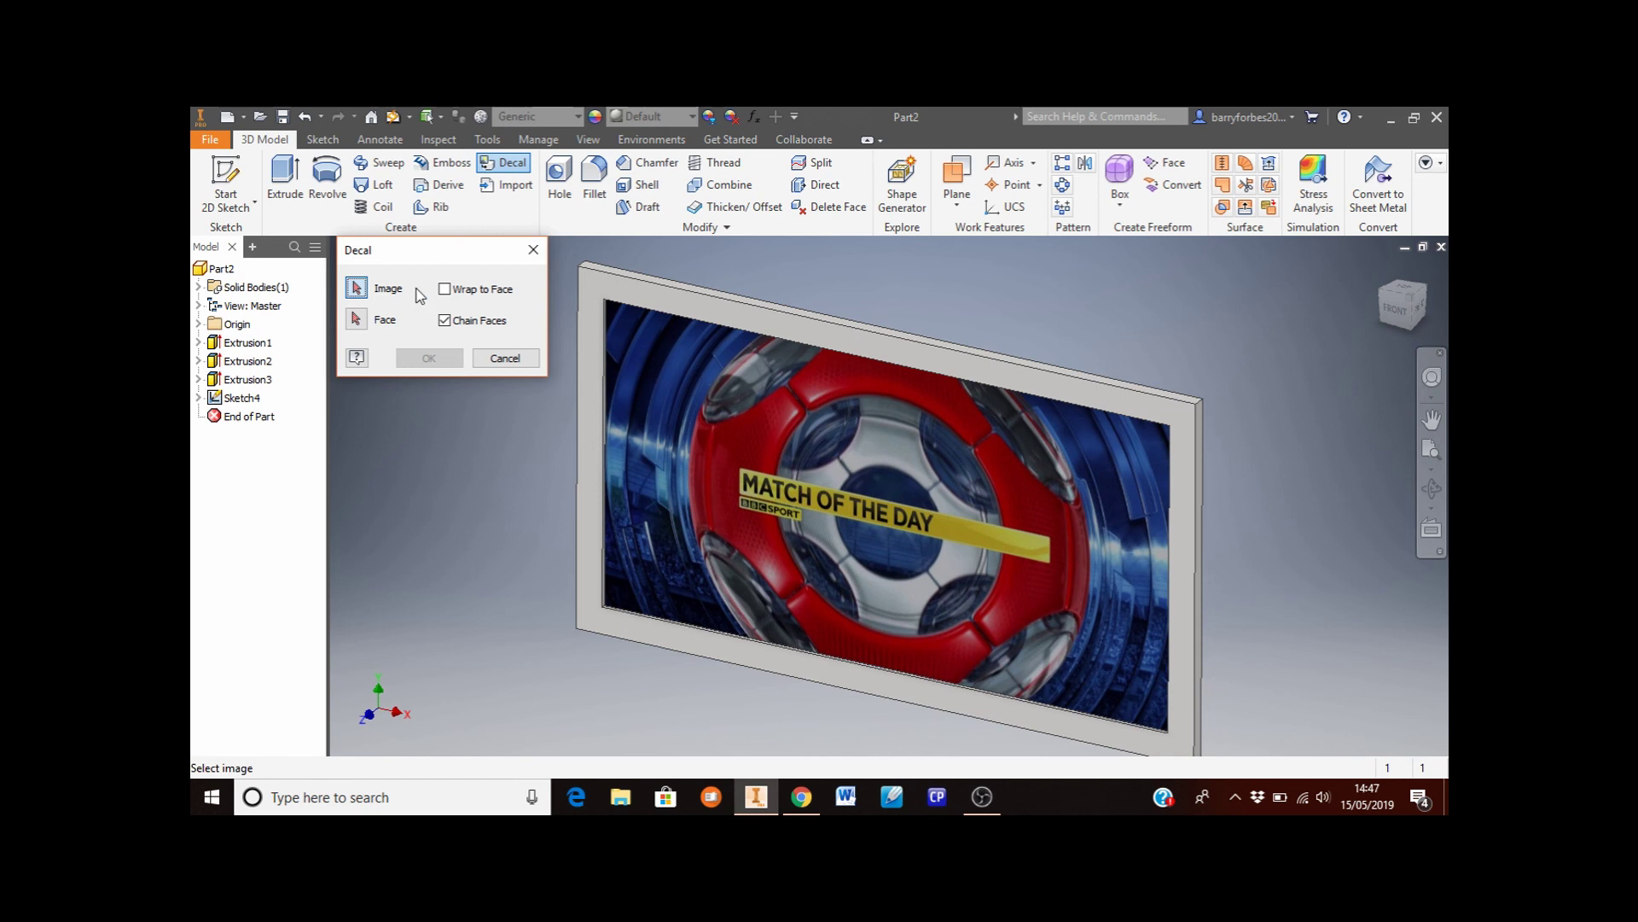
left_click(833, 431)
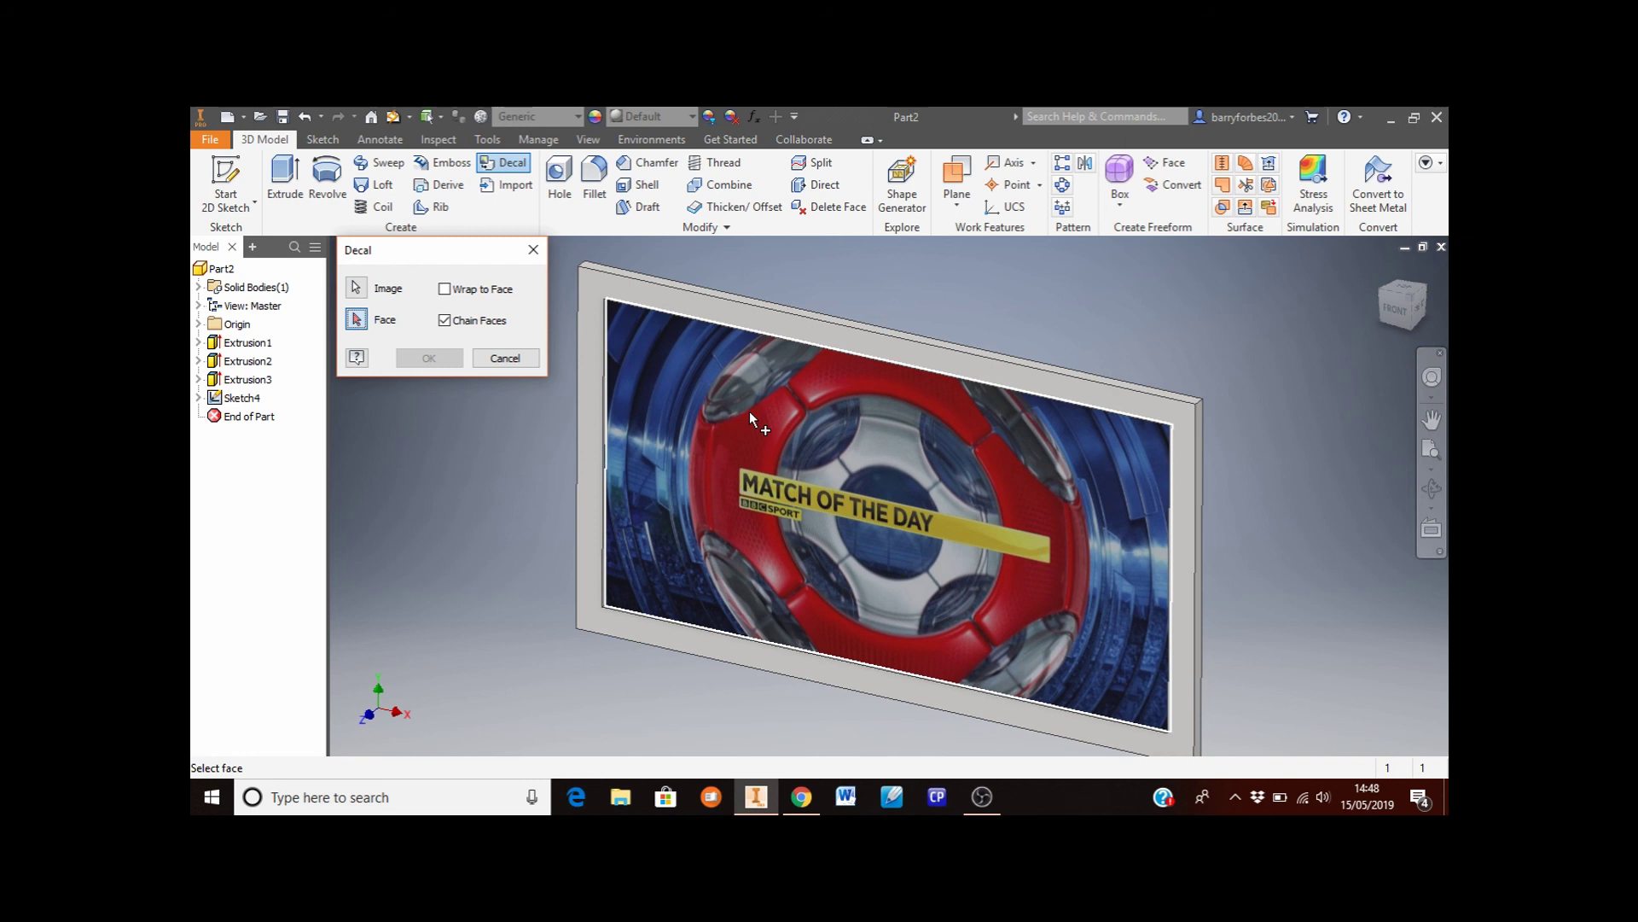
left_click(751, 413)
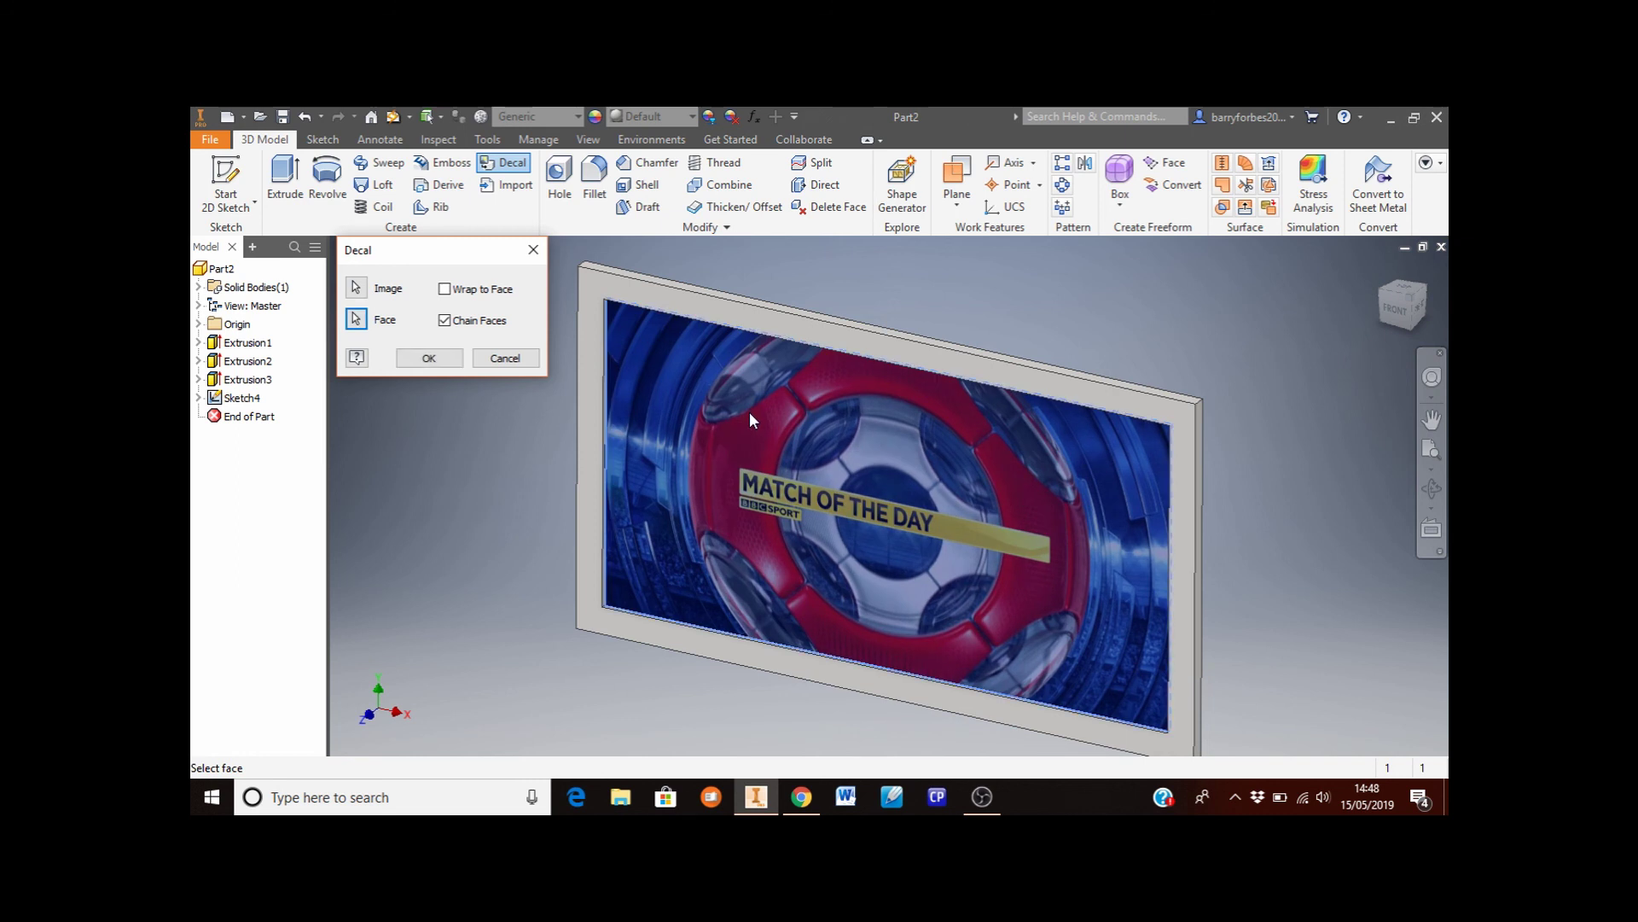
left_click(429, 359)
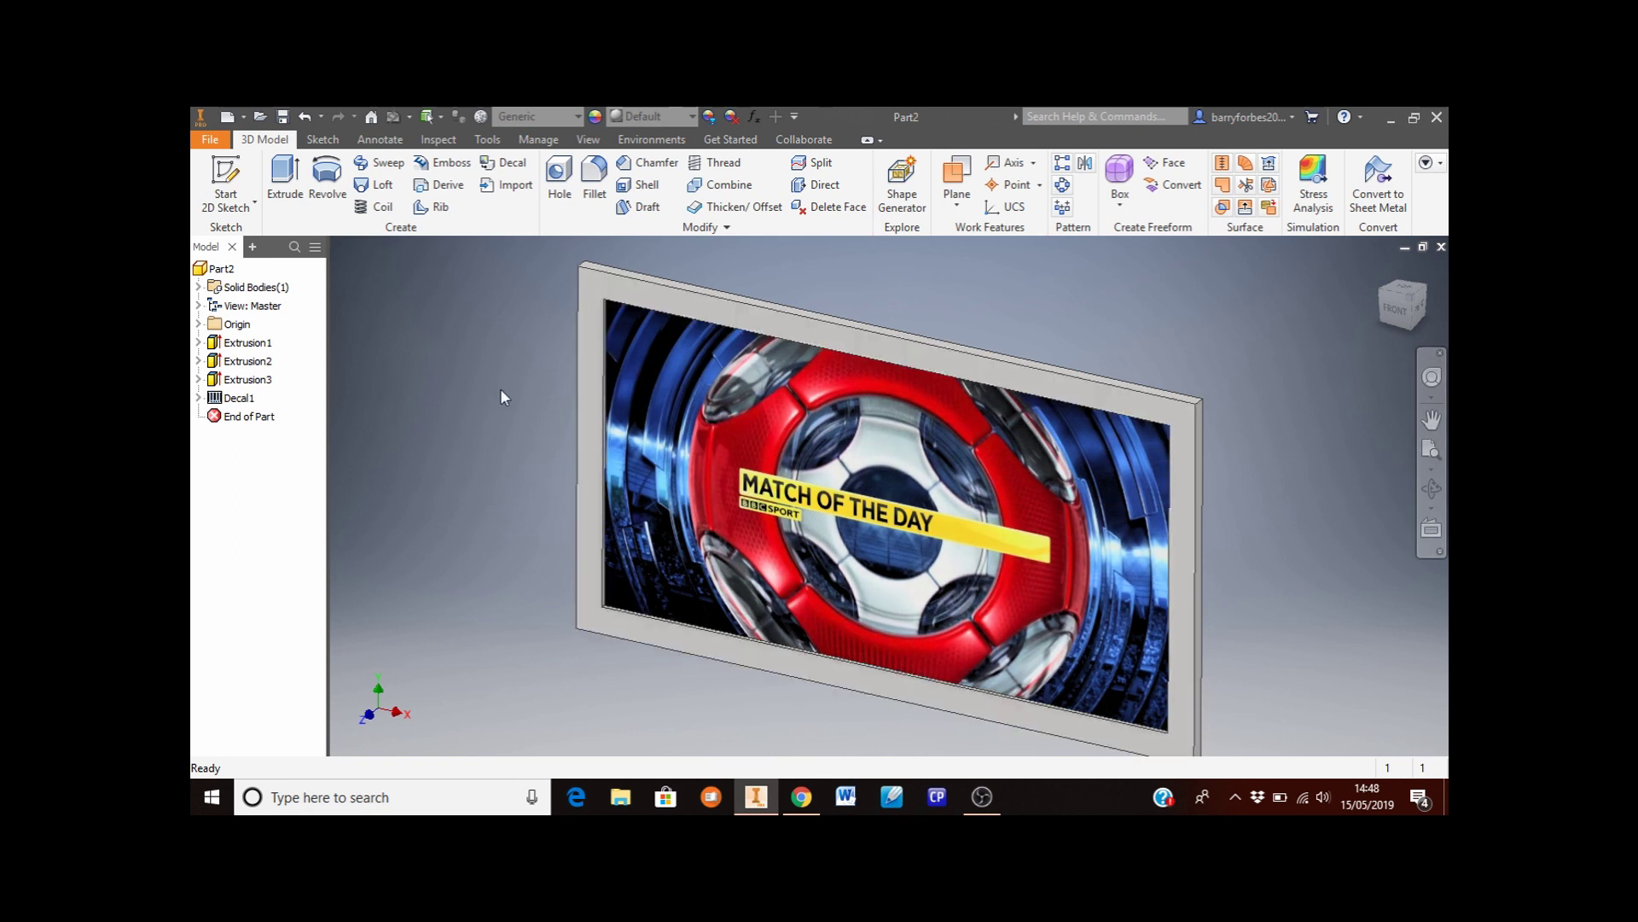
Assign the material UHMW, Black from the Inventor Material Library to the whole TV panel part
left_click(486, 140)
left_click(487, 144)
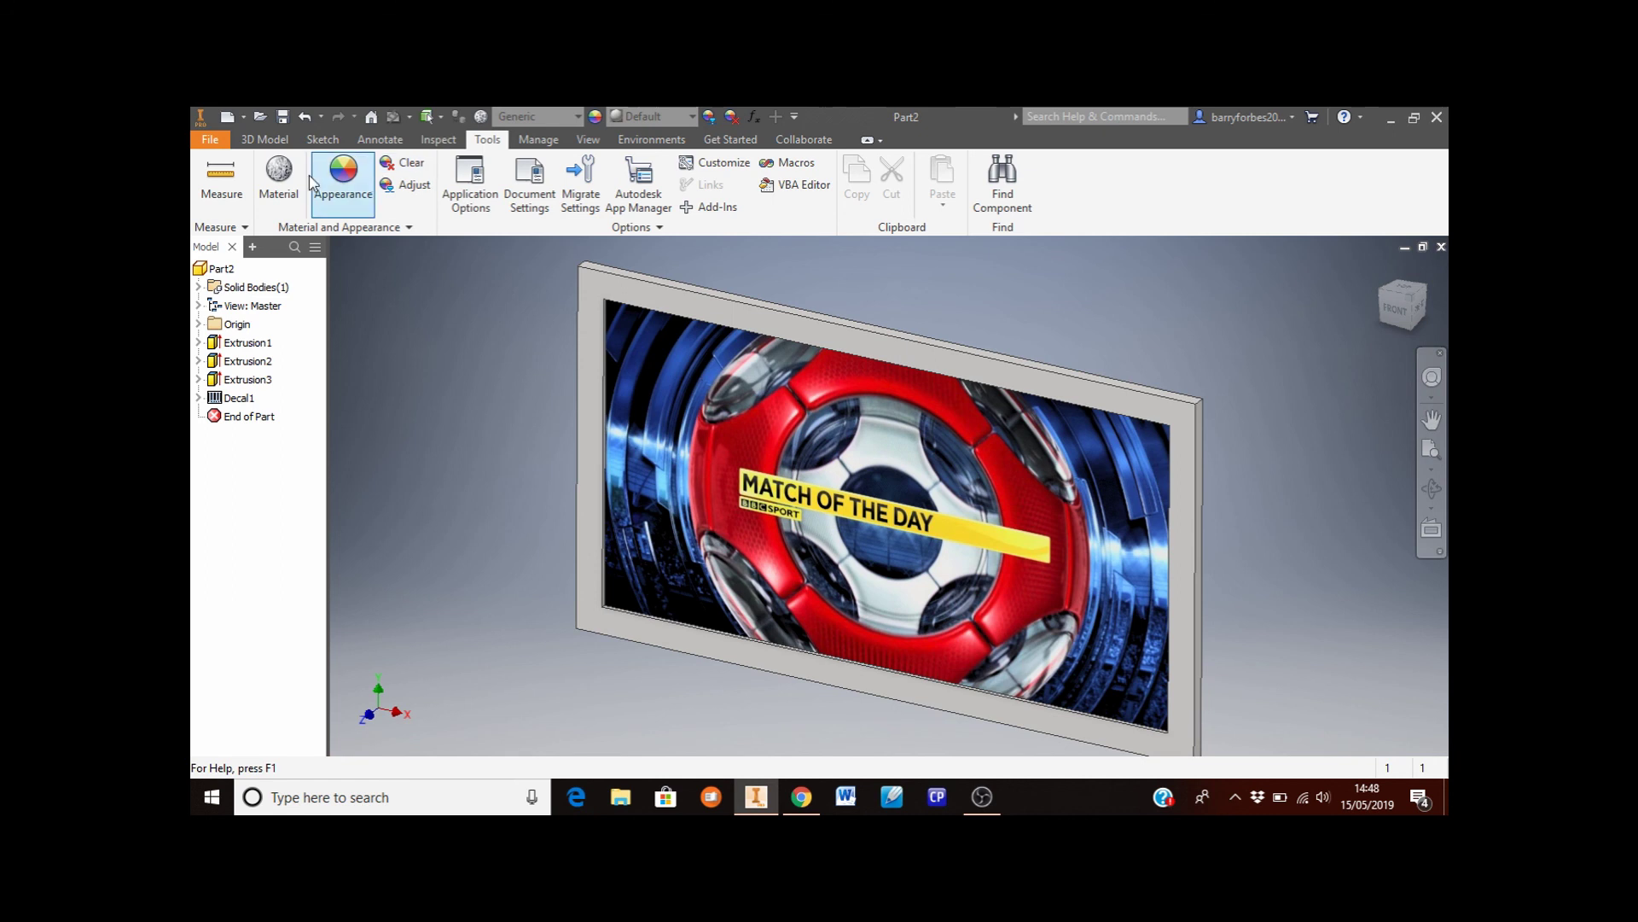
left_click(278, 193)
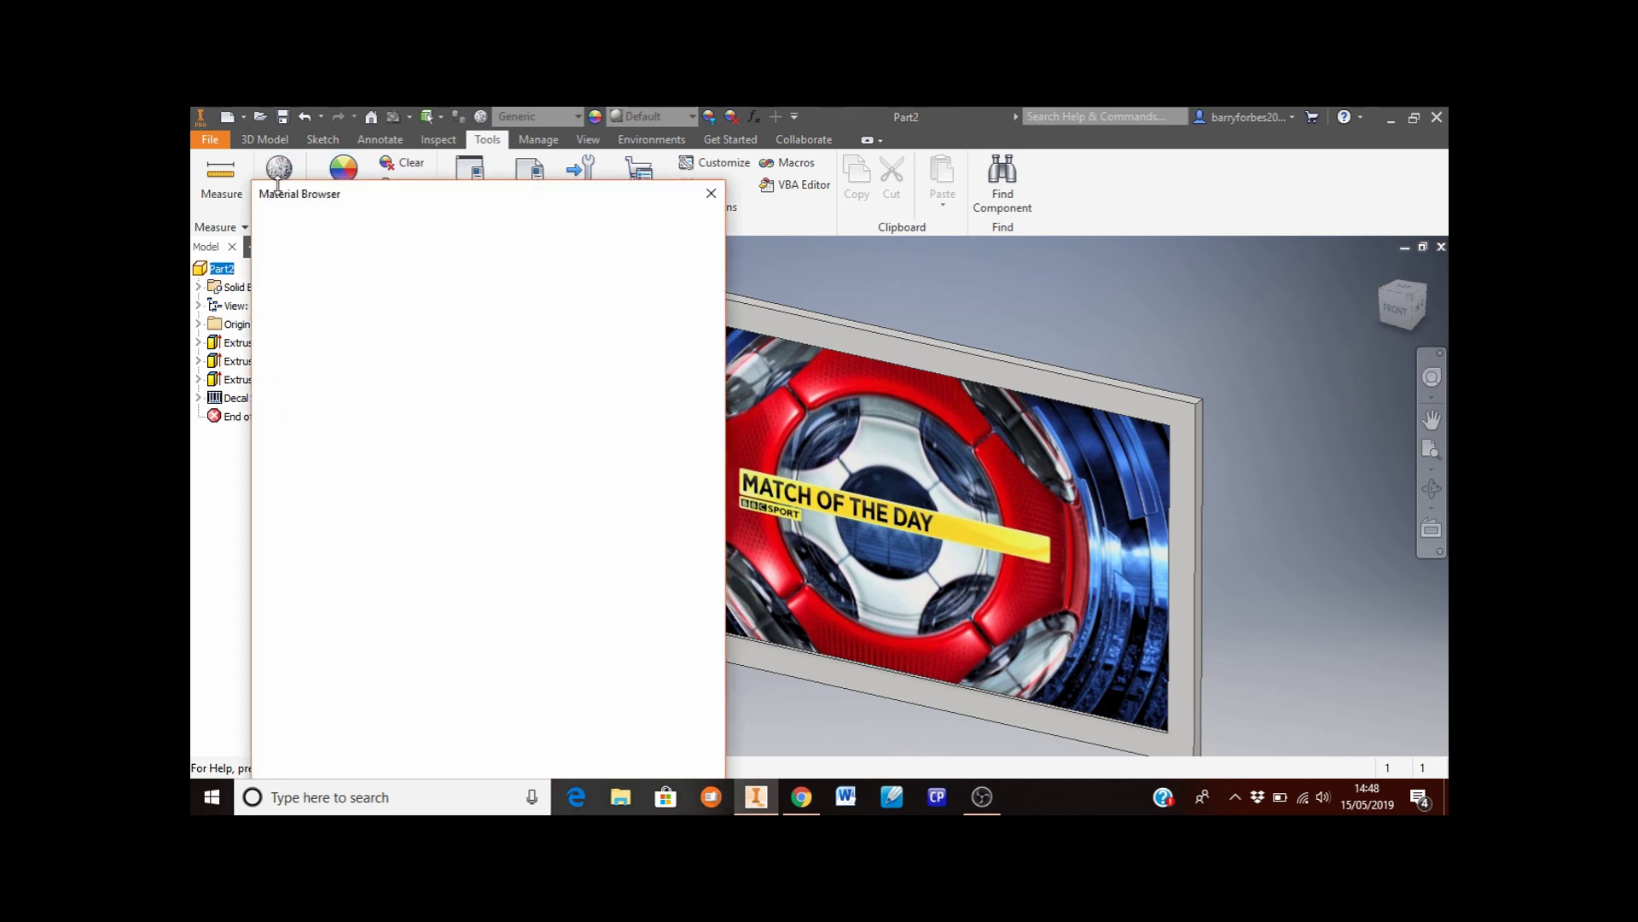
left_click_drag(722, 429, 724, 702)
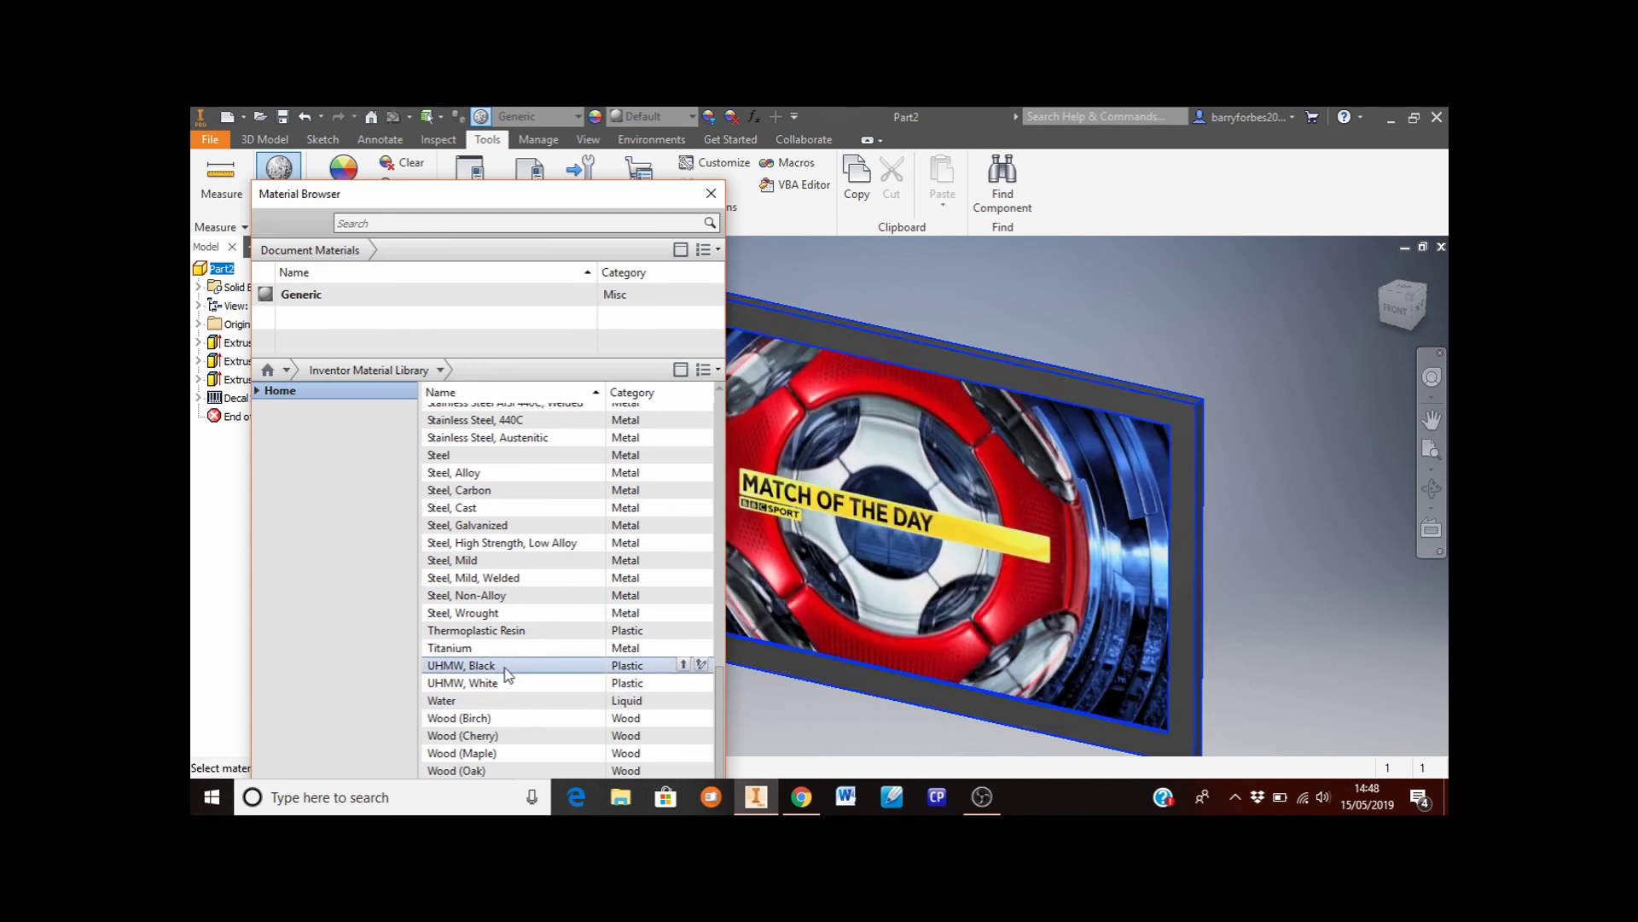
left_click(683, 663)
left_click(683, 664)
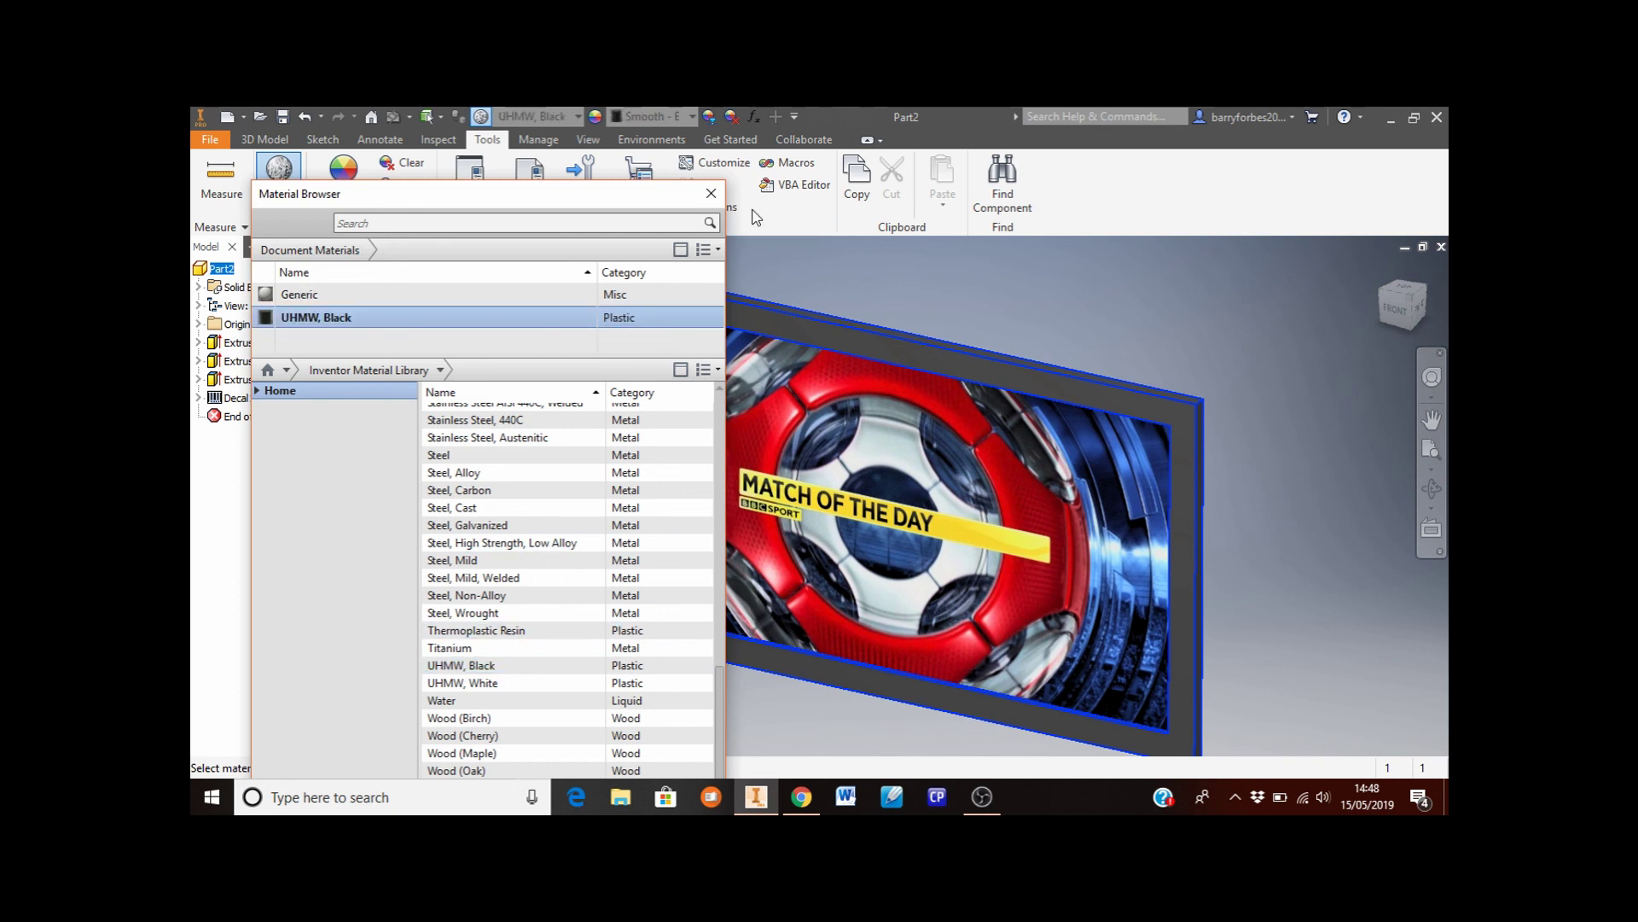
left_click(710, 196)
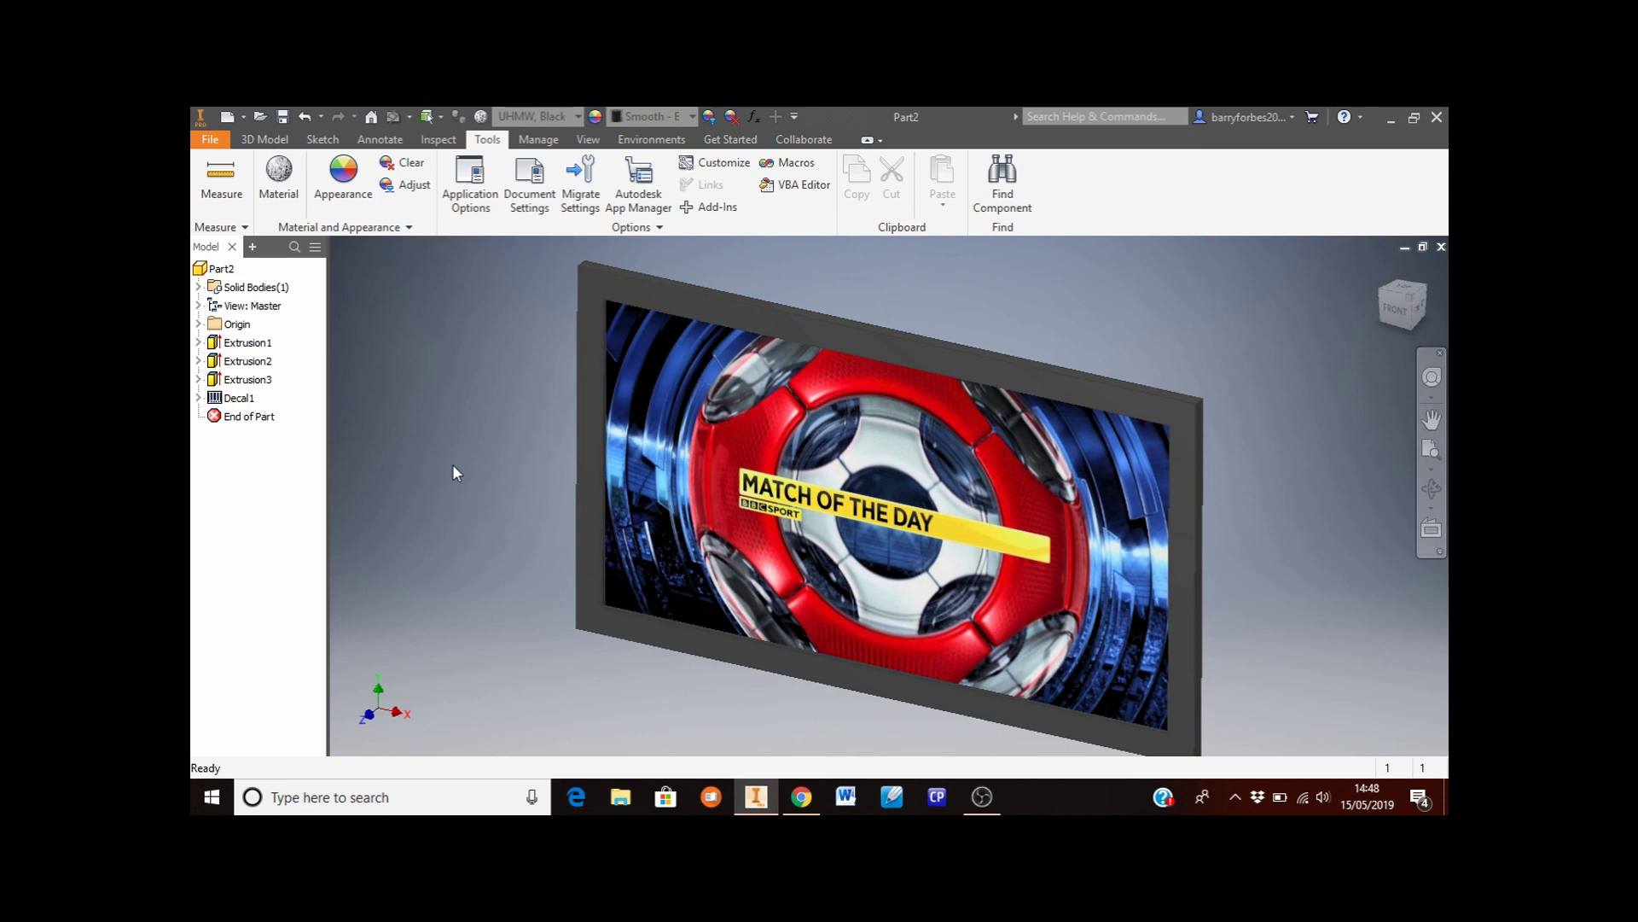
Start saving the TV panel part under a new name and open the list of save locations
left_click(215, 145)
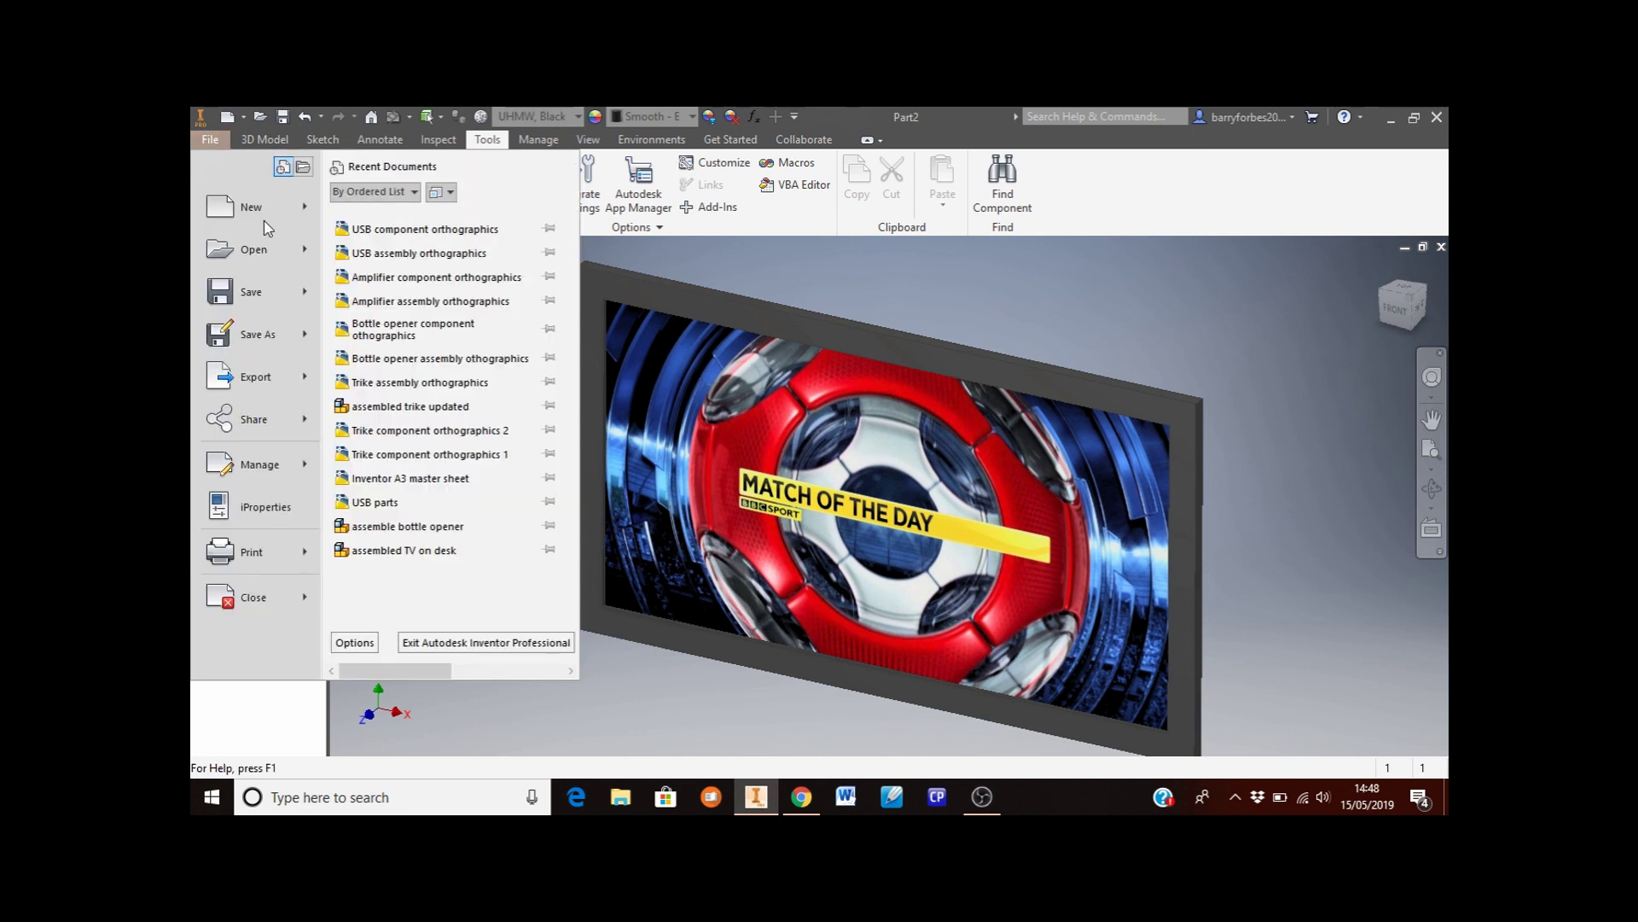
left_click(256, 335)
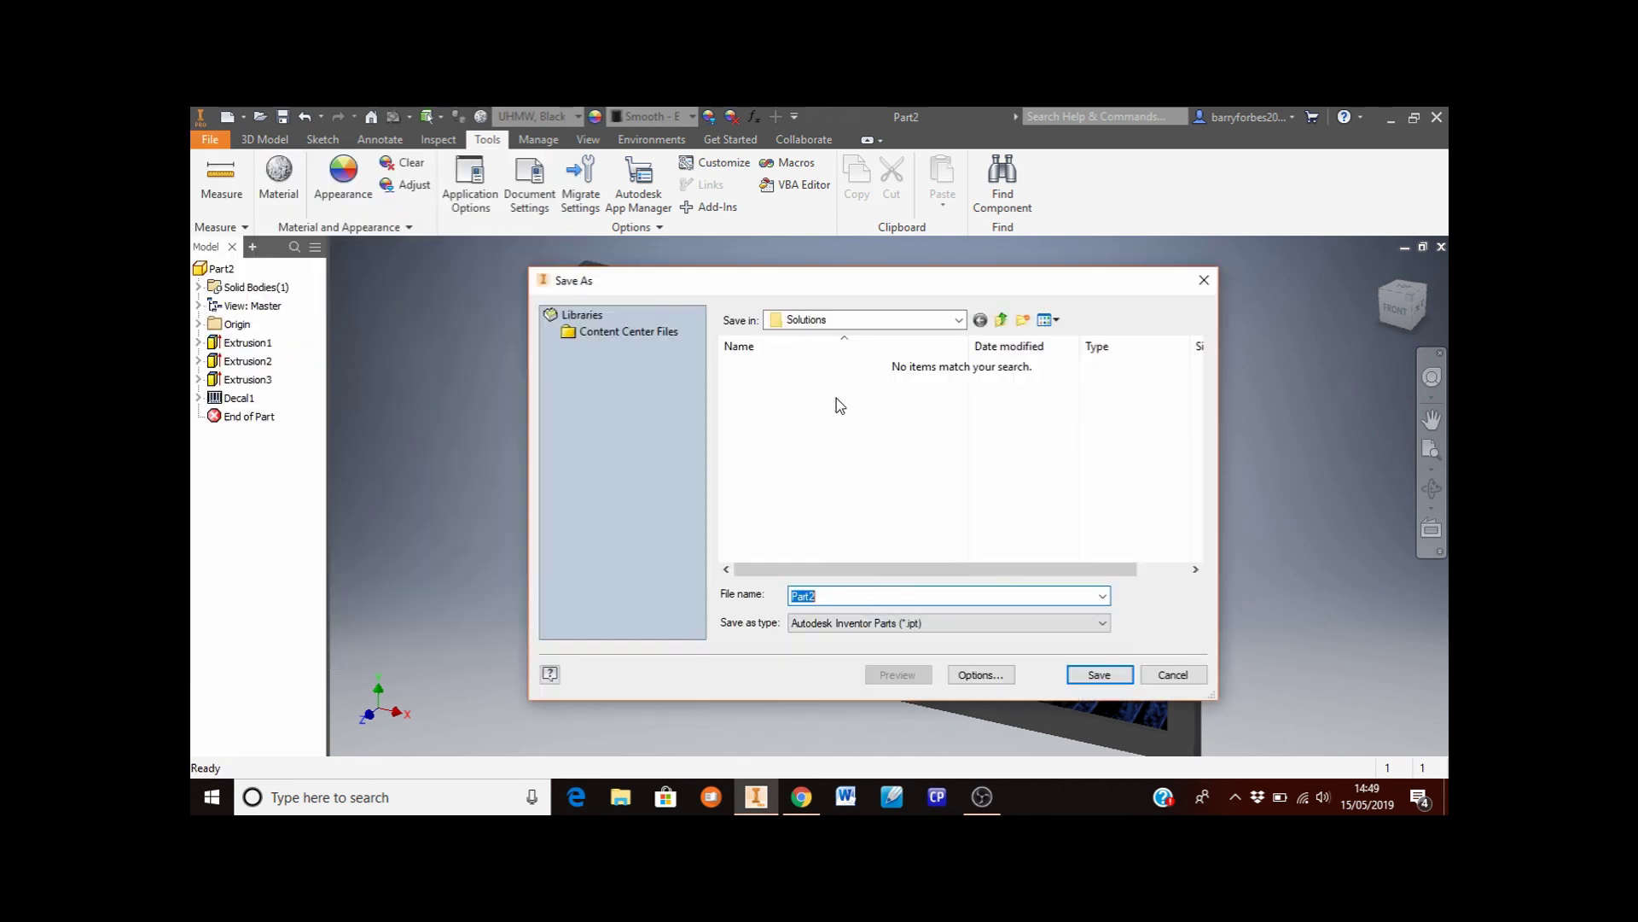
left_click(959, 320)
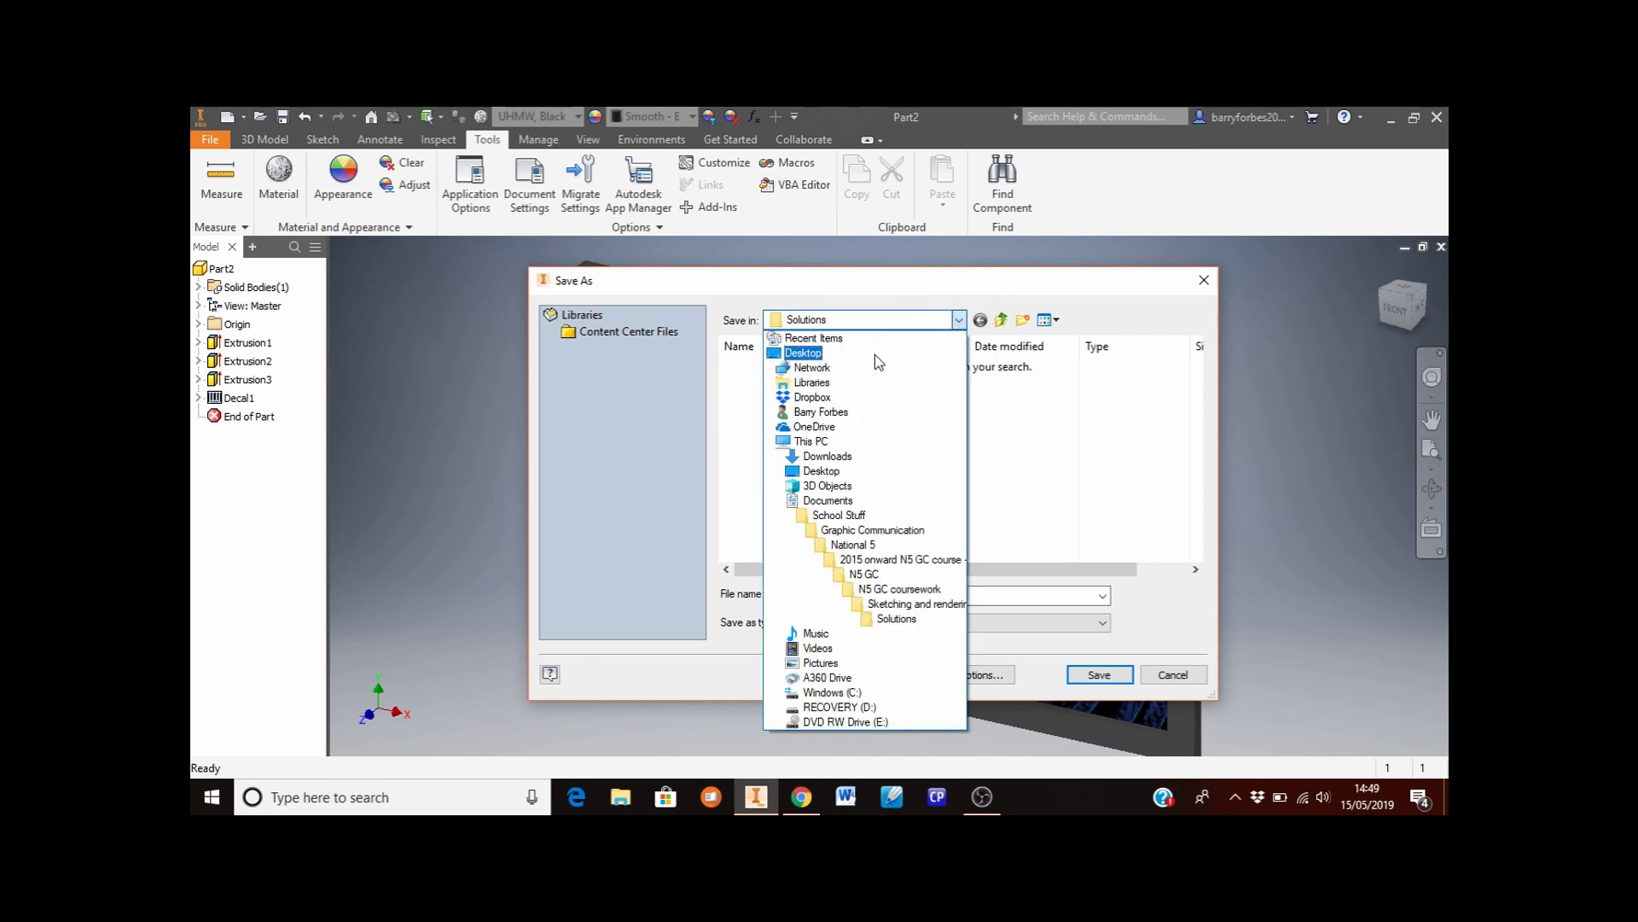